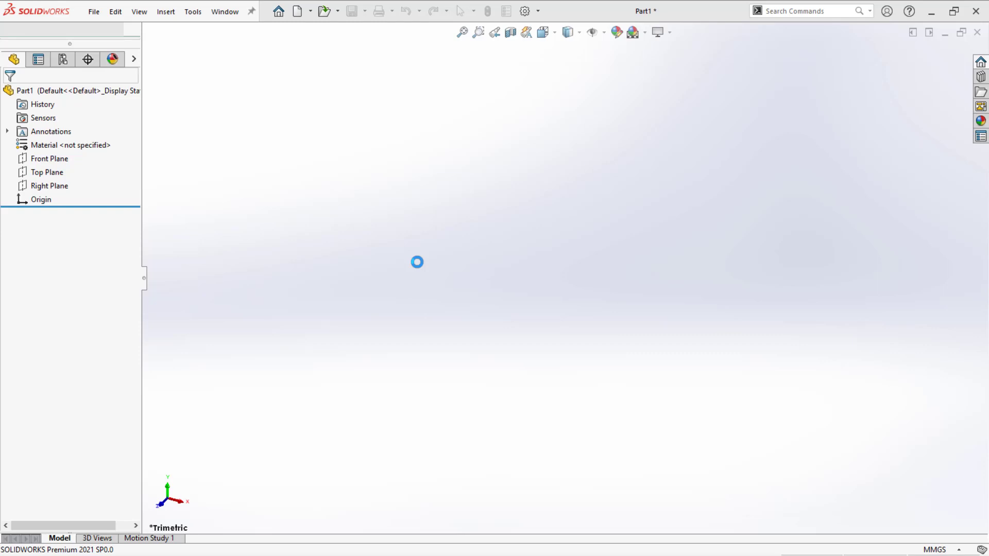
Sketch a center rectangle on the Front Plane, centred on the origin, 210 mm wide and 110 mm high.
{"action": "key", "text": "l"}
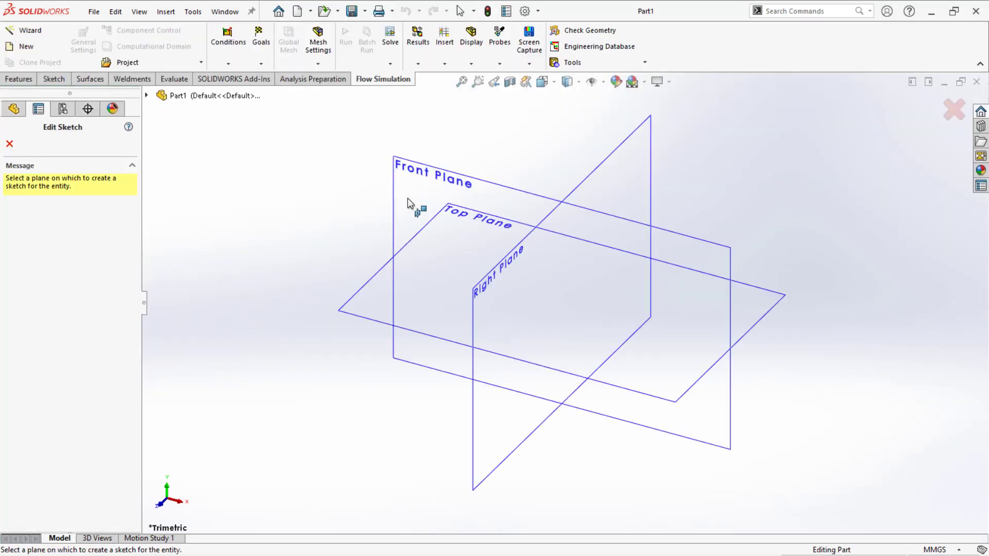
{"action": "left_click", "coordinate": [468, 185]}
{"action": "key", "text": "s"}
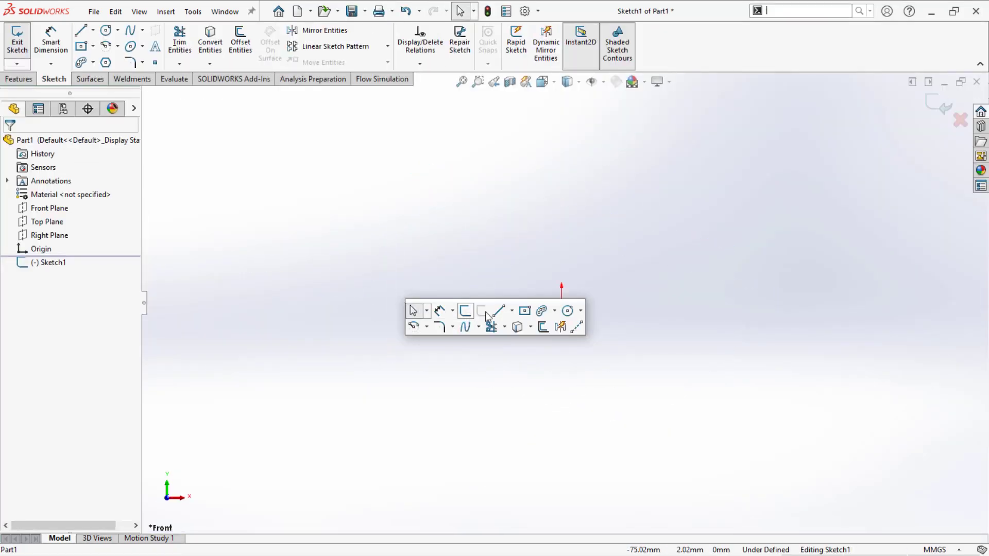
{"action": "left_click", "coordinate": [524, 311]}
{"action": "left_click", "coordinate": [562, 302]}
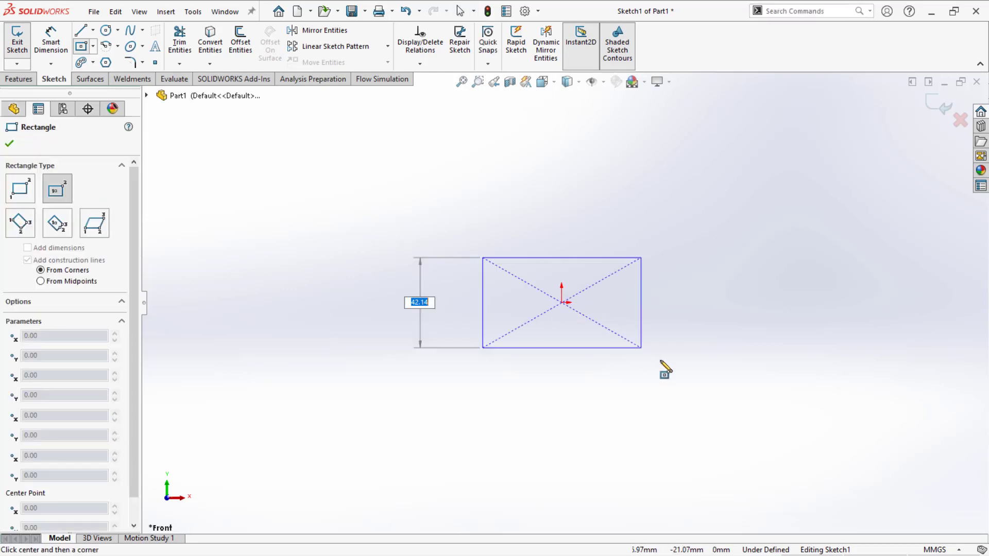
{"action": "type", "text": "1"}
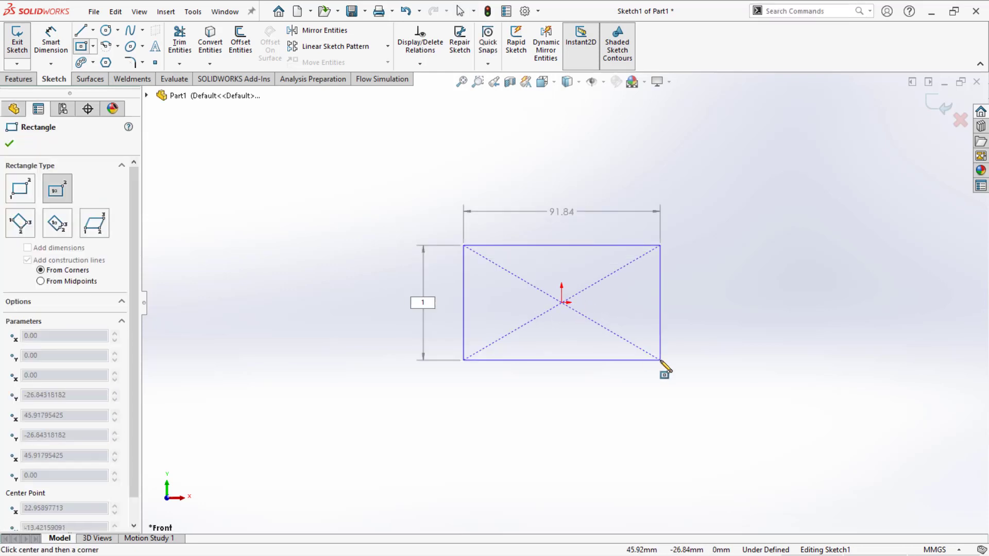
{"action": "type", "text": "10"}
{"action": "key", "text": "Tab"}
{"action": "type", "text": "21"}
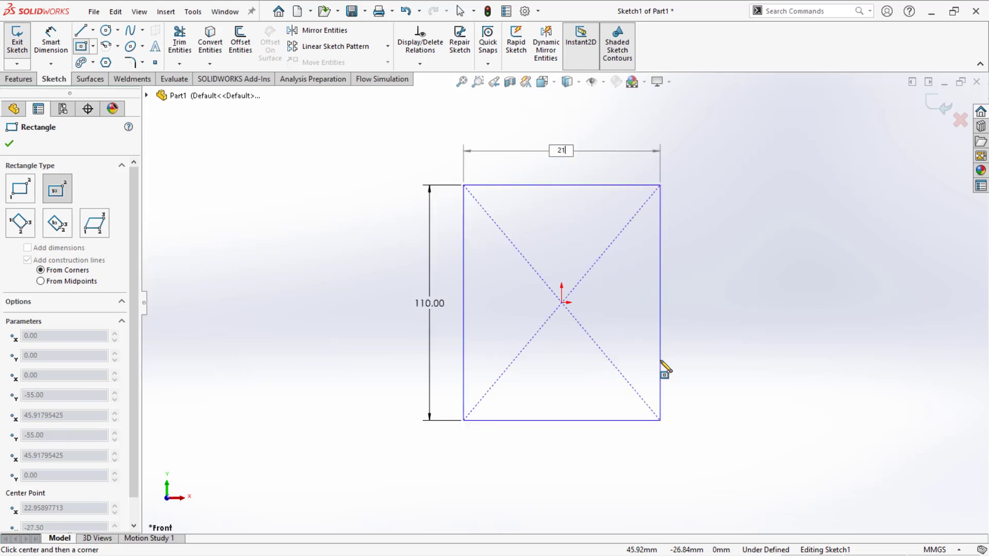
{"action": "type", "text": "0"}
{"action": "key", "text": "Return"}
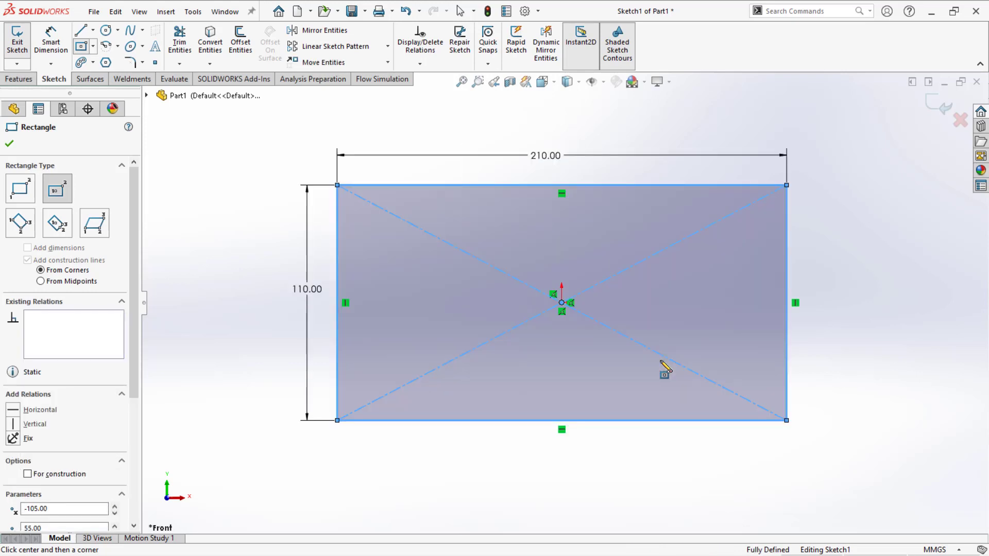
Draw a 41 mm diameter circle centred on the origin inside the rectangle.
{"action": "key", "text": "c"}
{"action": "left_click", "coordinate": [562, 303]}
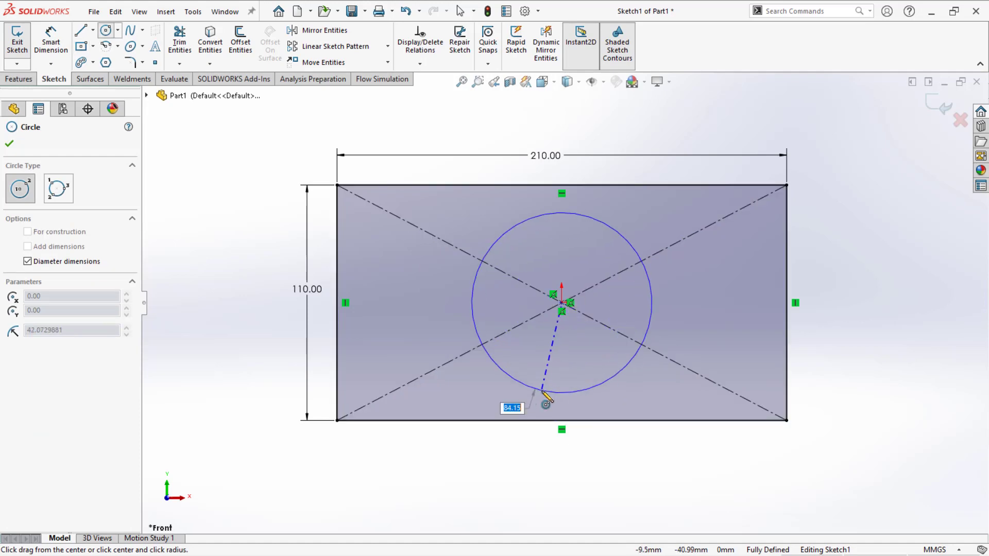
{"action": "type", "text": "41"}
{"action": "key", "text": "Return"}
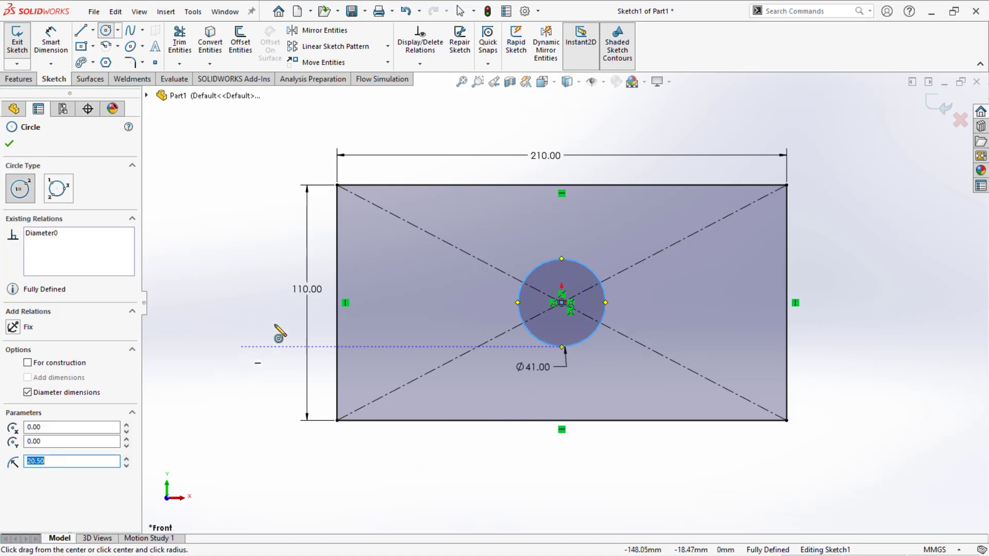
{"action": "key", "text": "Escape"}
Extrude the sketch as a boss with a Mid Plane end condition and a depth of 10 mm.
{"action": "middle_click_drag", "start_coordinate": [261, 266], "coordinate": [283, 304]}
{"action": "left_click", "coordinate": [17, 41]}
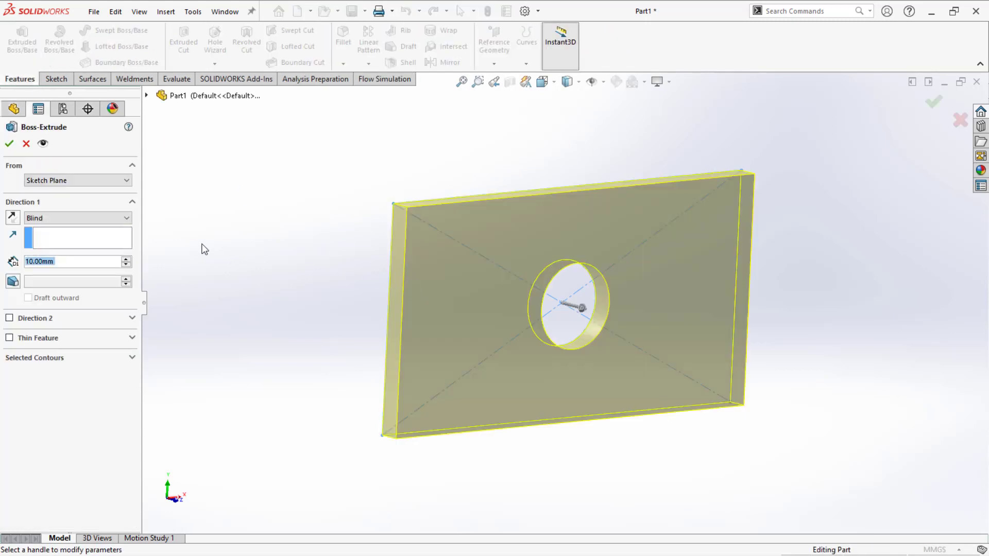
{"action": "left_click", "coordinate": [60, 218]}
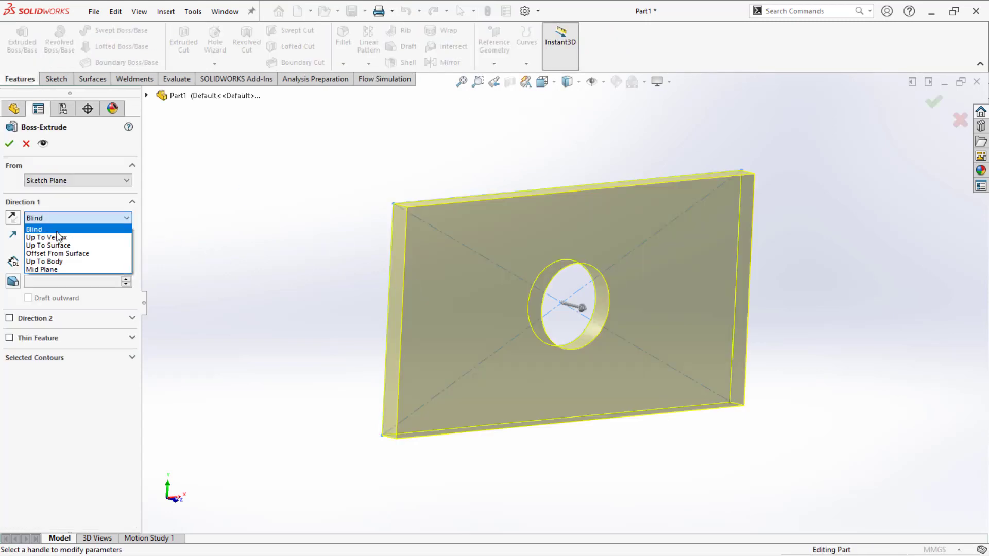
{"action": "left_click", "coordinate": [60, 262]}
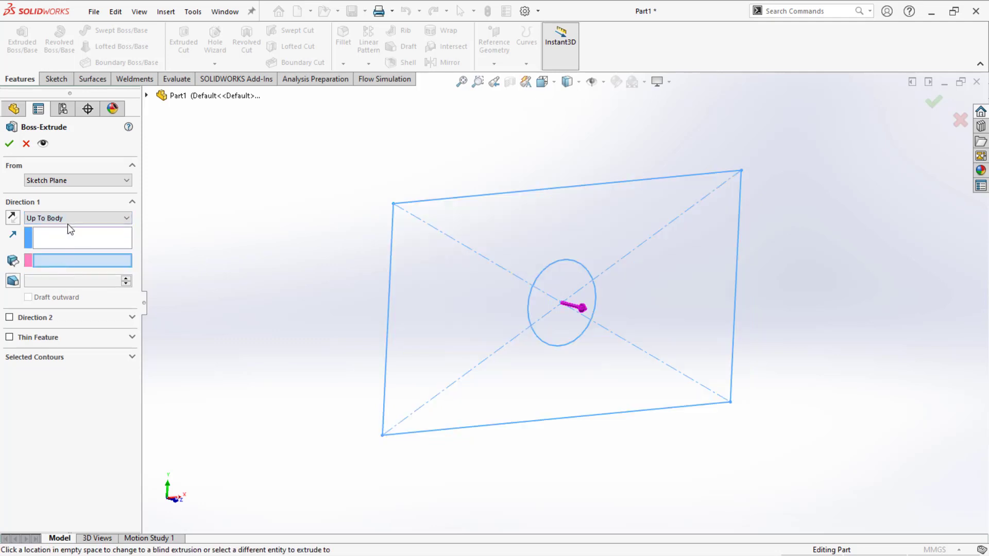
{"action": "left_click", "coordinate": [67, 219]}
{"action": "left_click", "coordinate": [68, 269]}
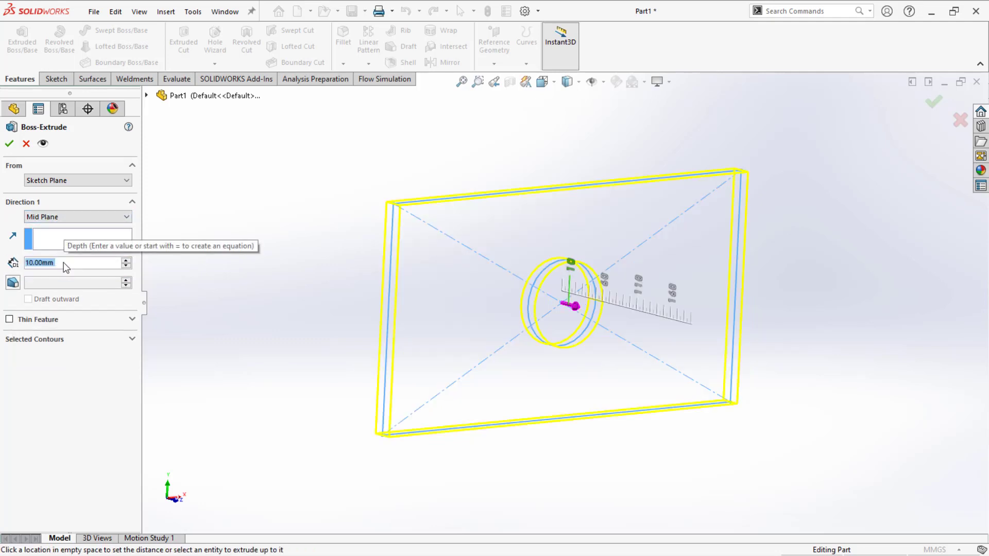
{"action": "left_click", "coordinate": [9, 146]}
{"action": "middle_click_drag", "start_coordinate": [236, 294], "coordinate": [209, 336]}
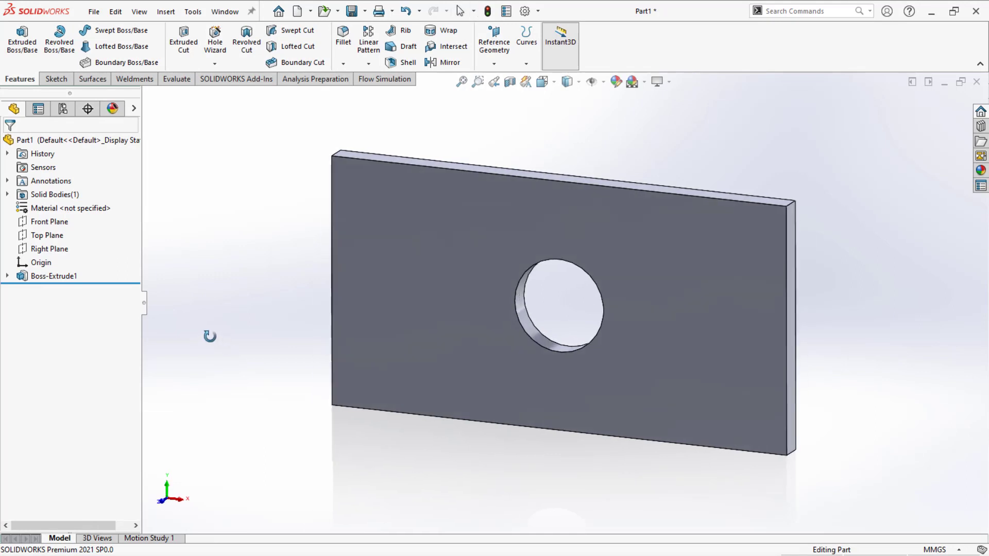
{"action": "scroll", "coordinate": [210, 337], "scroll_direction": "down", "scroll_amount": 1}
{"action": "scroll", "coordinate": [214, 338], "scroll_direction": "up", "scroll_amount": 3}
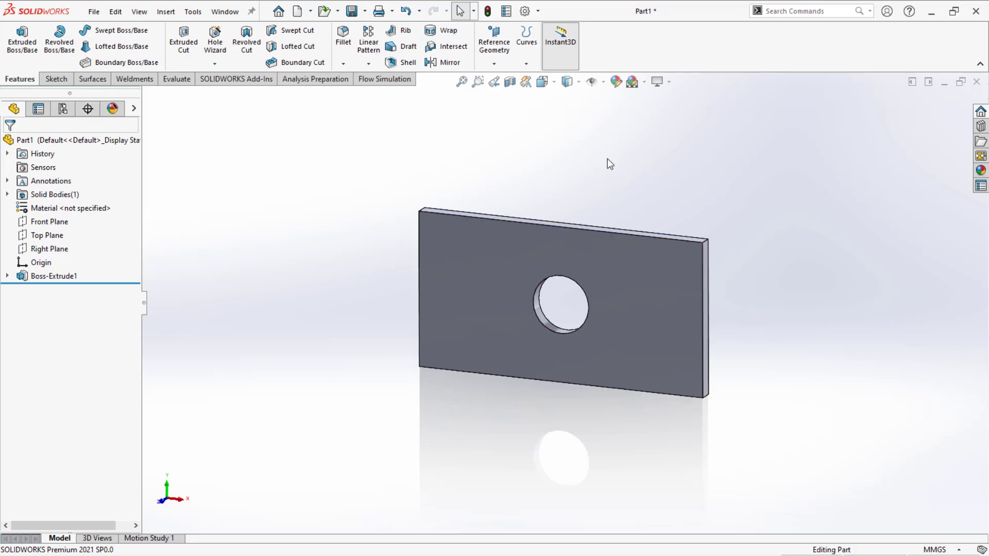
{"action": "scroll", "coordinate": [606, 159], "scroll_direction": "down", "scroll_amount": 1}
Load the Simulation add-in and create a new static study for the plate.
{"action": "key", "text": "ctrl+7"}
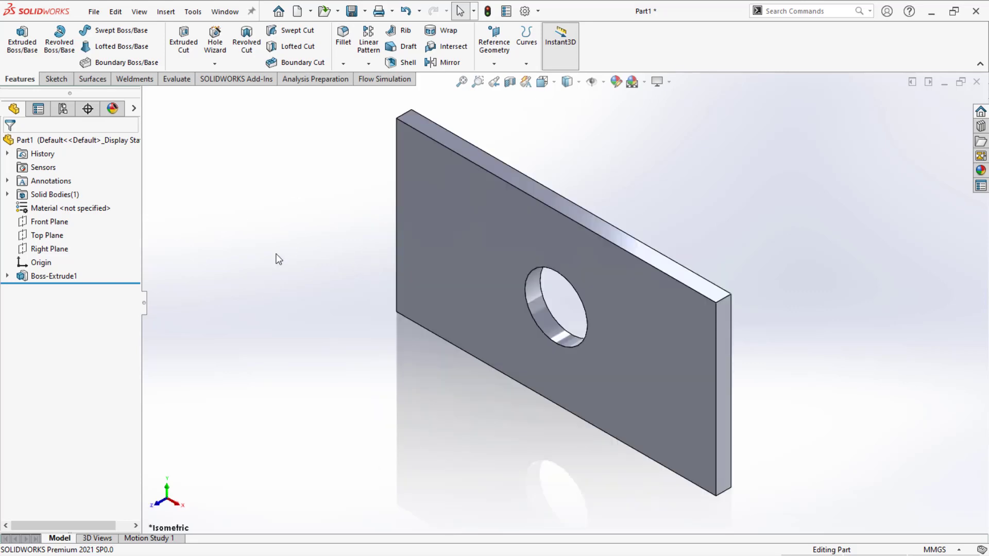
{"action": "left_click", "coordinate": [235, 81]}
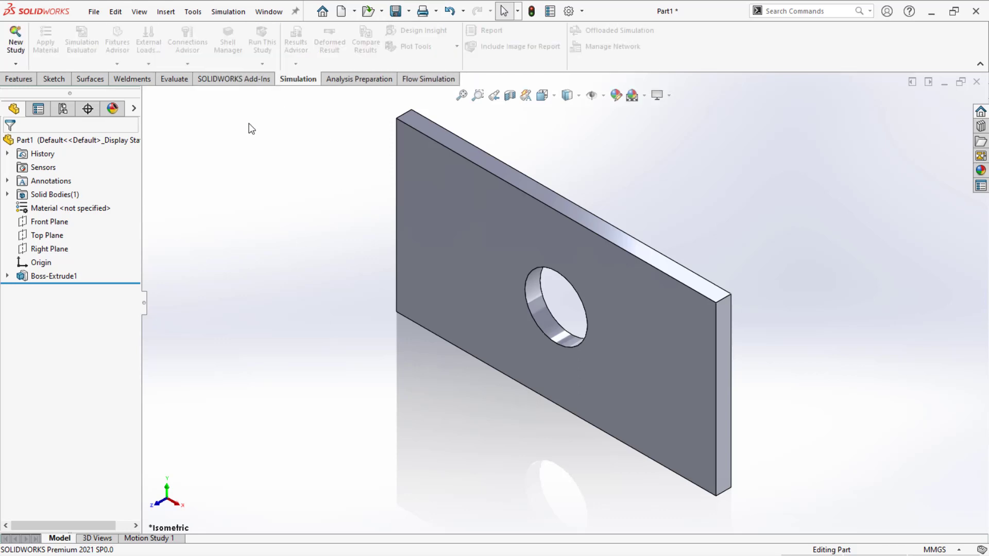
{"action": "left_click", "coordinate": [16, 45]}
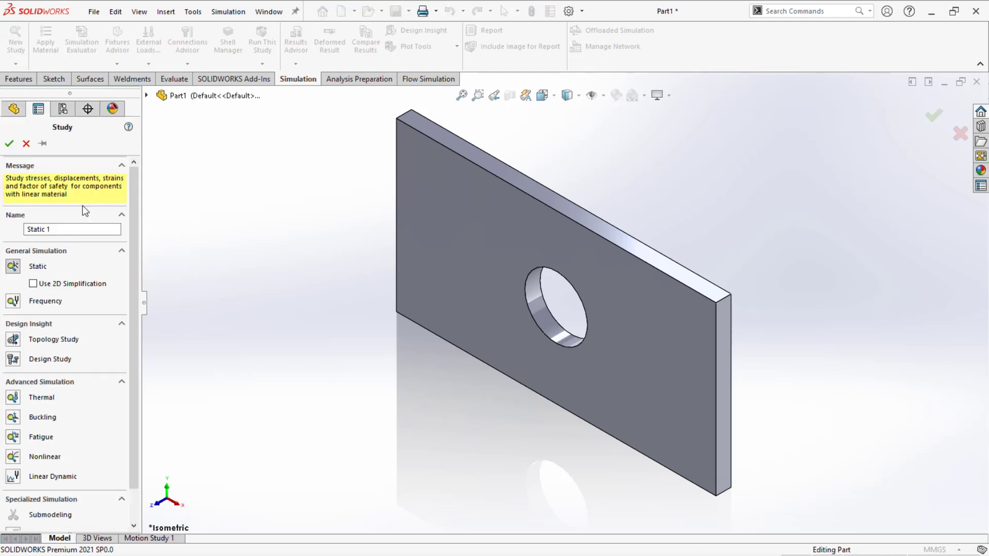
{"action": "left_click", "coordinate": [9, 143]}
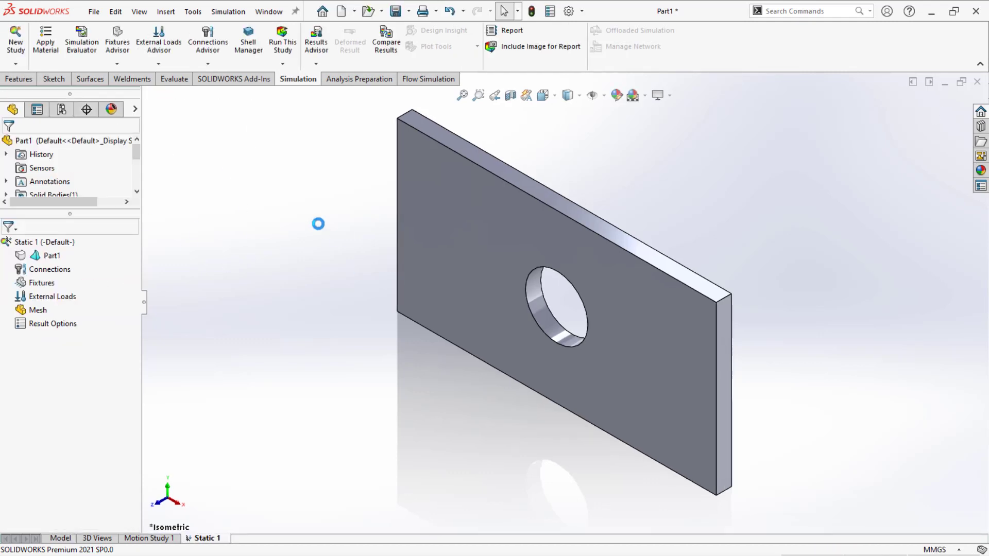
Apply a normal force of 10000 N to the plate's short end face on the +X side, reversed to pull outward.
{"action": "right_click", "coordinate": [41, 283]}
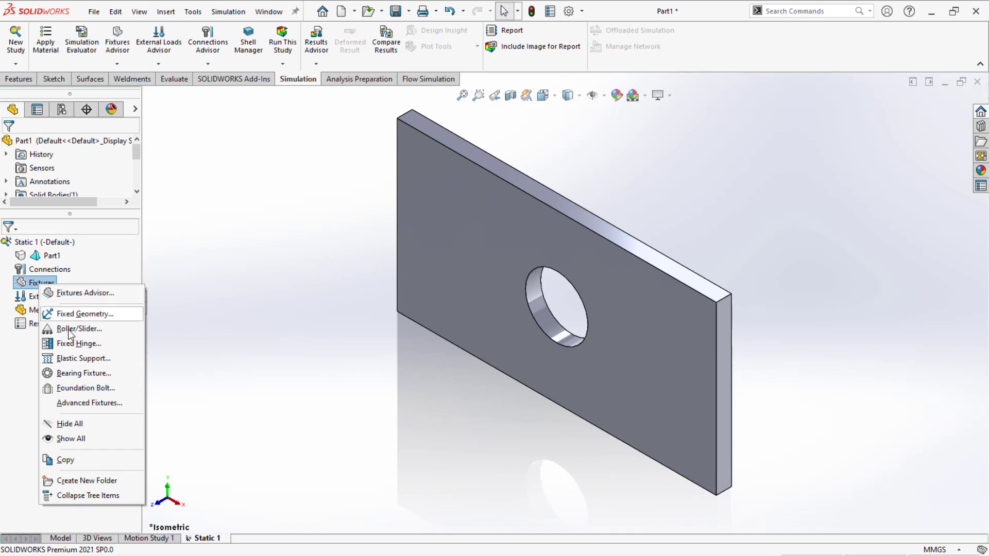
{"action": "right_click", "coordinate": [30, 297]}
{"action": "left_click", "coordinate": [50, 282]}
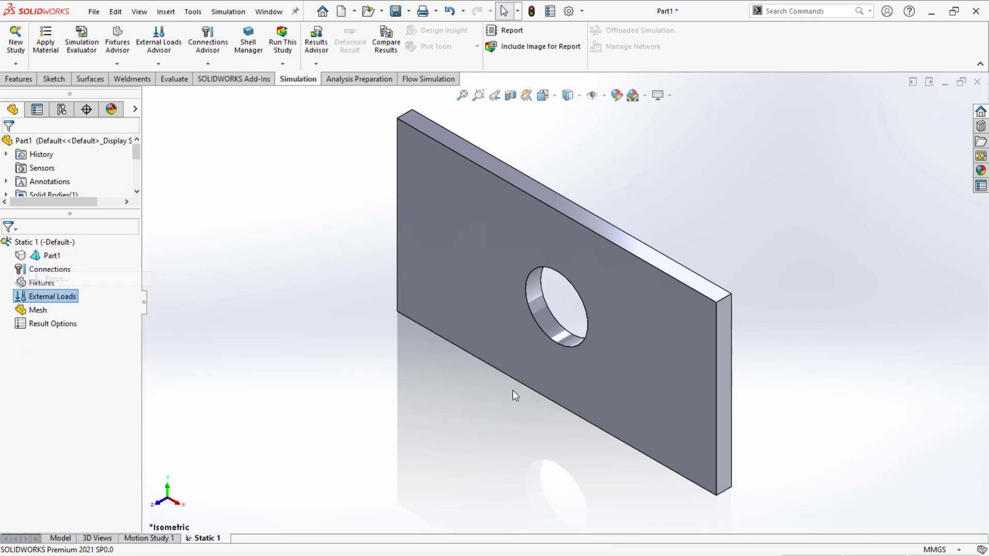
{"action": "left_click", "coordinate": [724, 333]}
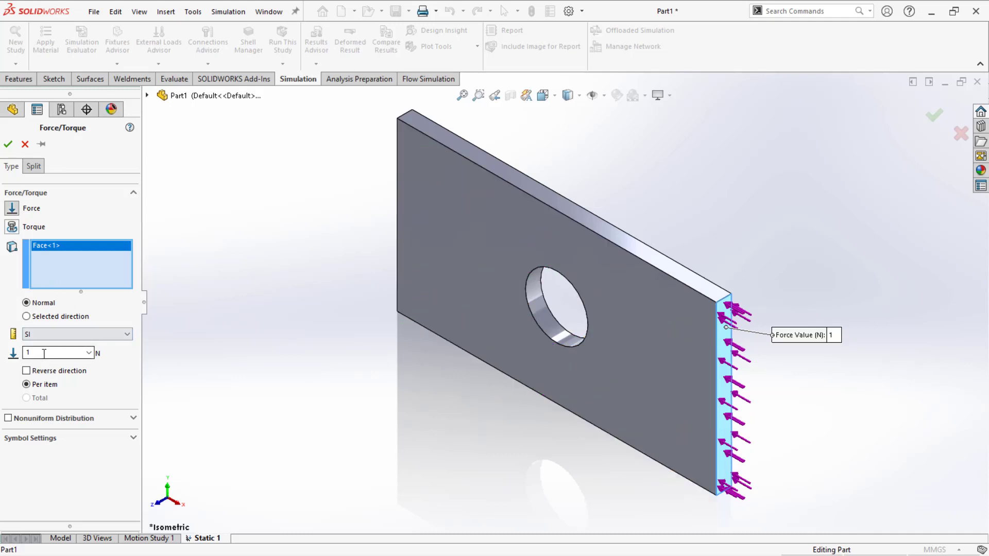
{"action": "left_click_drag", "start_coordinate": [44, 353], "coordinate": [3, 357]}
{"action": "type", "text": "10000"}
{"action": "left_click", "coordinate": [26, 371]}
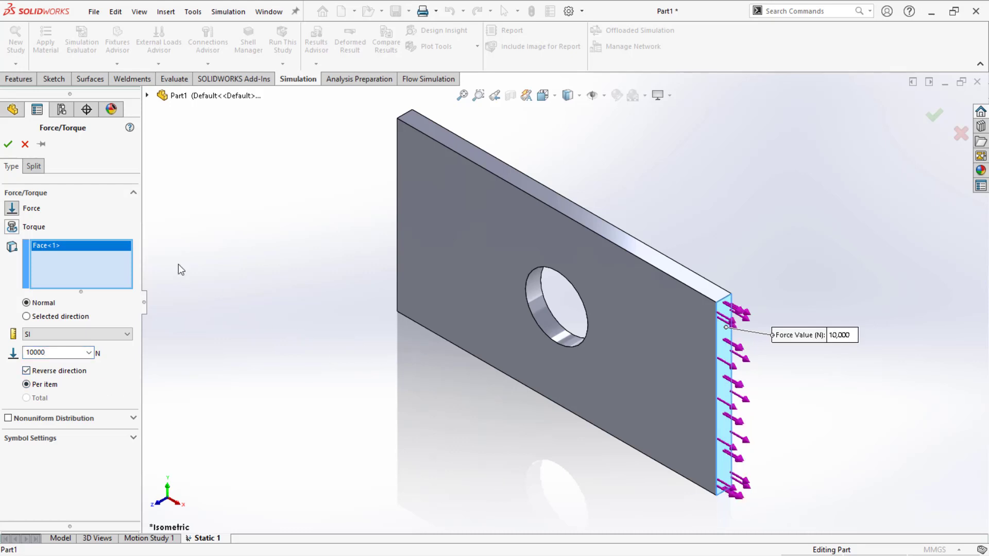
{"action": "left_click", "coordinate": [7, 143]}
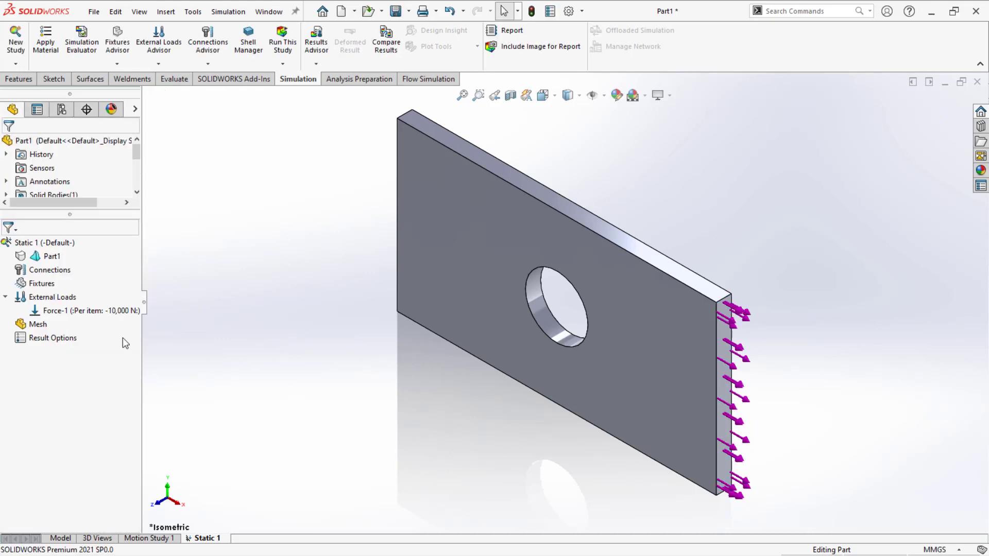
Assign the Custom Plastic material from the Custom Materials library to the part in the study.
{"action": "right_click", "coordinate": [39, 257]}
{"action": "left_click", "coordinate": [81, 269]}
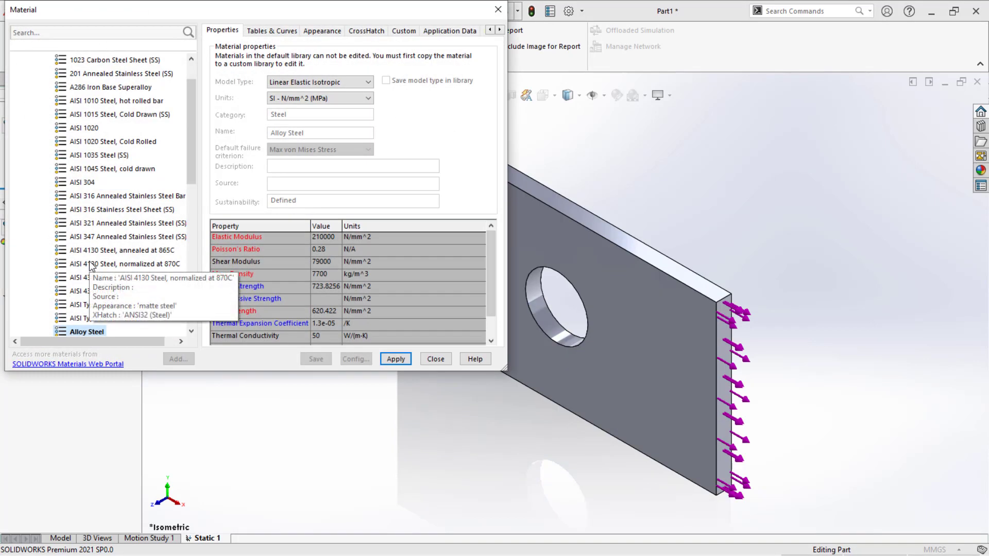
{"action": "scroll", "coordinate": [91, 265], "scroll_direction": "down", "scroll_amount": 10}
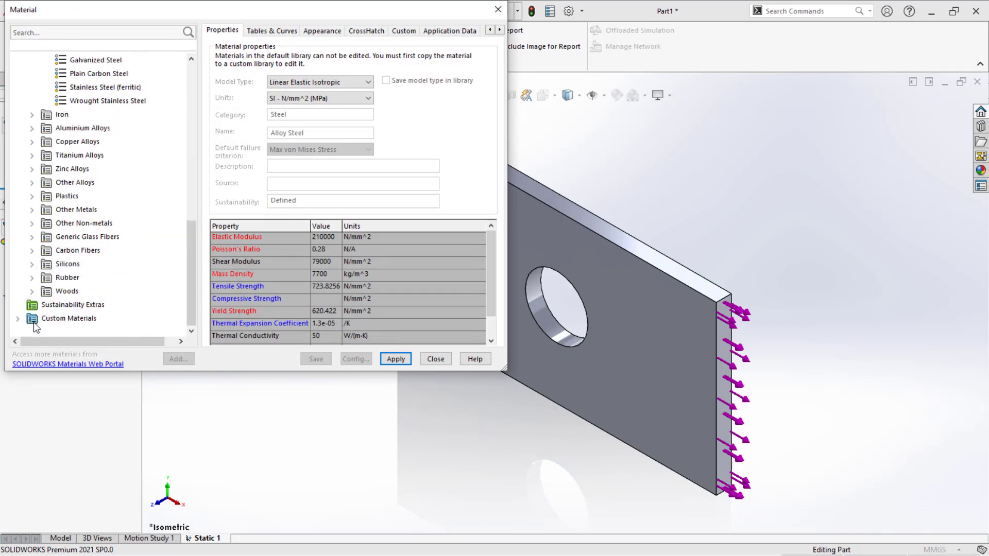
{"action": "double_click", "coordinate": [29, 320]}
{"action": "double_click", "coordinate": [61, 319]}
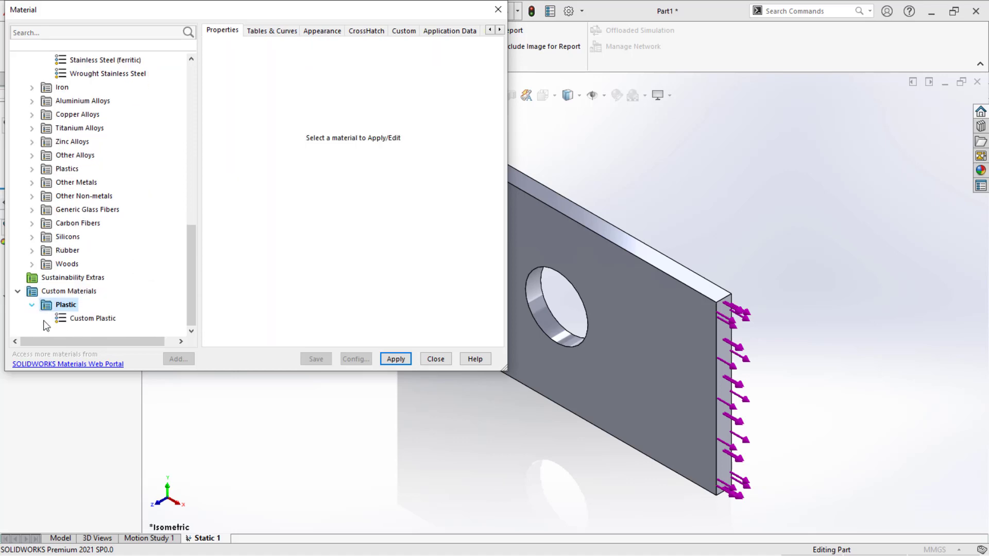
{"action": "left_click", "coordinate": [70, 320]}
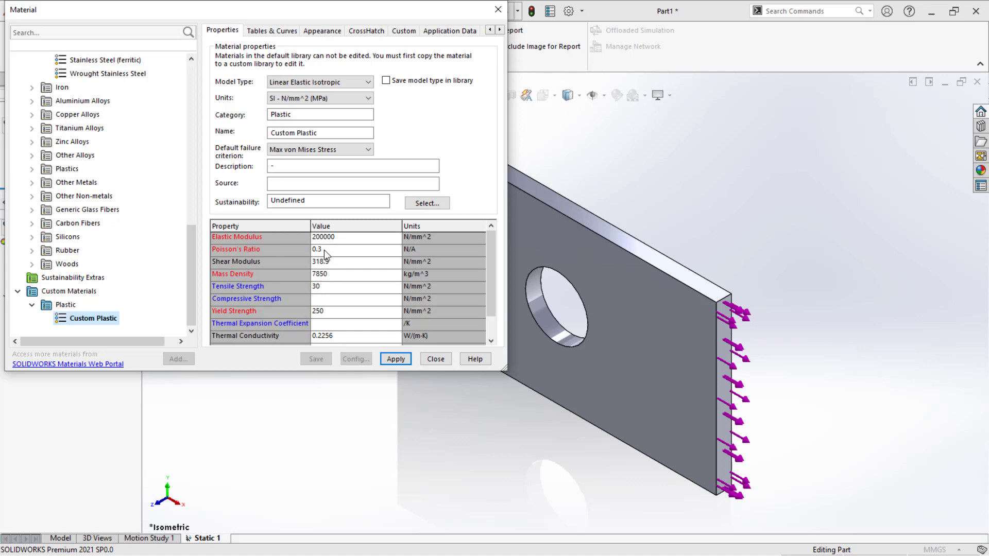
{"action": "left_click", "coordinate": [395, 359]}
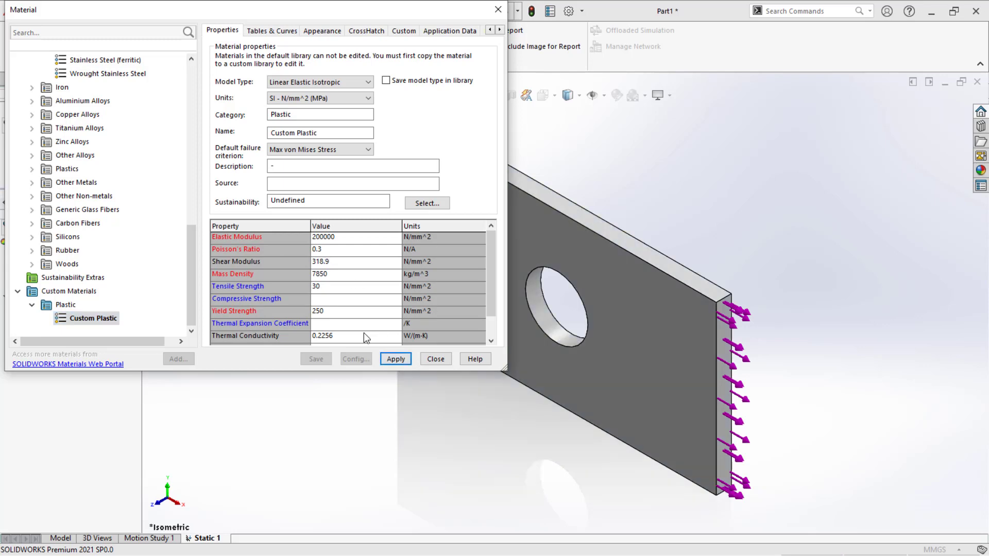
{"action": "left_click", "coordinate": [434, 358]}
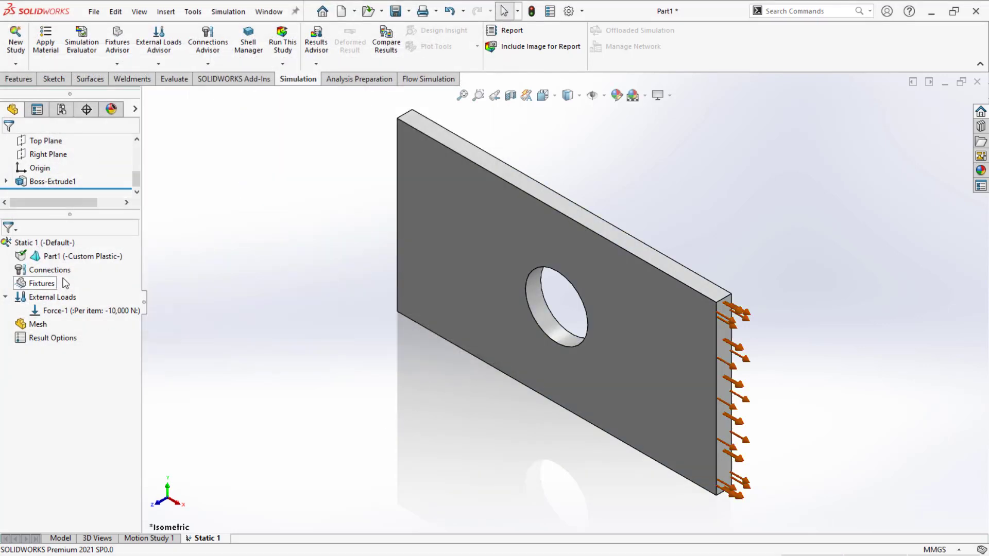
Add a Fixed Geometry fixture to the short end face opposite the loaded one.
{"action": "scroll", "coordinate": [308, 391], "scroll_direction": "up", "scroll_amount": 3}
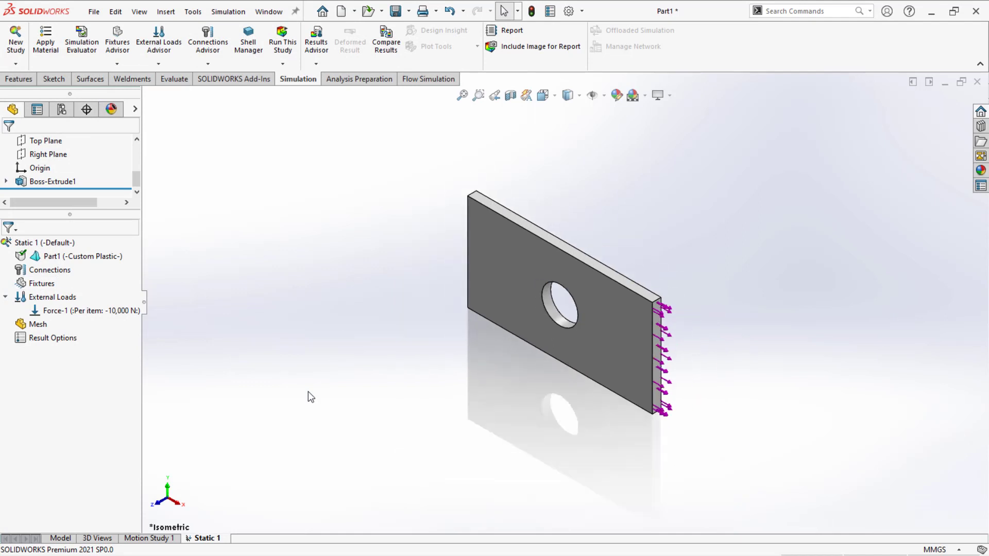
{"action": "middle_click_drag", "start_coordinate": [308, 391], "coordinate": [483, 379]}
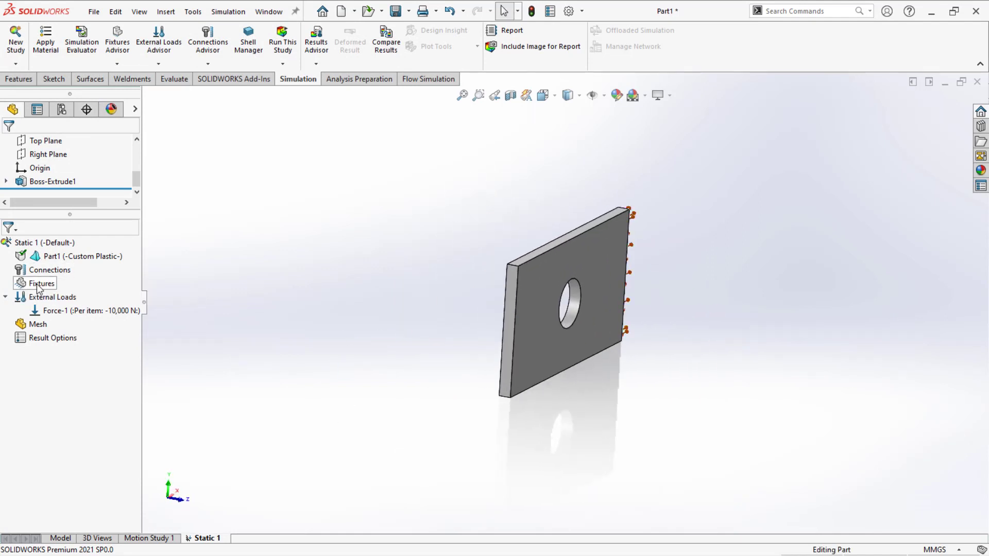
{"action": "scroll", "coordinate": [600, 335], "scroll_direction": "down", "scroll_amount": 4}
{"action": "right_click", "coordinate": [42, 283]}
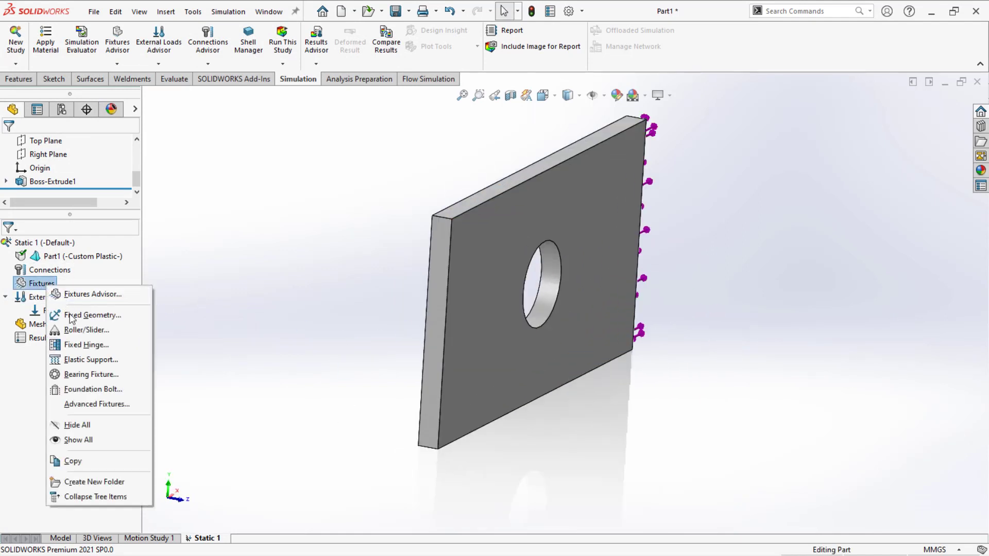
{"action": "left_click", "coordinate": [71, 315]}
{"action": "left_click", "coordinate": [440, 290]}
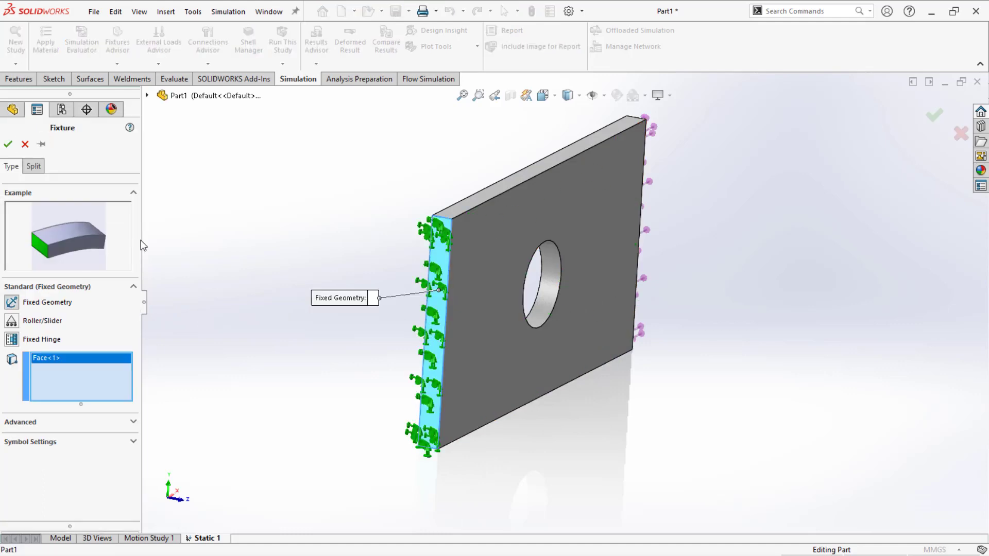
{"action": "left_click", "coordinate": [8, 144]}
{"action": "key", "text": "f"}
{"action": "middle_click_drag", "start_coordinate": [319, 335], "coordinate": [307, 336]}
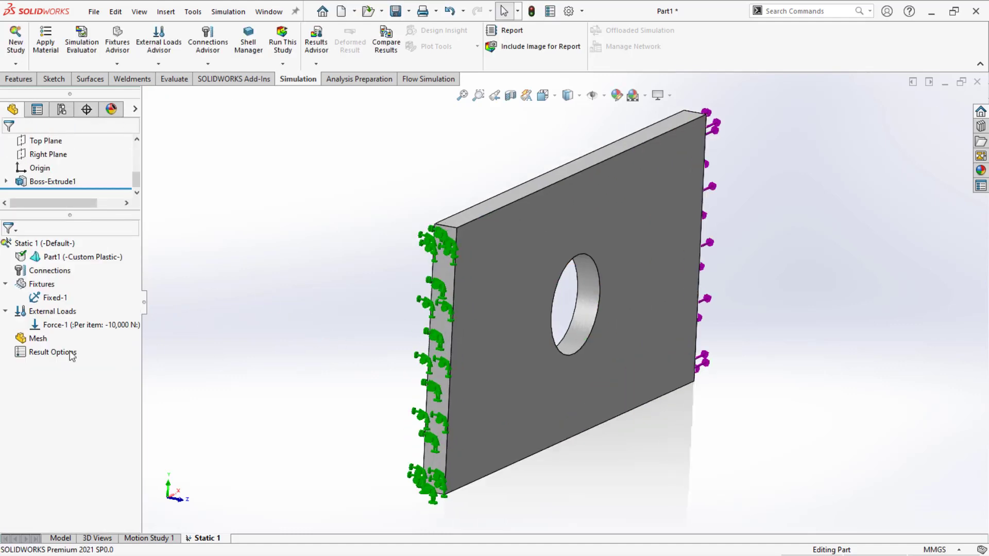
Mesh the plate with a blended curvature-based mesh, 3 mm maximum element size and a 1.2 element size growth ratio.
{"action": "right_click", "coordinate": [38, 338]}
{"action": "left_click", "coordinate": [68, 155]}
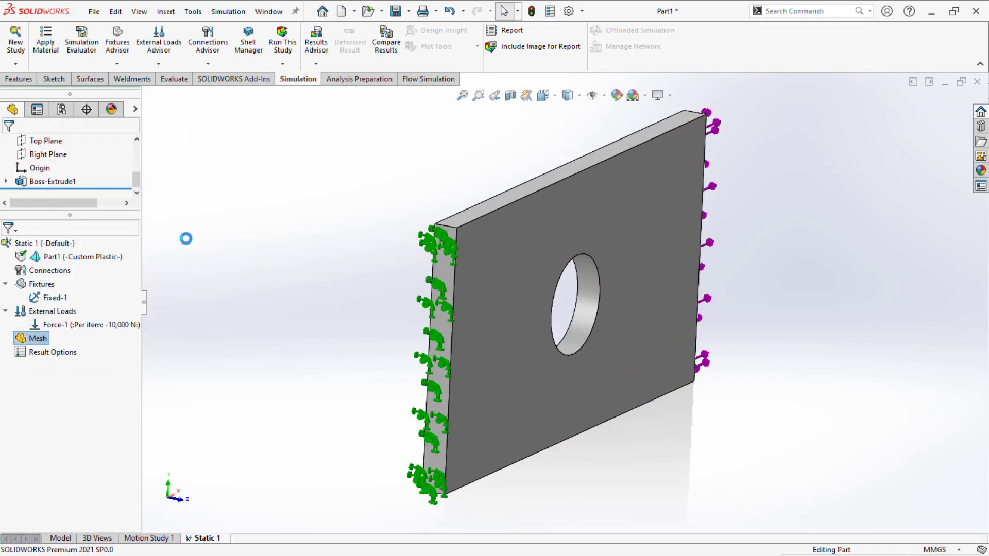
{"action": "left_click", "coordinate": [33, 280]}
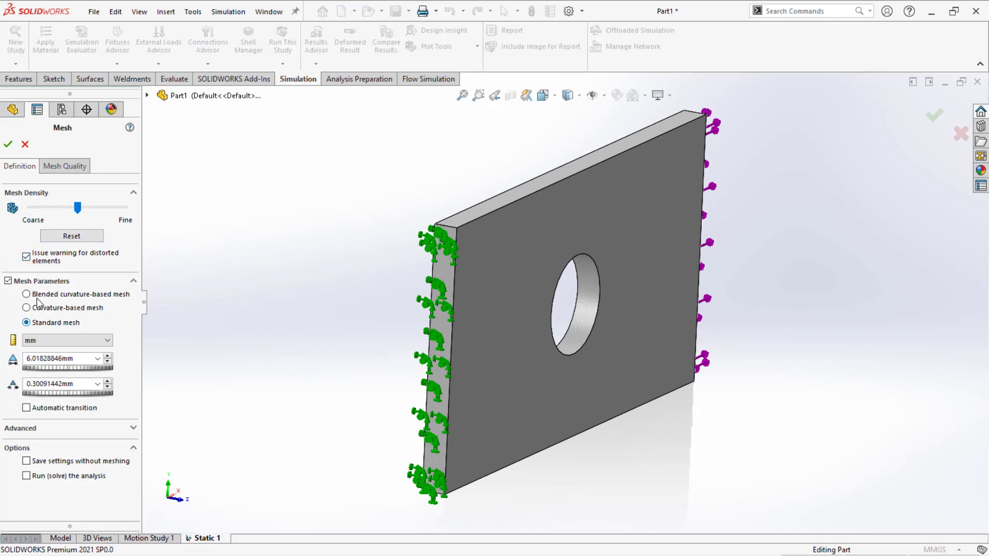
{"action": "left_click", "coordinate": [36, 298]}
{"action": "left_click_drag", "start_coordinate": [74, 367], "coordinate": [2, 366]}
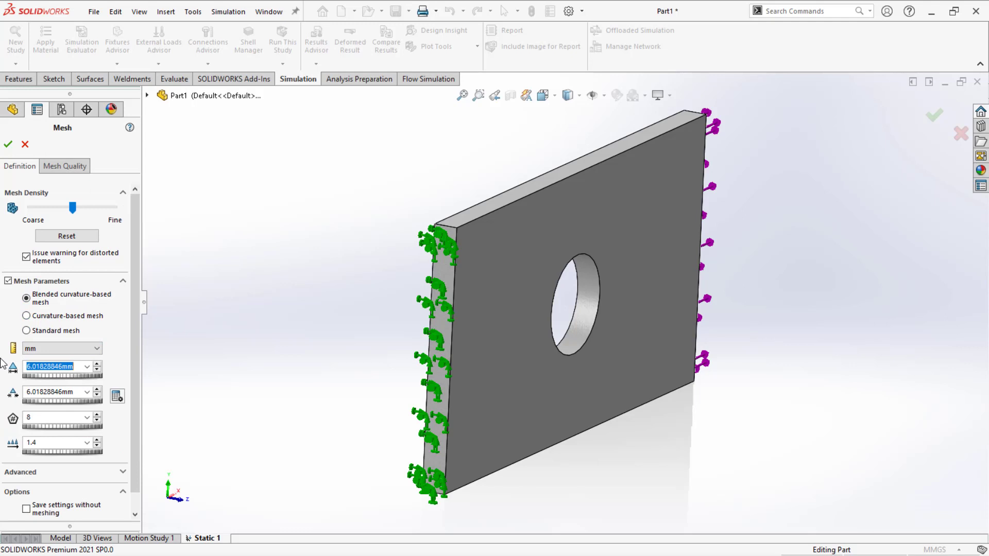
{"action": "type", "text": "3"}
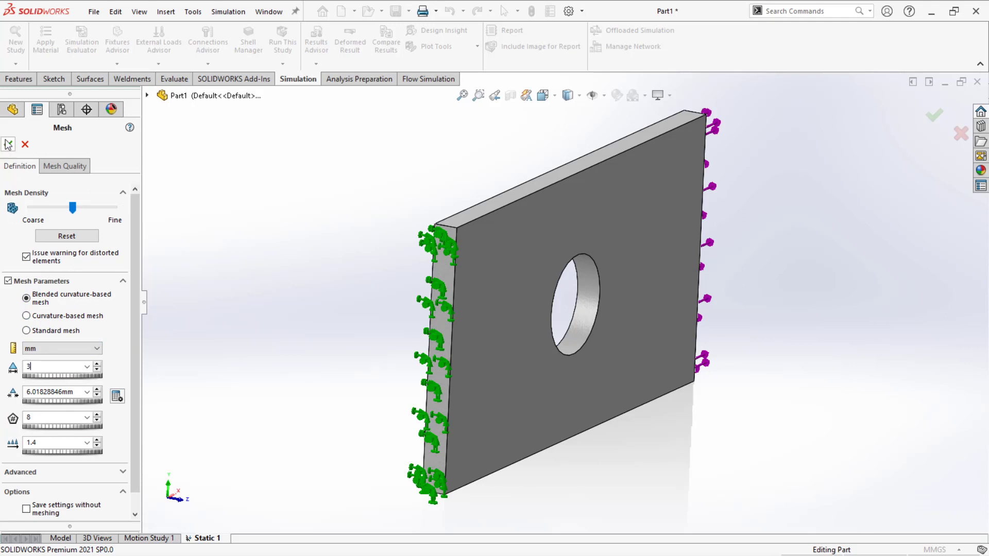
{"action": "key", "text": "Tab"}
{"action": "left_click_drag", "start_coordinate": [47, 443], "coordinate": [3, 452]}
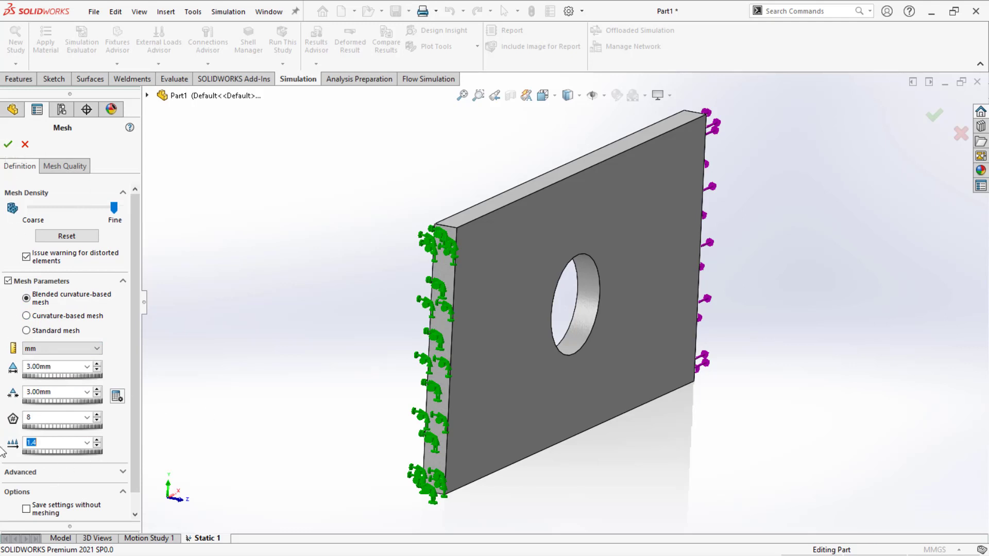
{"action": "type", "text": "1."}
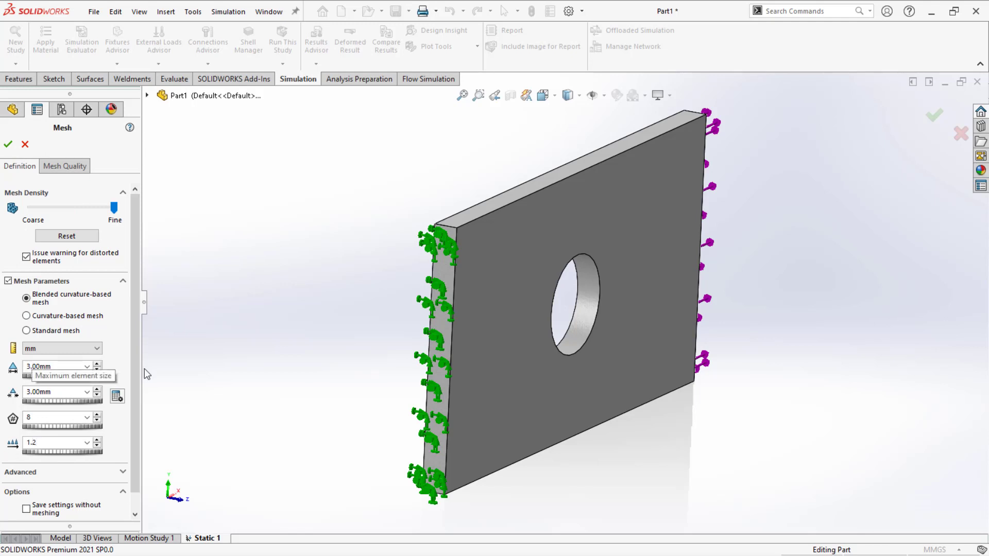
{"action": "left_click", "coordinate": [8, 144]}
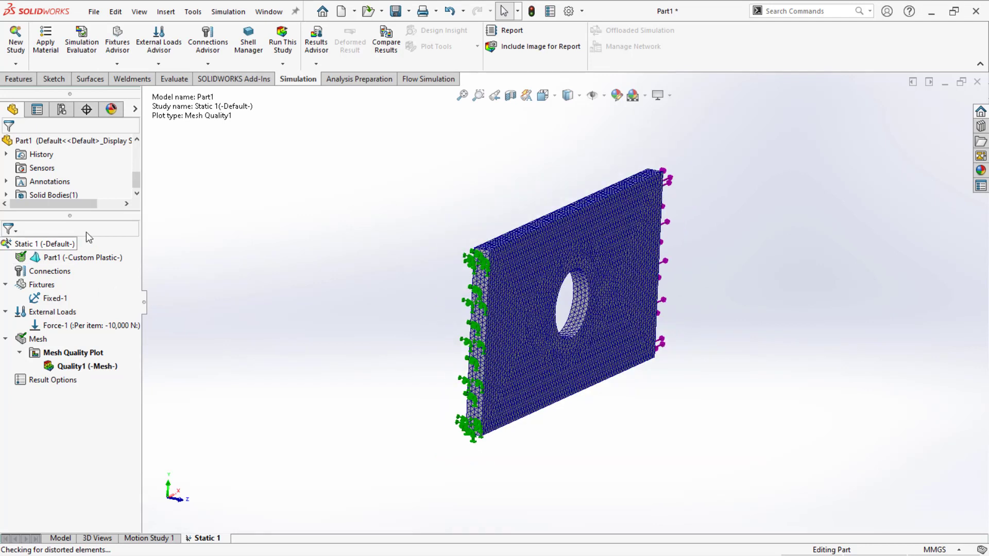
Run the static study and inspect the von Mises stress and resultant displacement plots in isometric view.
{"action": "right_click", "coordinate": [56, 247]}
{"action": "left_click", "coordinate": [78, 258]}
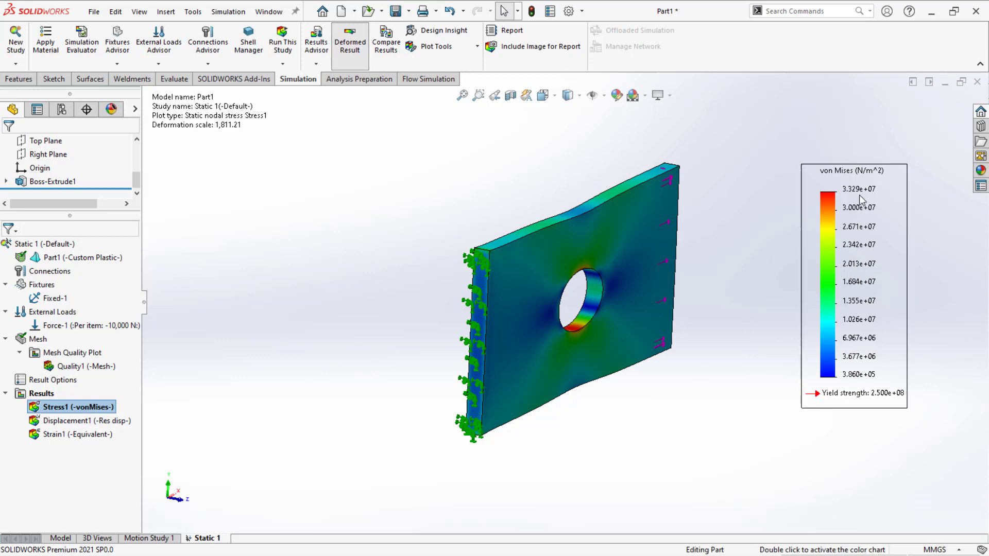
{"action": "scroll", "coordinate": [873, 195], "scroll_direction": "down", "scroll_amount": 1}
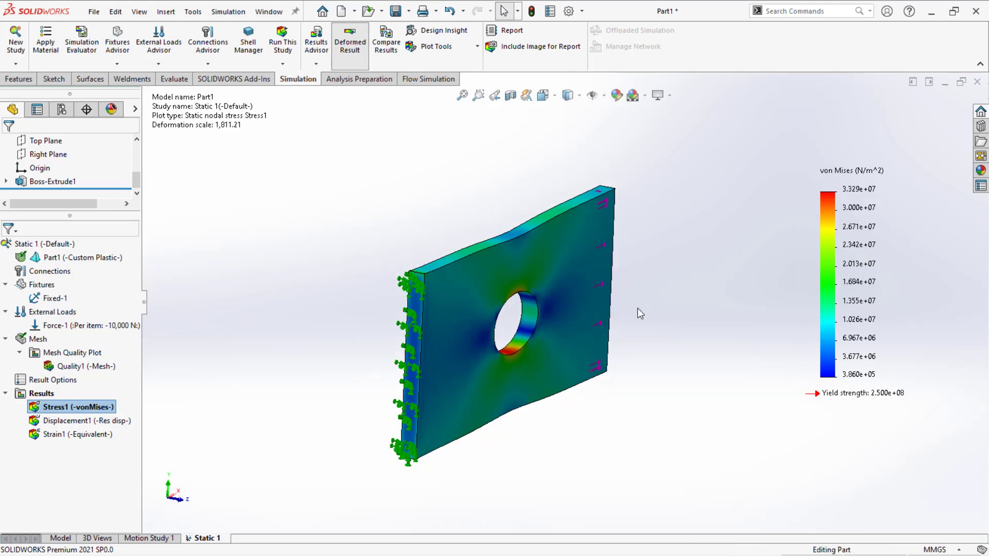
{"action": "scroll", "coordinate": [639, 312], "scroll_direction": "up", "scroll_amount": 1}
{"action": "scroll", "coordinate": [525, 443], "scroll_direction": "down", "scroll_amount": 1}
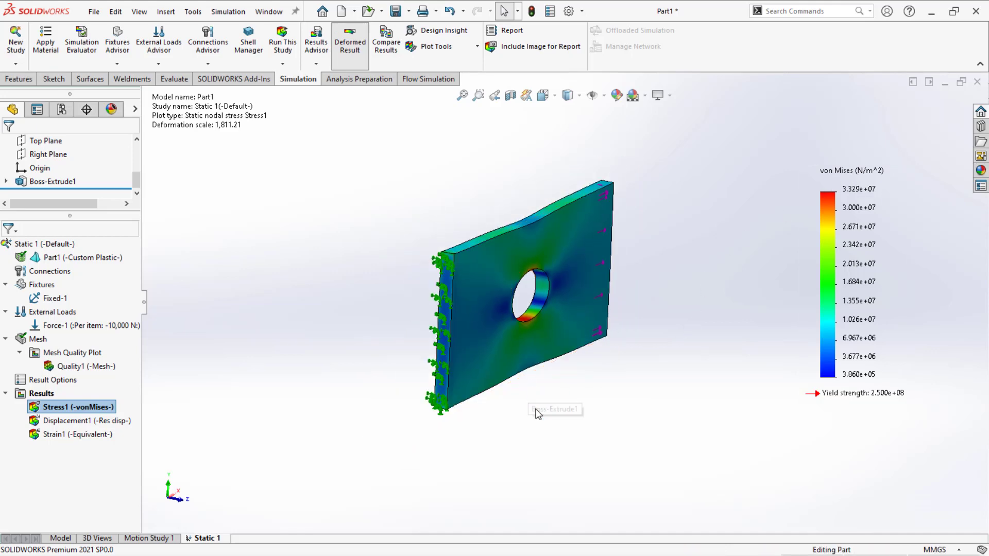
{"action": "key", "text": "ctrl+7"}
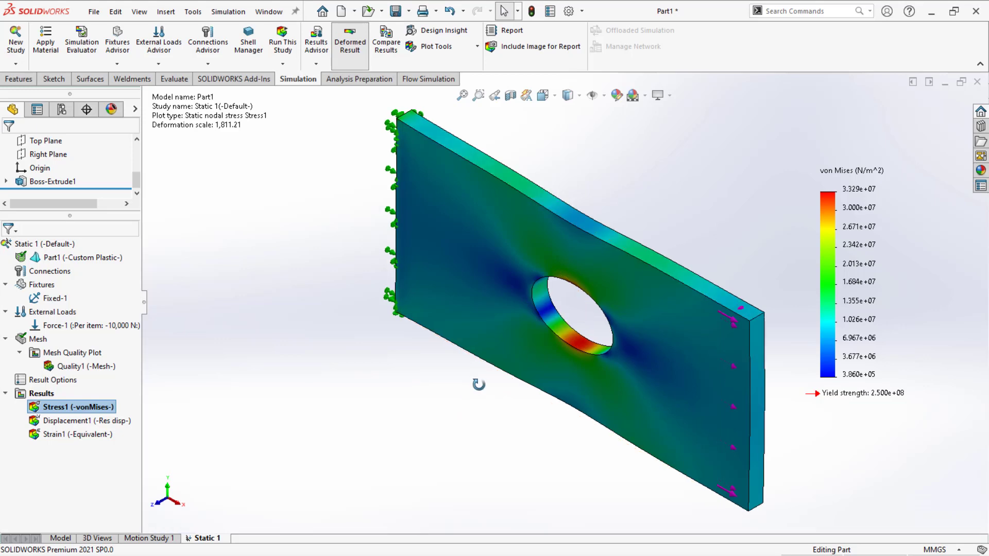
{"action": "double_click", "coordinate": [51, 421]}
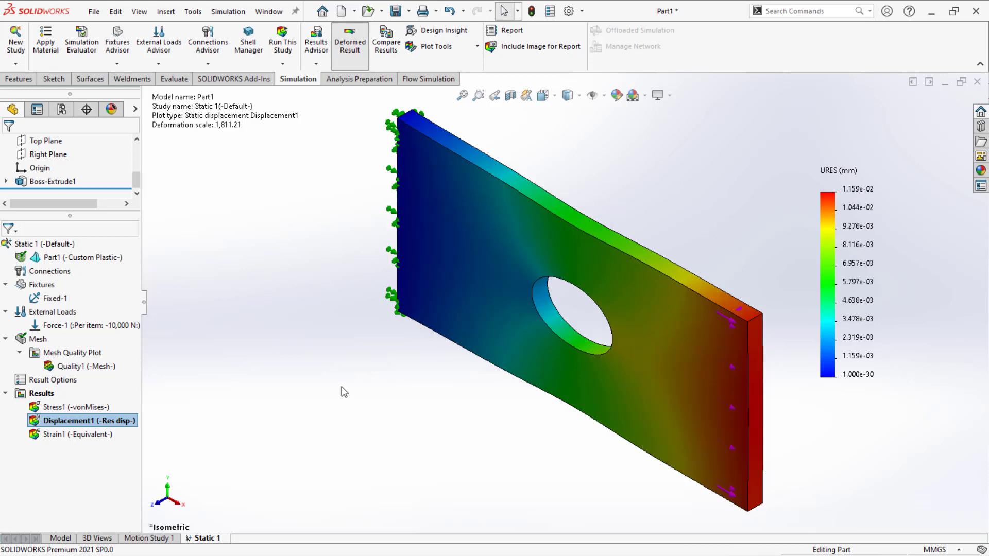
{"action": "key", "text": "super"}
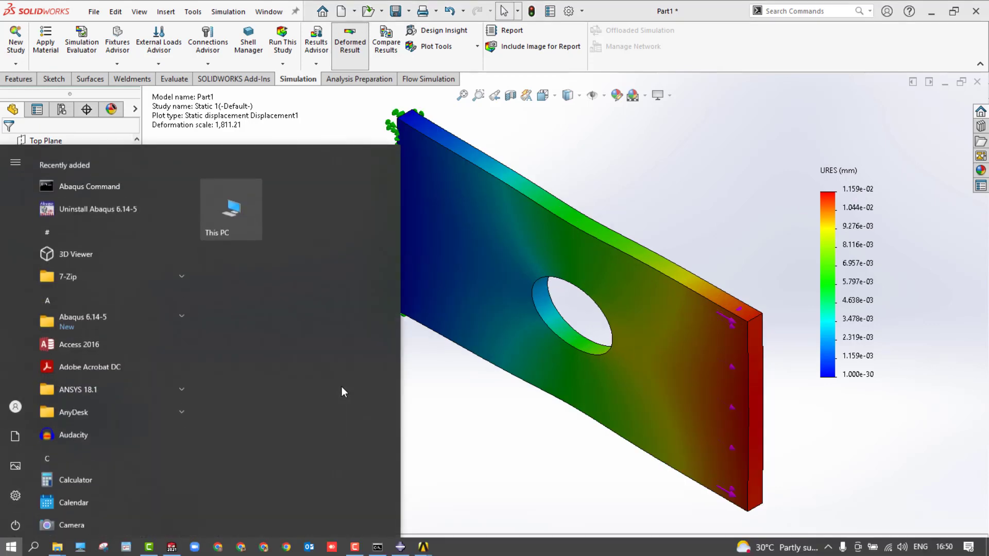
{"action": "mouse_move", "coordinate": [403, 550]}
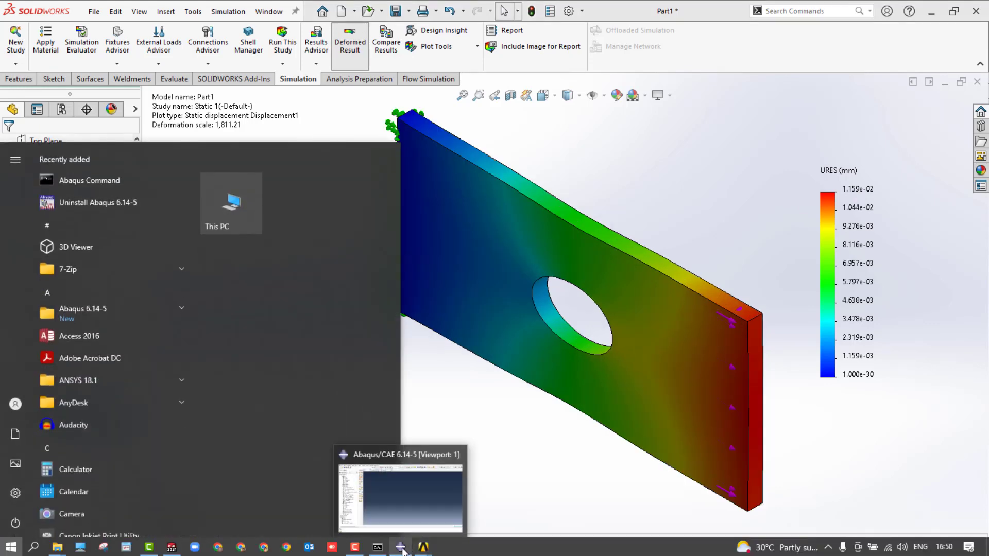
{"action": "left_click", "coordinate": [478, 403]}
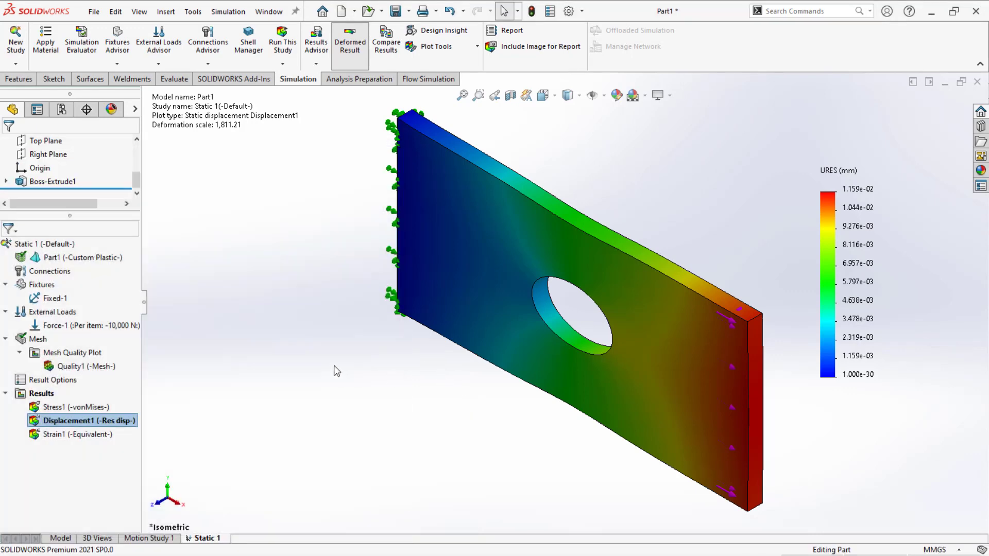
Save the part to the Desktop as a STEP AP214 file named "Plate With hole".
{"action": "left_click", "coordinate": [408, 11]}
{"action": "left_click", "coordinate": [419, 45]}
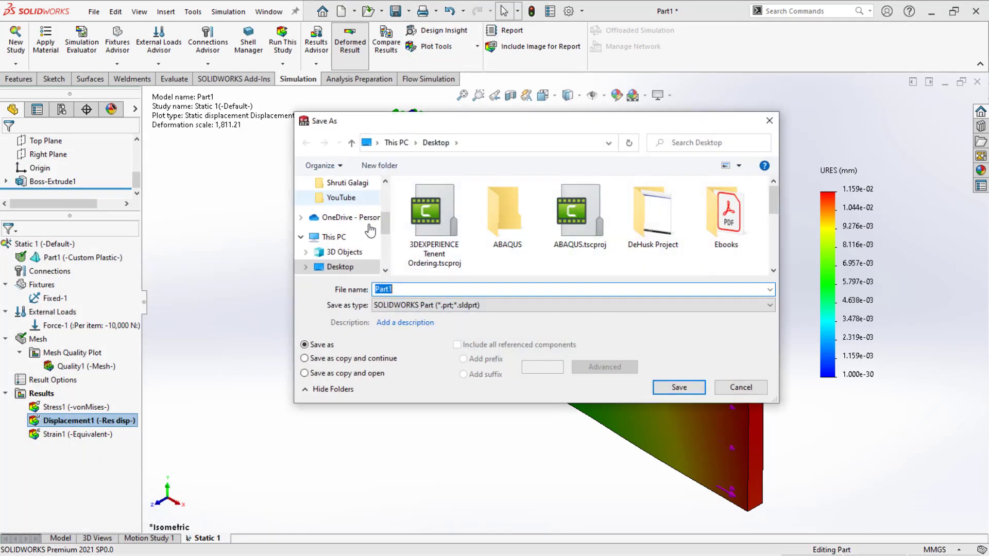
{"action": "left_click", "coordinate": [382, 306]}
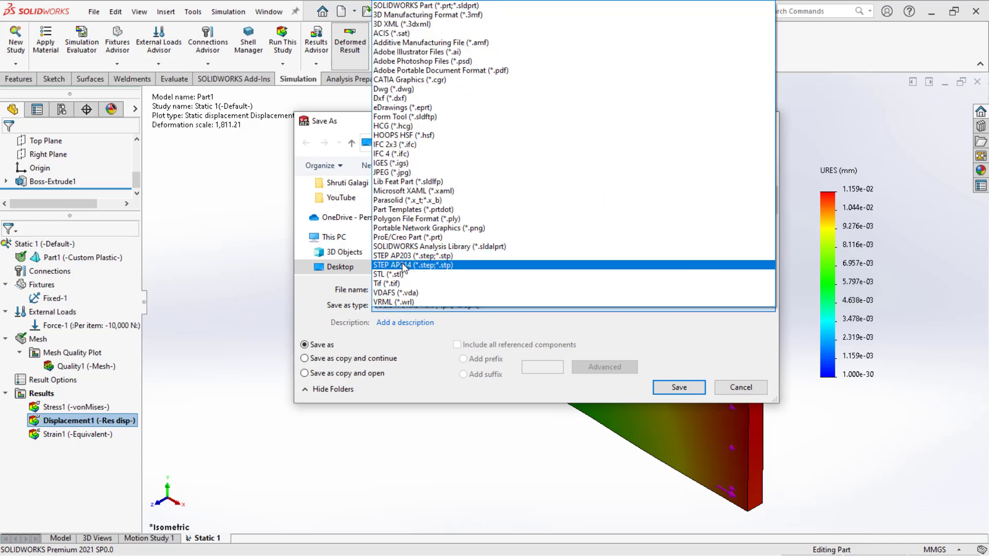
{"action": "left_click", "coordinate": [402, 265]}
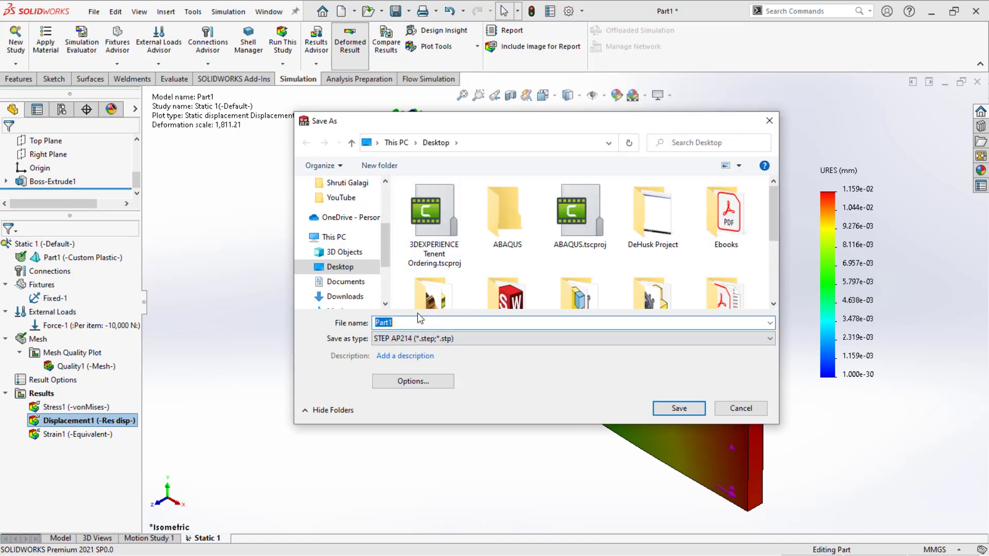
{"action": "type", "text": "Plate With hole"}
{"action": "left_click", "coordinate": [677, 409]}
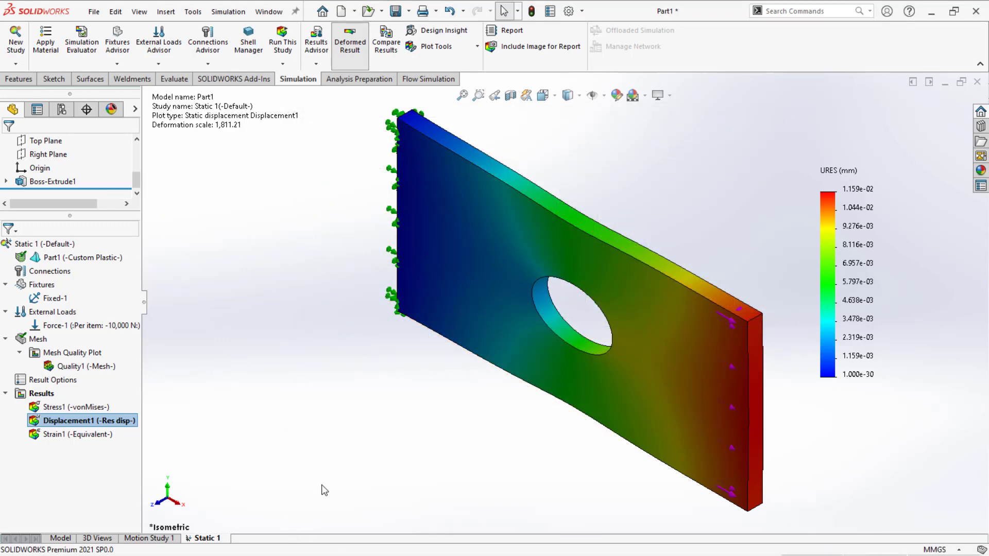
Switch to Abaqus/CAE and choose Plate With hole.STEP from the Desktop as the part to import, filtering for STEP files.
{"action": "key", "text": "super"}
{"action": "left_click", "coordinate": [400, 547]}
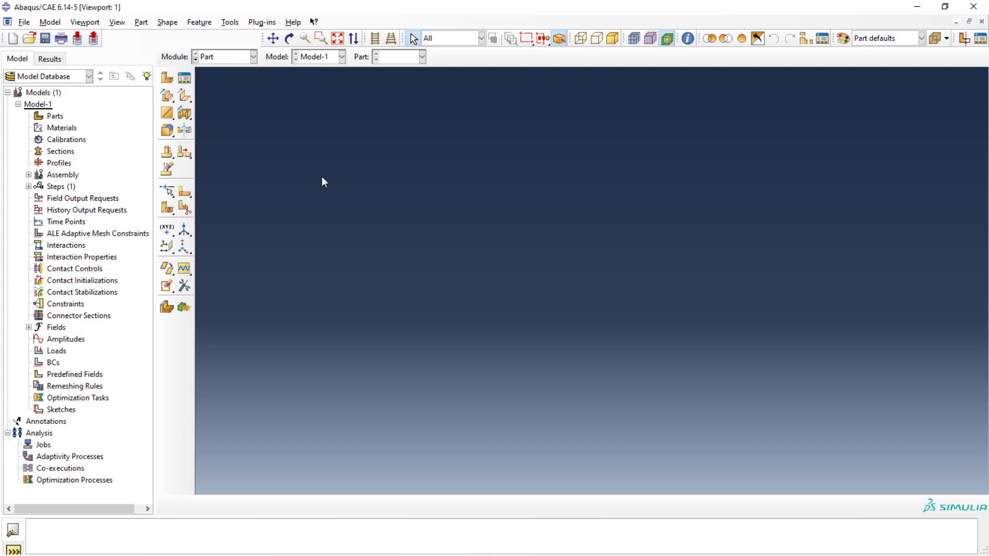
{"action": "left_click", "coordinate": [25, 24]}
{"action": "left_click", "coordinate": [392, 192]}
{"action": "left_click", "coordinate": [24, 23]}
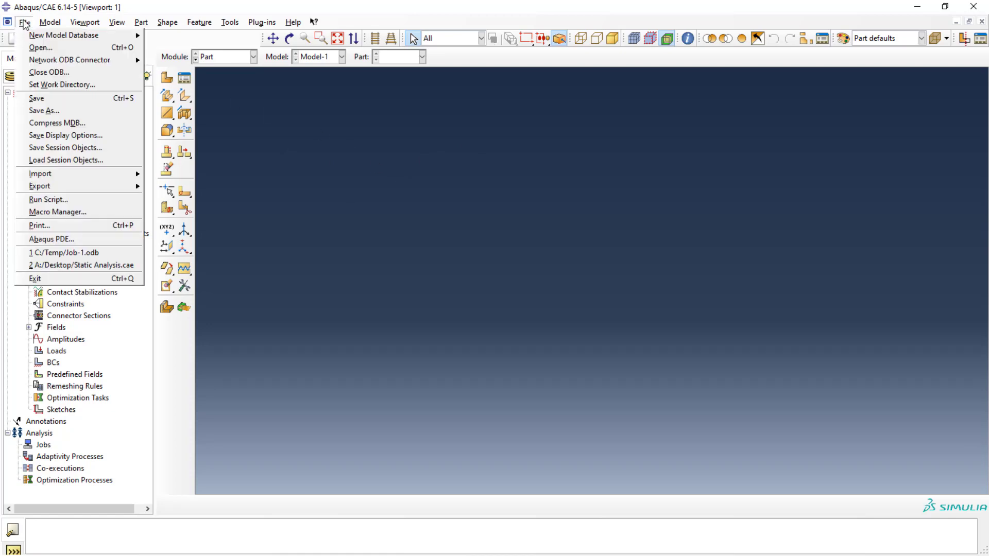
{"action": "mouse_move", "coordinate": [49, 174]}
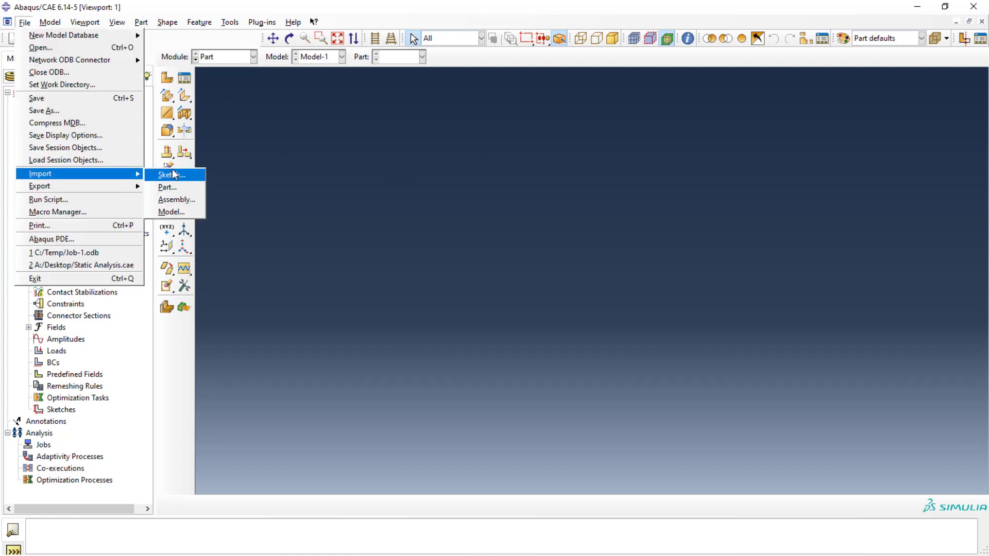
{"action": "left_click", "coordinate": [171, 189]}
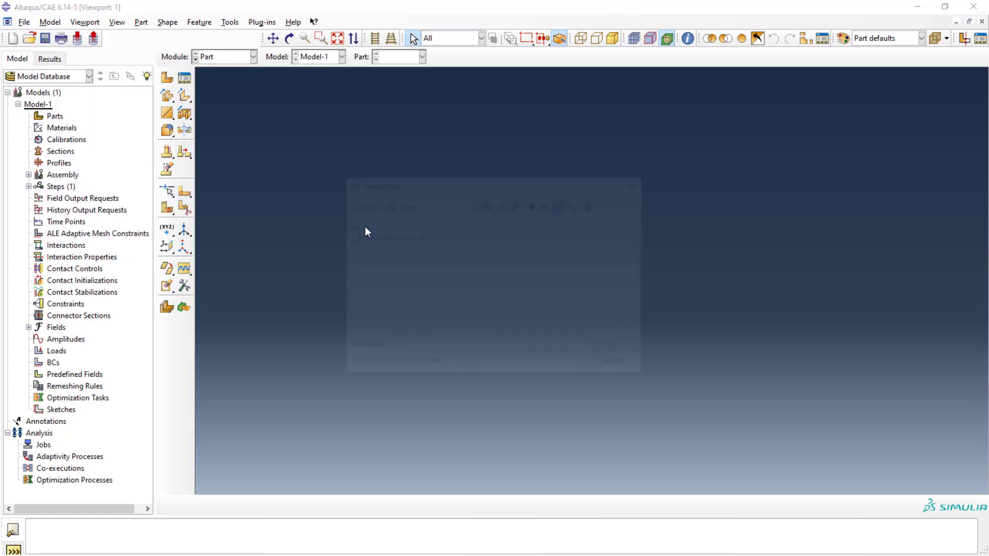
{"action": "left_click", "coordinate": [502, 204]}
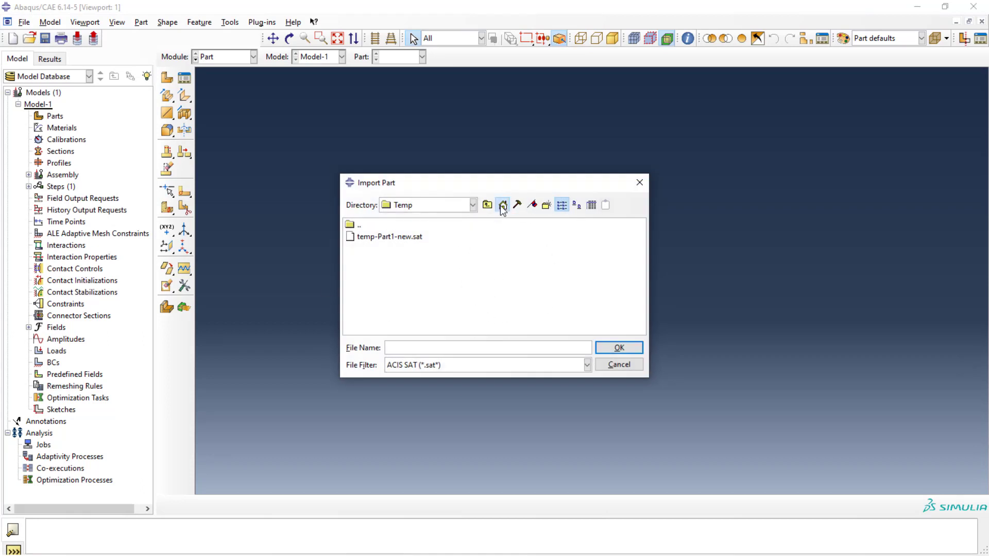
{"action": "left_click", "coordinate": [448, 366]}
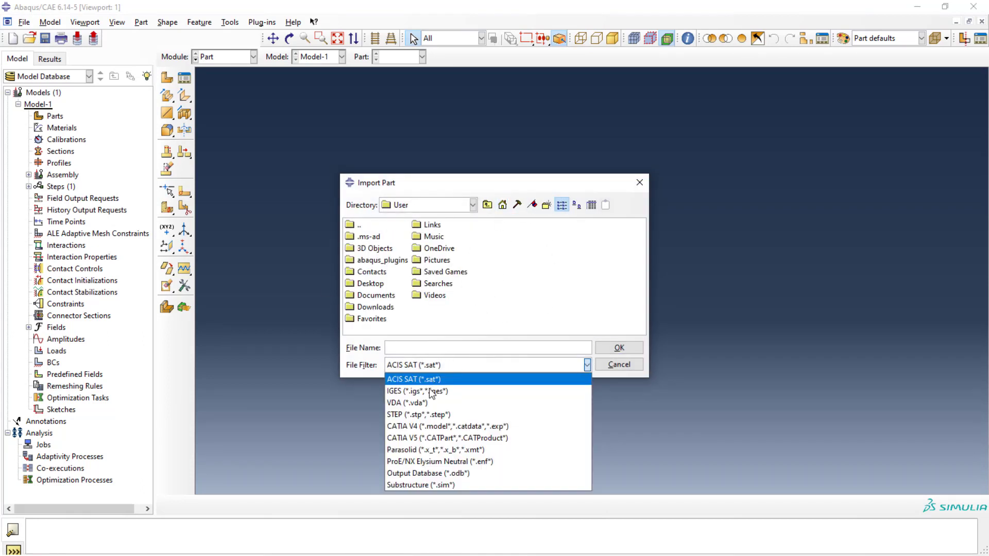
{"action": "left_click", "coordinate": [429, 415]}
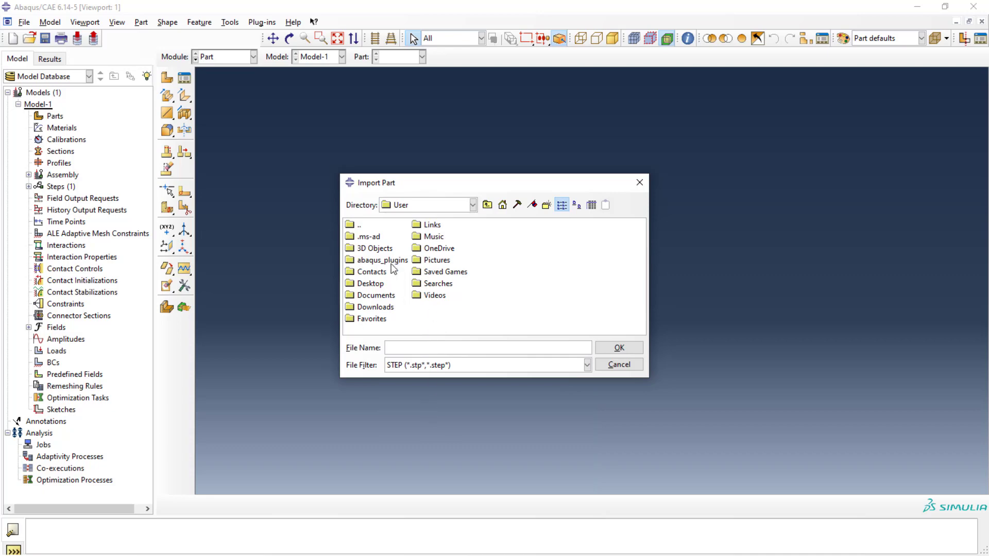
{"action": "double_click", "coordinate": [370, 283]}
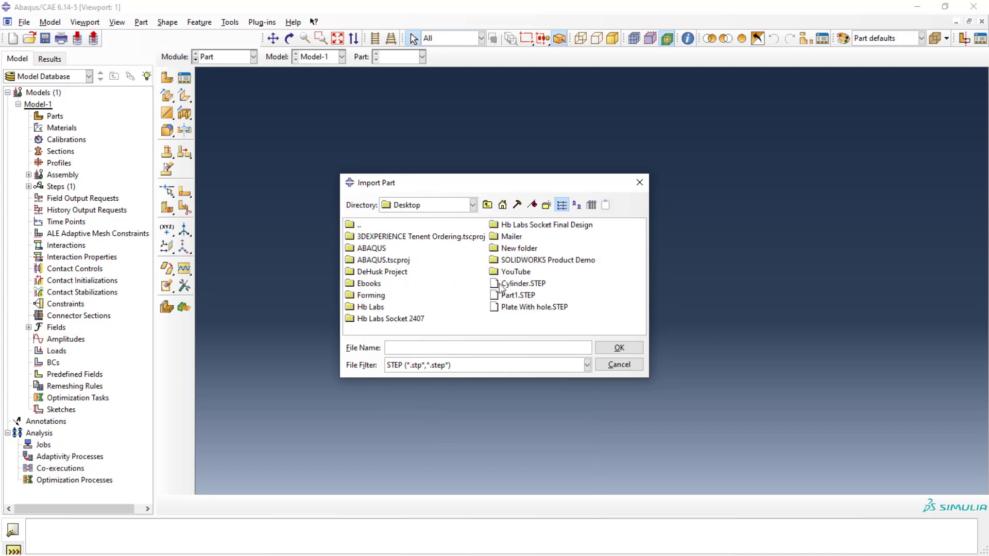
{"action": "left_click", "coordinate": [522, 307]}
{"action": "left_click", "coordinate": [619, 348]}
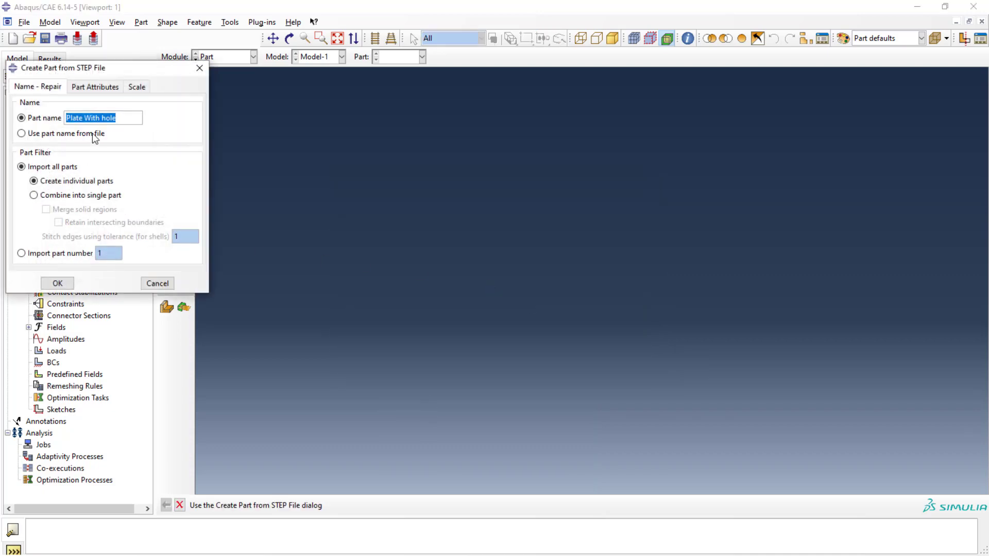
Review the part attribute and scale options, and create the part from the STEP file with the default import settings.
{"action": "left_click", "coordinate": [85, 88]}
{"action": "left_click", "coordinate": [135, 88]}
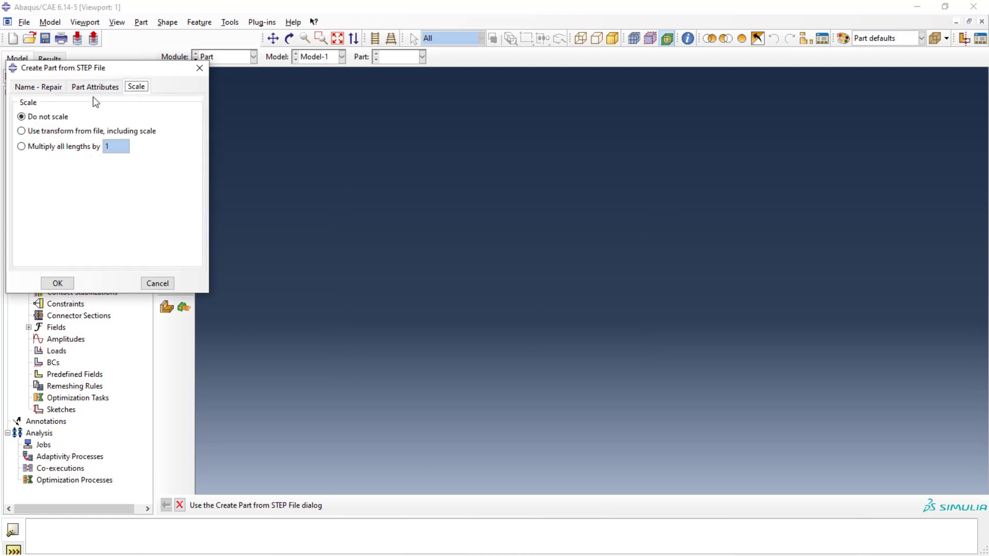
{"action": "left_click", "coordinate": [40, 88]}
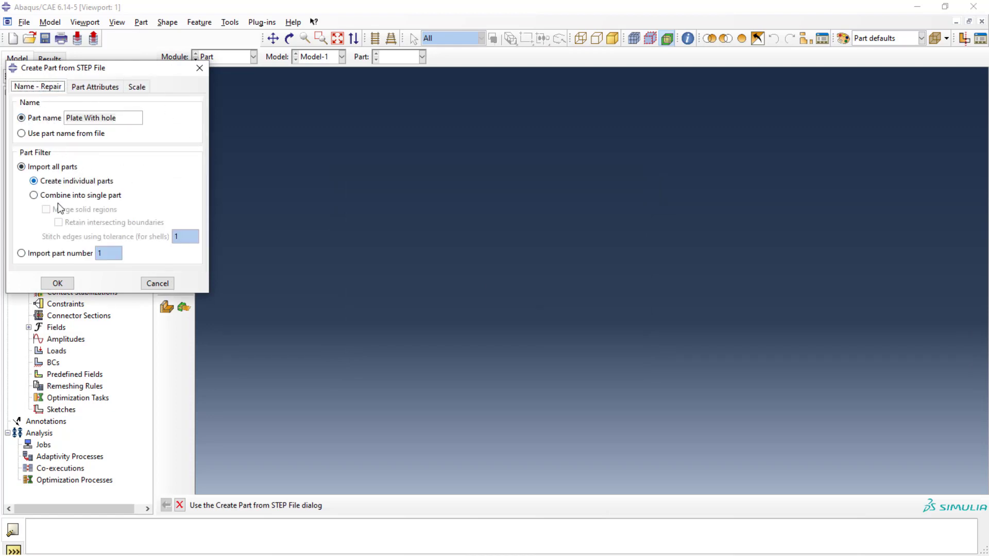
{"action": "left_click", "coordinate": [59, 283]}
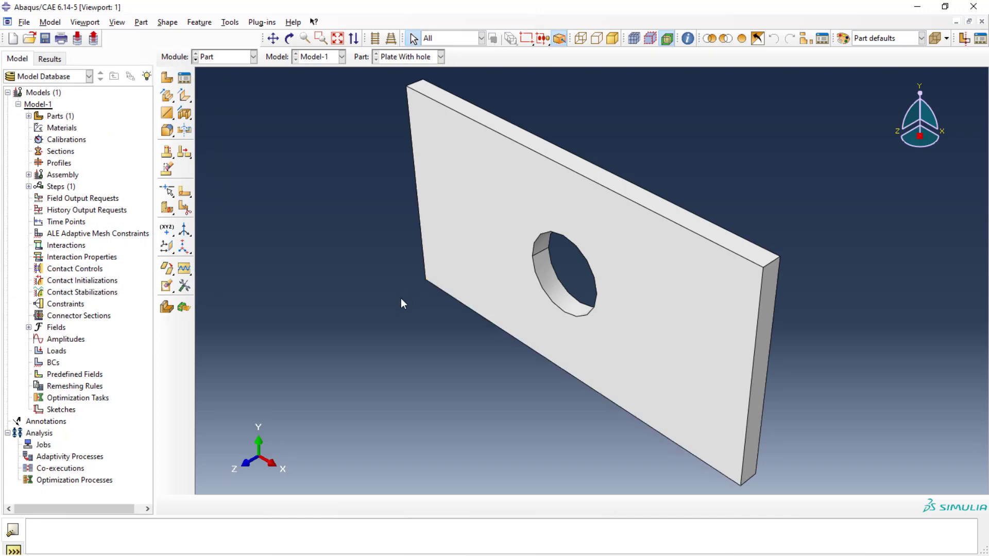
{"action": "left_click_drag", "start_coordinate": [402, 298], "coordinate": [470, 320], "text": "ctrl+alt"}
{"action": "middle_click_drag", "start_coordinate": [578, 273], "coordinate": [598, 290], "text": "ctrl+alt"}
{"action": "left_click_drag", "start_coordinate": [603, 279], "coordinate": [562, 244], "text": "ctrl+alt"}
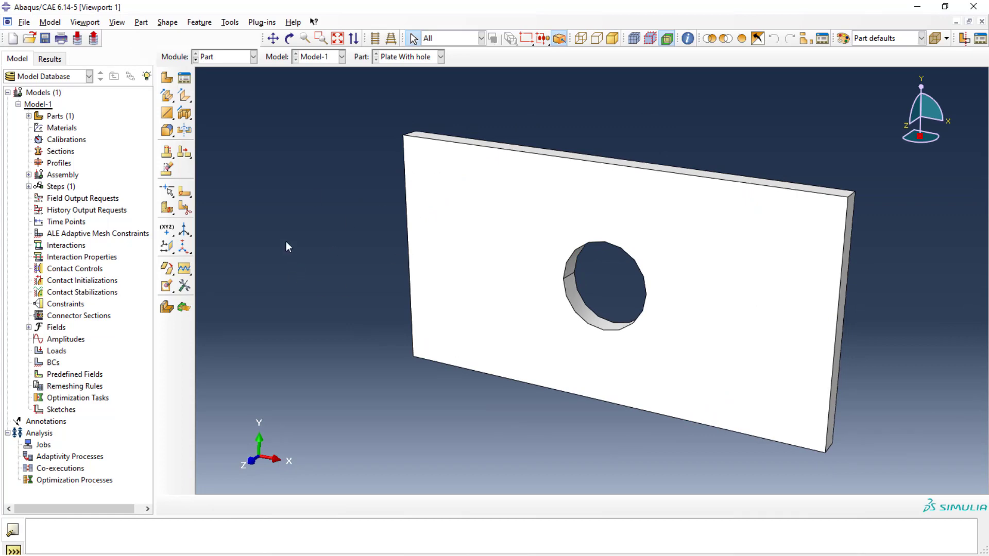
{"action": "left_click", "coordinate": [253, 57]}
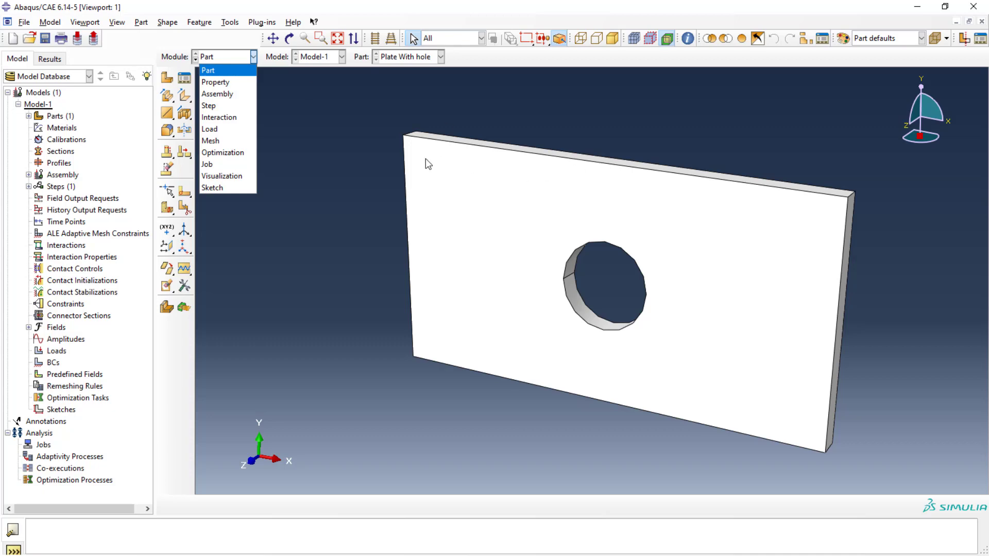
{"action": "left_click", "coordinate": [357, 150]}
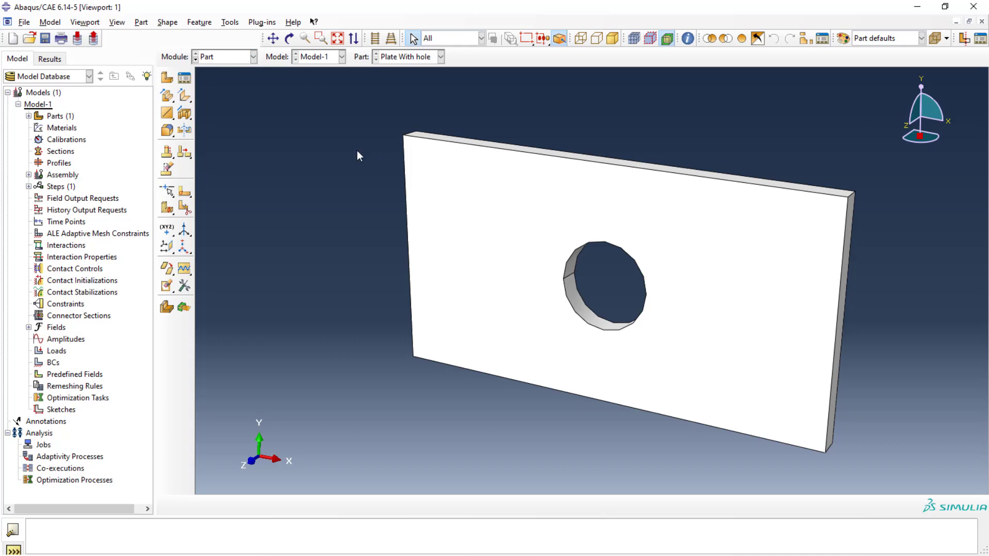
Expand the Parts branch and the Plate With hole part in the model tree.
{"action": "left_click", "coordinate": [29, 116]}
{"action": "left_click", "coordinate": [39, 129]}
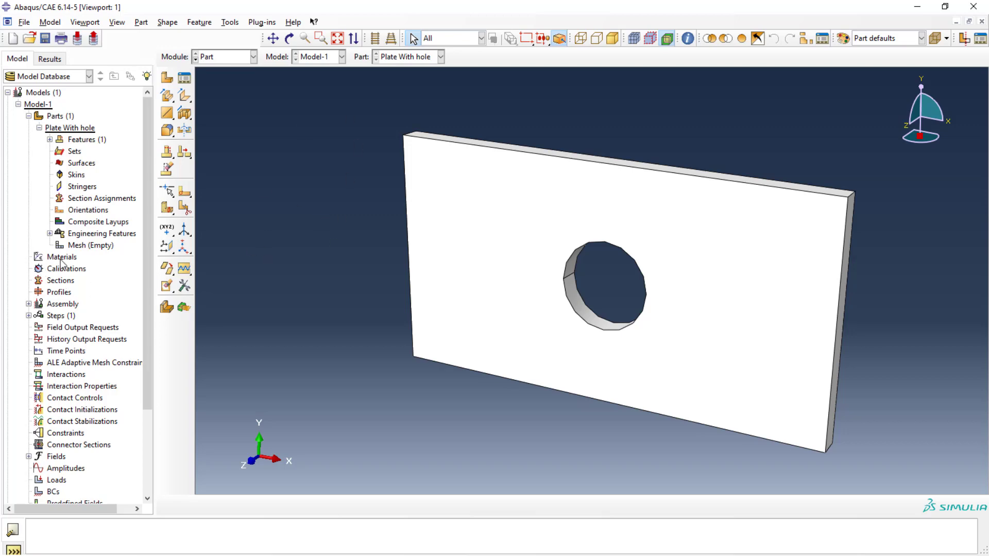
Start a section assignment for Plate With hole, taking the whole plate as its region in set Set-1.
{"action": "double_click", "coordinate": [118, 200]}
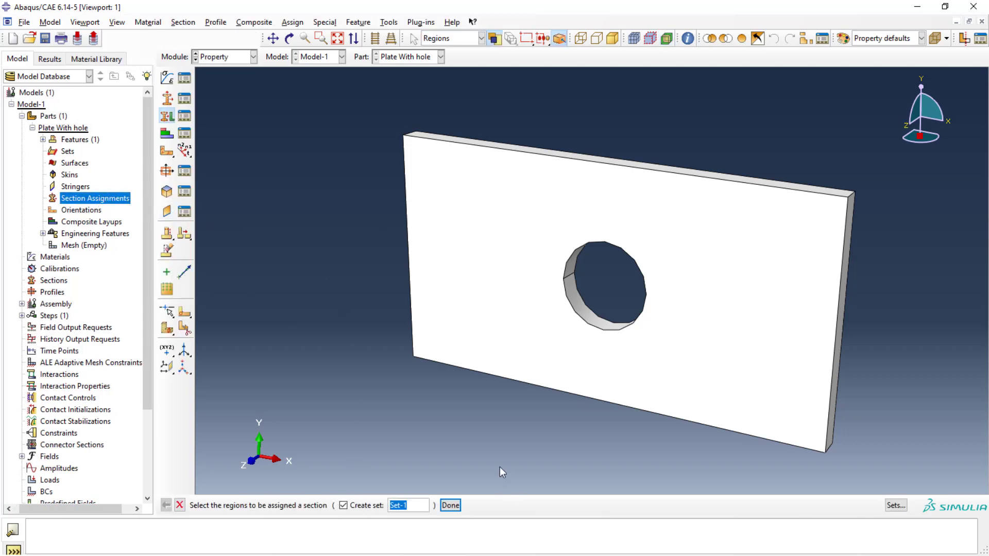
{"action": "left_click_drag", "start_coordinate": [332, 104], "coordinate": [929, 468]}
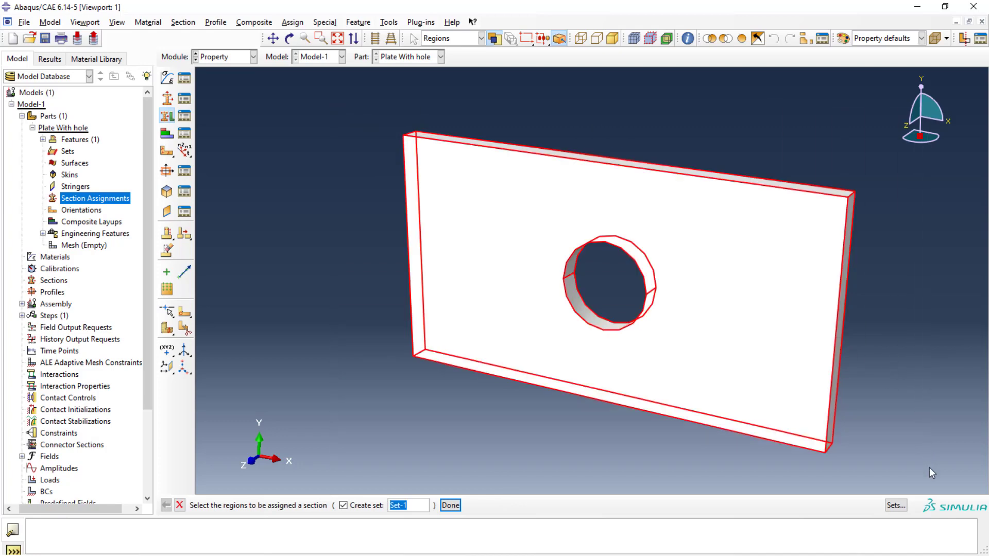
{"action": "left_click", "coordinate": [450, 506]}
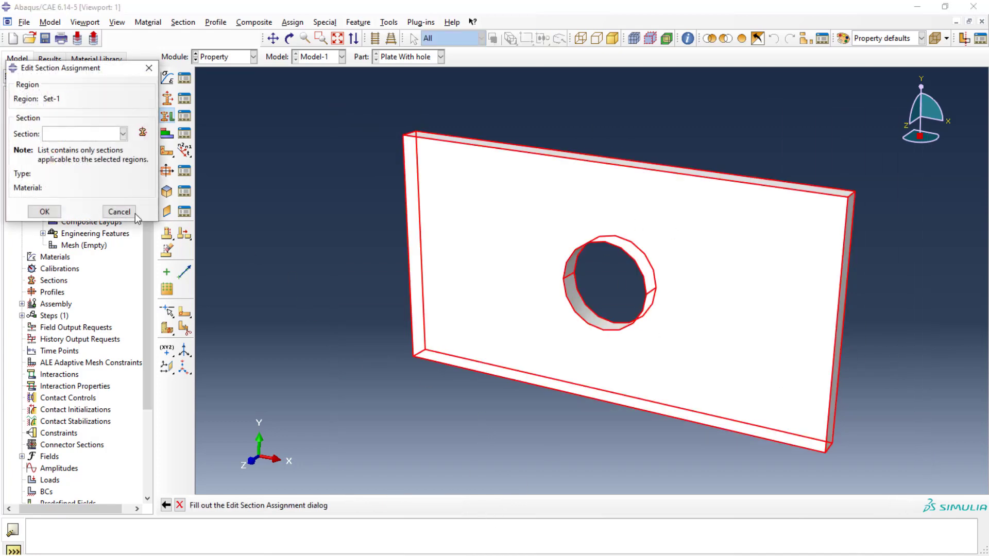
Create a new solid, homogeneous section named Section-1 for the assignment and proceed to its material definition.
{"action": "left_click", "coordinate": [143, 133]}
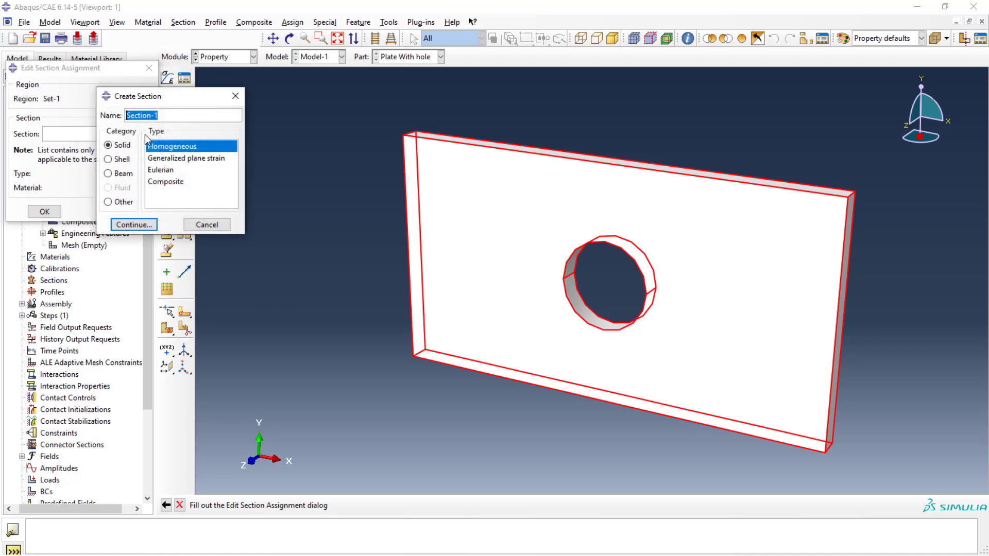
{"action": "left_click_drag", "start_coordinate": [162, 95], "coordinate": [336, 114]}
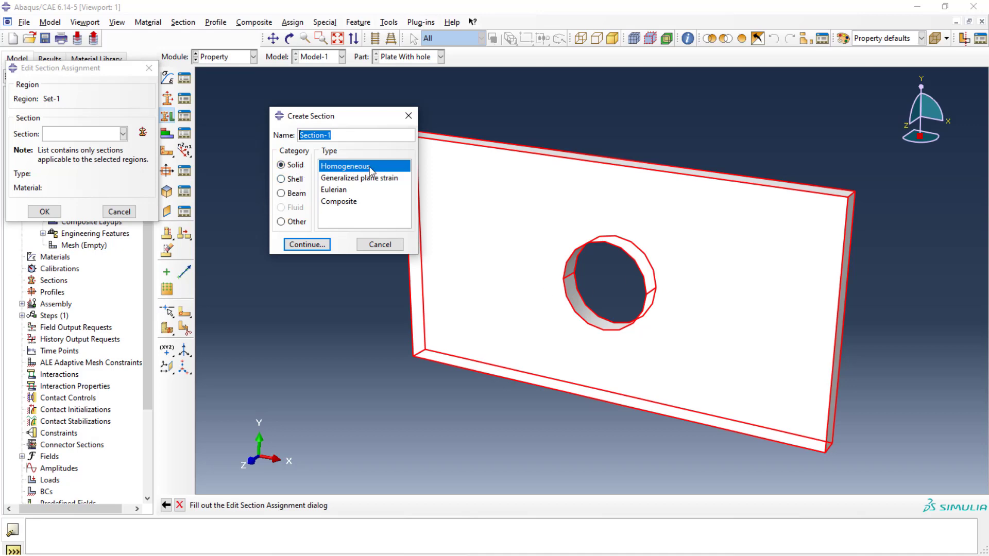
{"action": "left_click", "coordinate": [308, 245]}
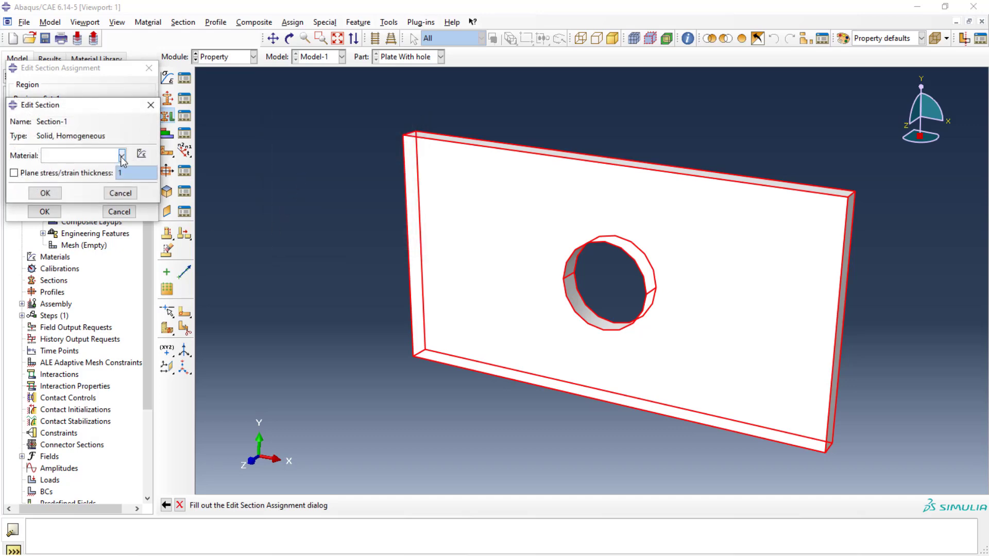
{"action": "left_click_drag", "start_coordinate": [100, 112], "coordinate": [276, 120]}
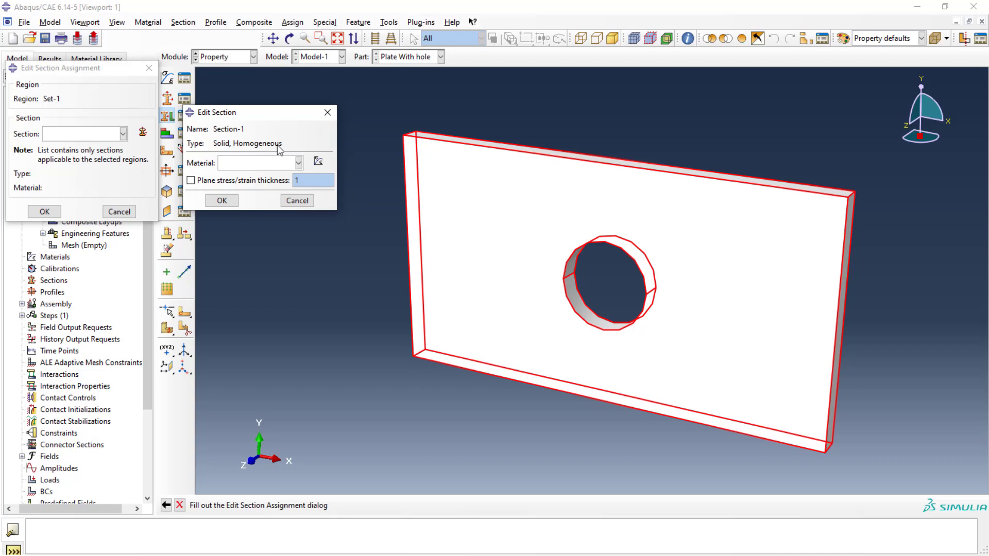
Create a material named Steel for the section and give it a uniform mass density of 7850.
{"action": "left_click", "coordinate": [317, 162]}
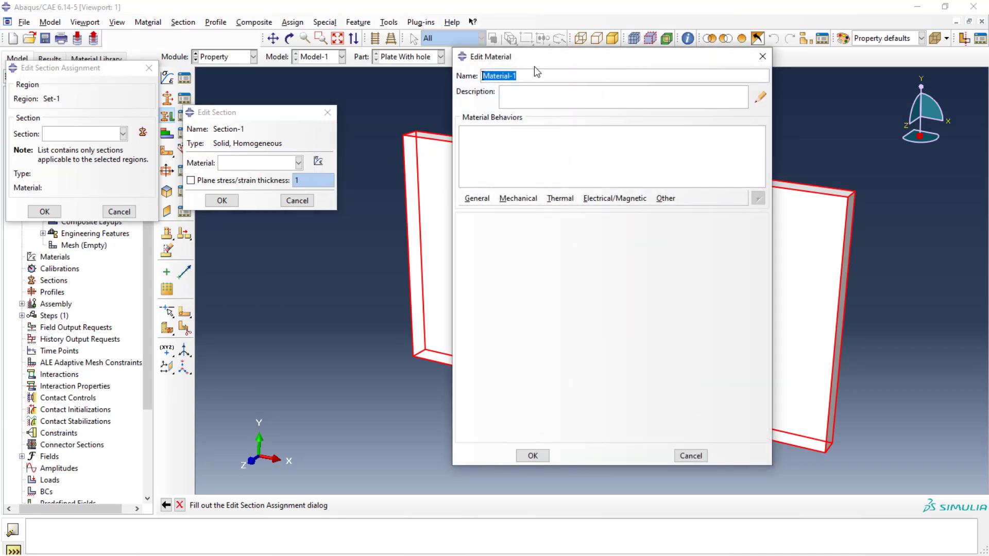
{"action": "type", "text": "Steel"}
{"action": "left_click", "coordinate": [477, 198]}
{"action": "left_click", "coordinate": [483, 215]}
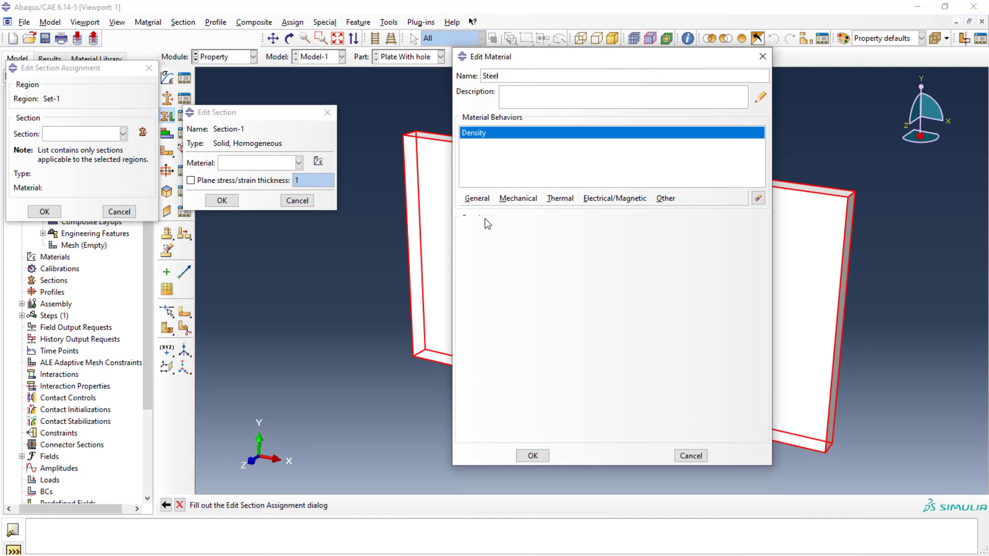
{"action": "left_click", "coordinate": [515, 319]}
{"action": "type", "text": "7"}
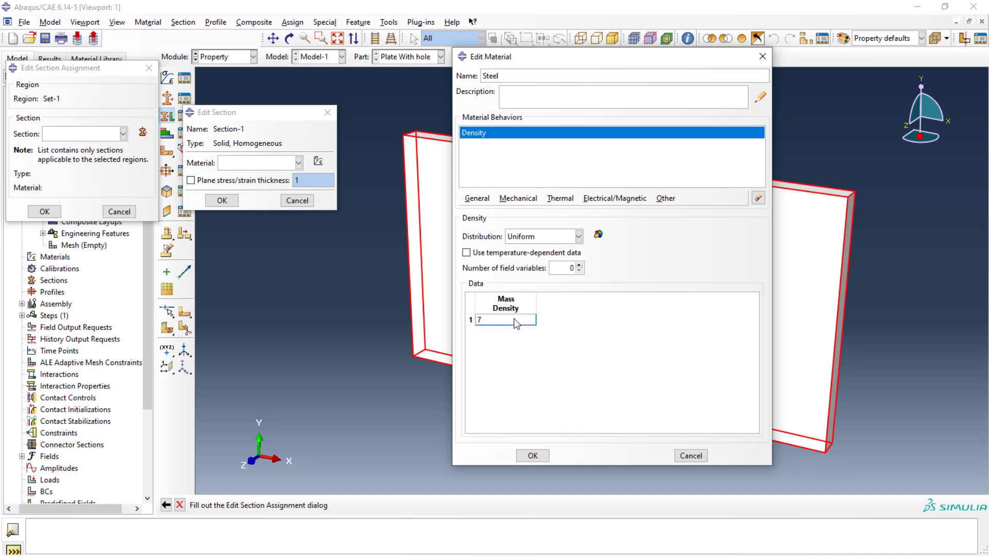
{"action": "type", "text": "850"}
{"action": "key", "text": "Return"}
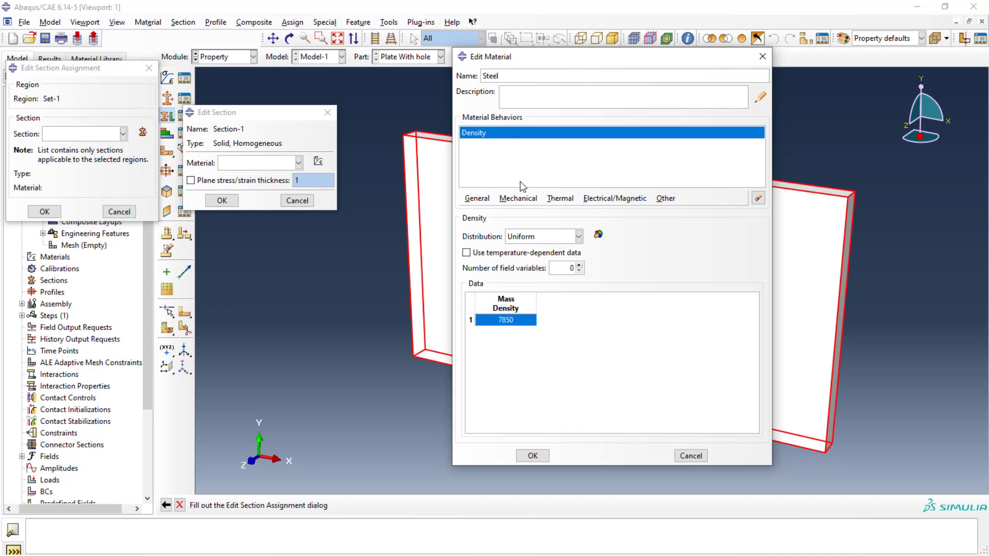
Add isotropic elastic behavior to Steel with Young's modulus 200000 and Poisson's ratio 0.3, and save the material.
{"action": "left_click", "coordinate": [518, 199]}
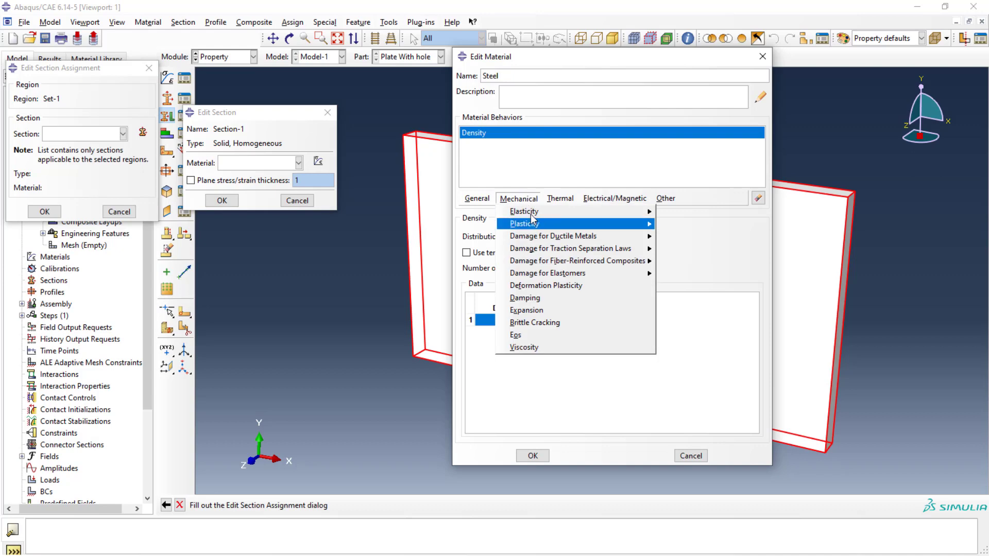
{"action": "mouse_move", "coordinate": [530, 216]}
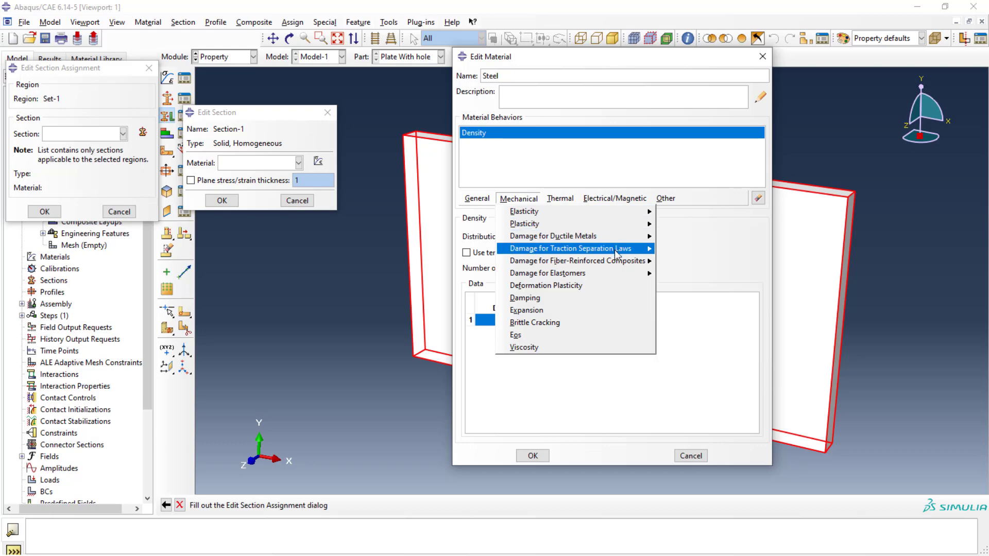
{"action": "mouse_move", "coordinate": [560, 198]}
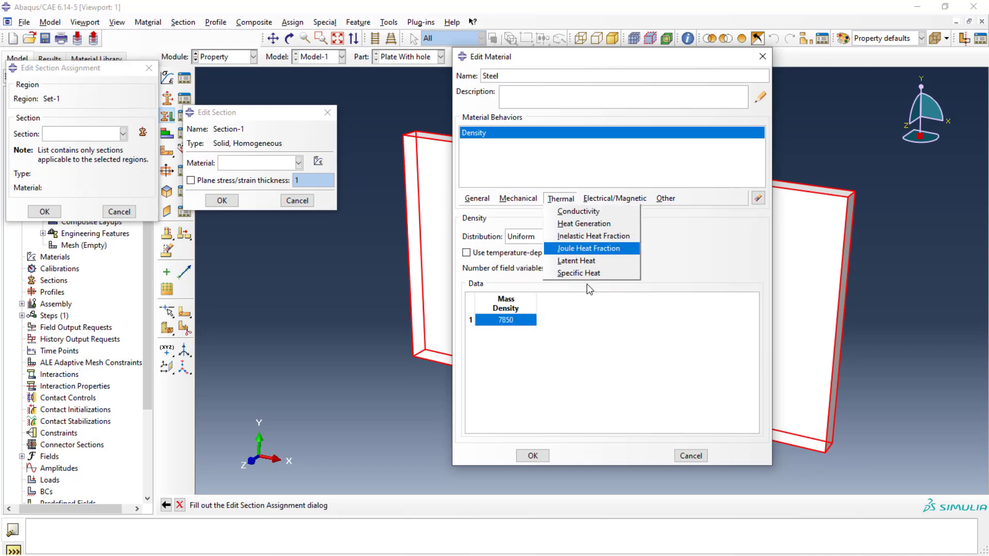
{"action": "mouse_move", "coordinate": [518, 198]}
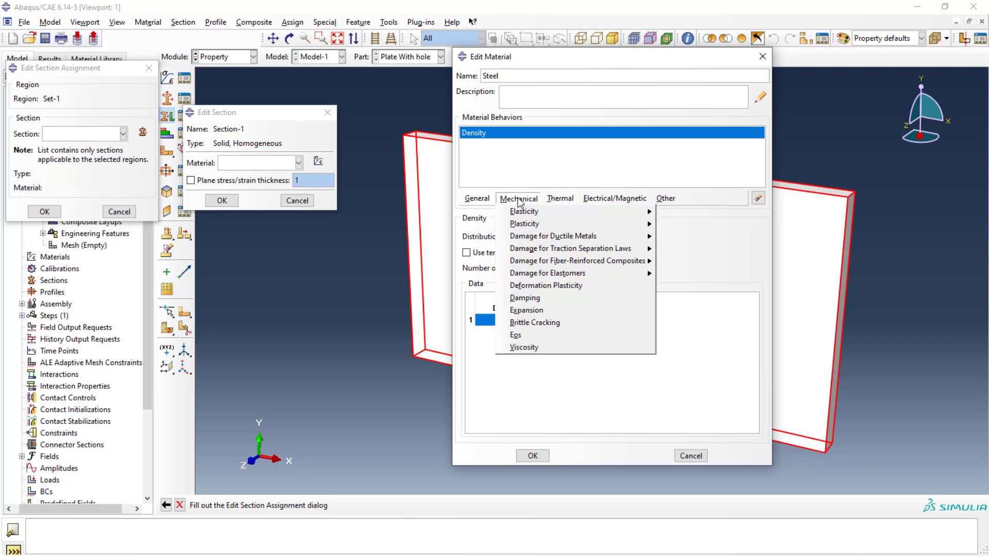
{"action": "mouse_move", "coordinate": [601, 215]}
{"action": "left_click", "coordinate": [679, 216]}
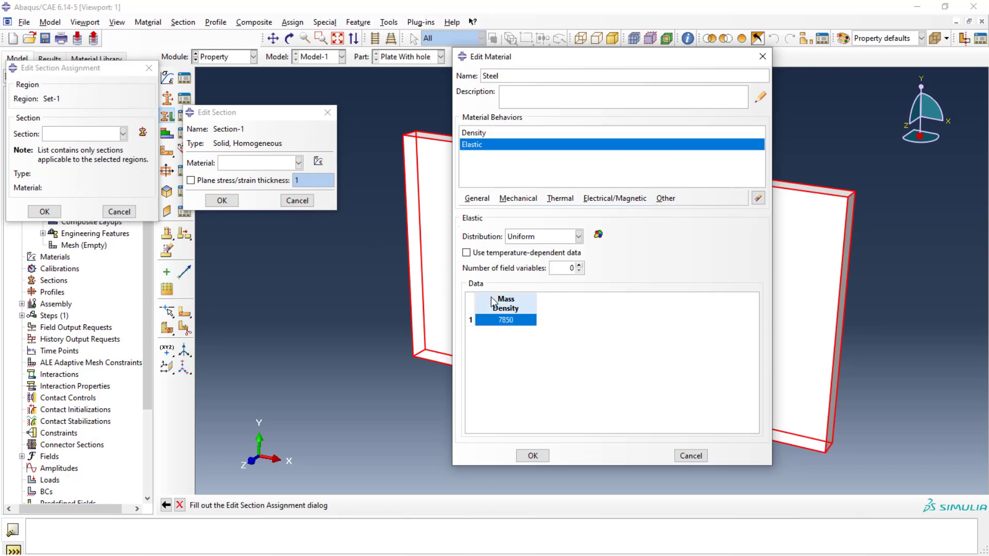
{"action": "left_click", "coordinate": [496, 367]}
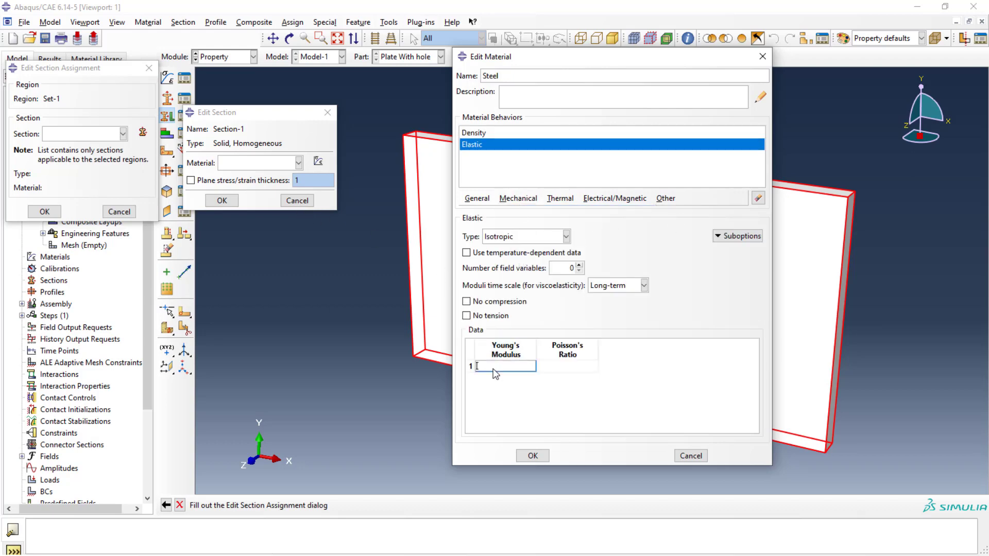
{"action": "type", "text": "200000"}
{"action": "left_click", "coordinate": [579, 370]}
{"action": "type", "text": "0.3"}
{"action": "key", "text": "Return"}
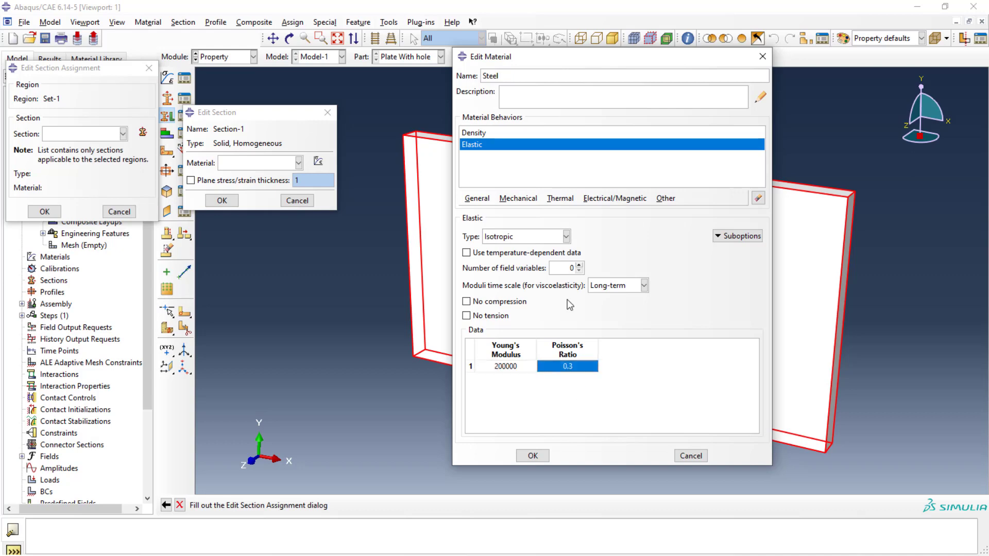
{"action": "left_click", "coordinate": [533, 456]}
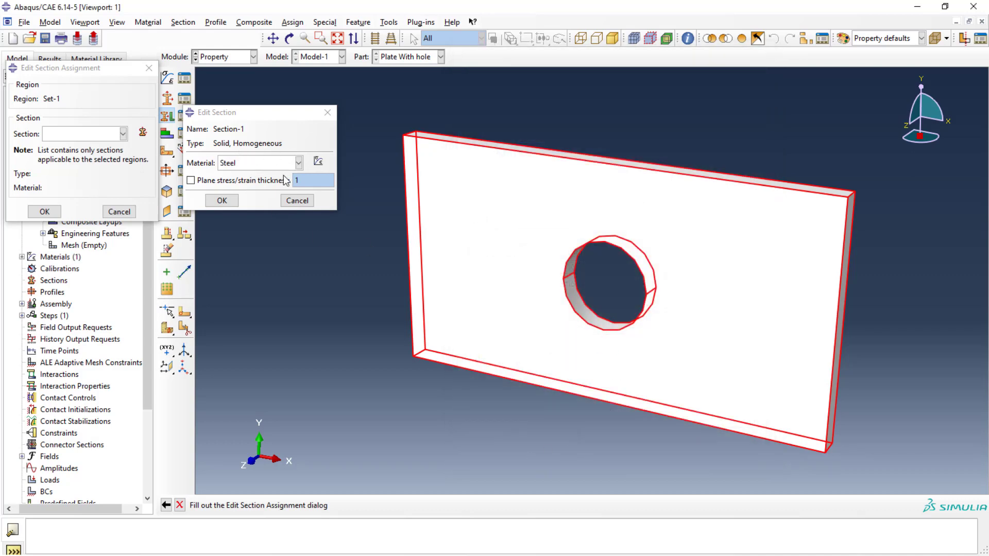
Accept Section-1 with Steel as its material and assign it to the plate's region.
{"action": "left_click", "coordinate": [222, 200]}
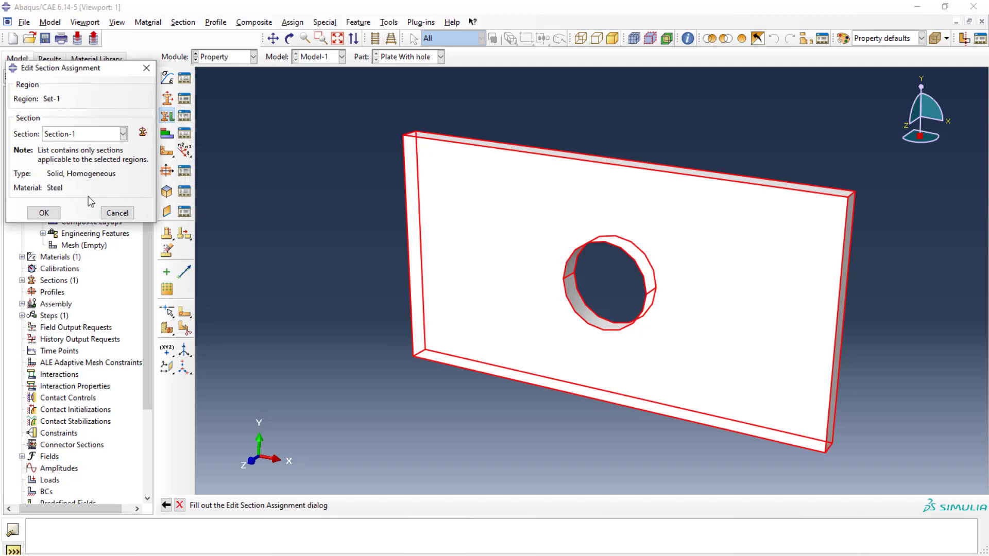
{"action": "left_click", "coordinate": [45, 214]}
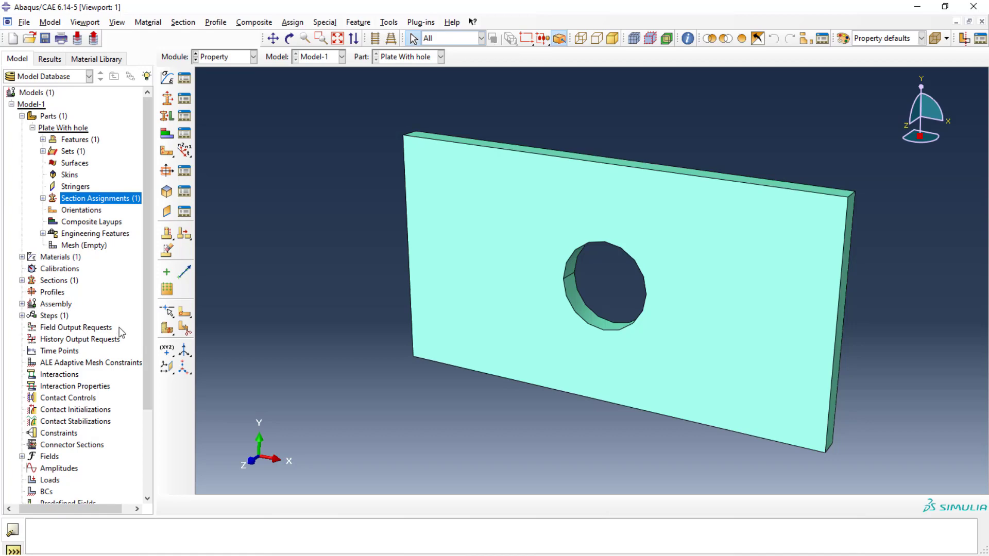
Switch to the Assembly module and instance the Plate With hole part as Dependent (mesh on part).
{"action": "left_click", "coordinate": [253, 56]}
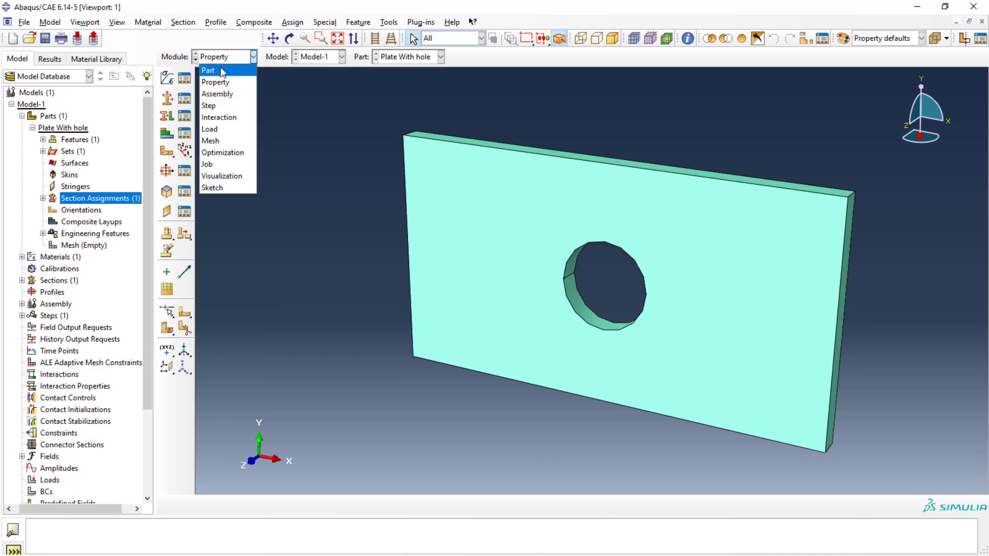
{"action": "left_click", "coordinate": [222, 94]}
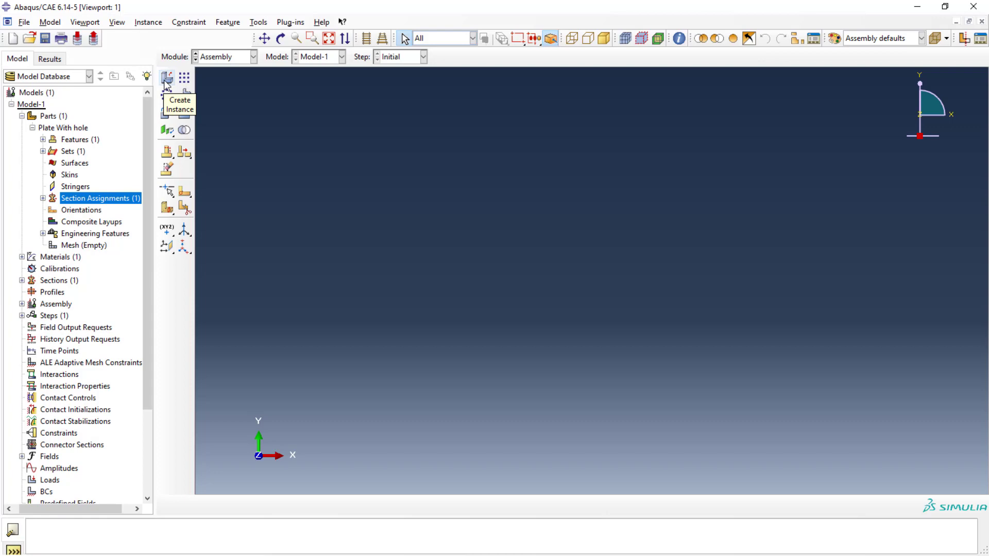
{"action": "left_click", "coordinate": [166, 78]}
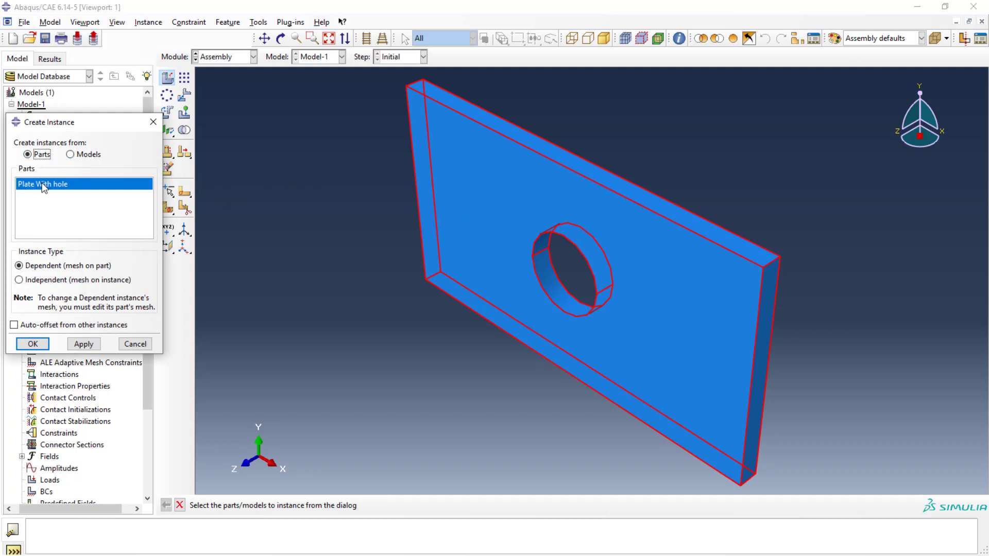
{"action": "left_click", "coordinate": [83, 344]}
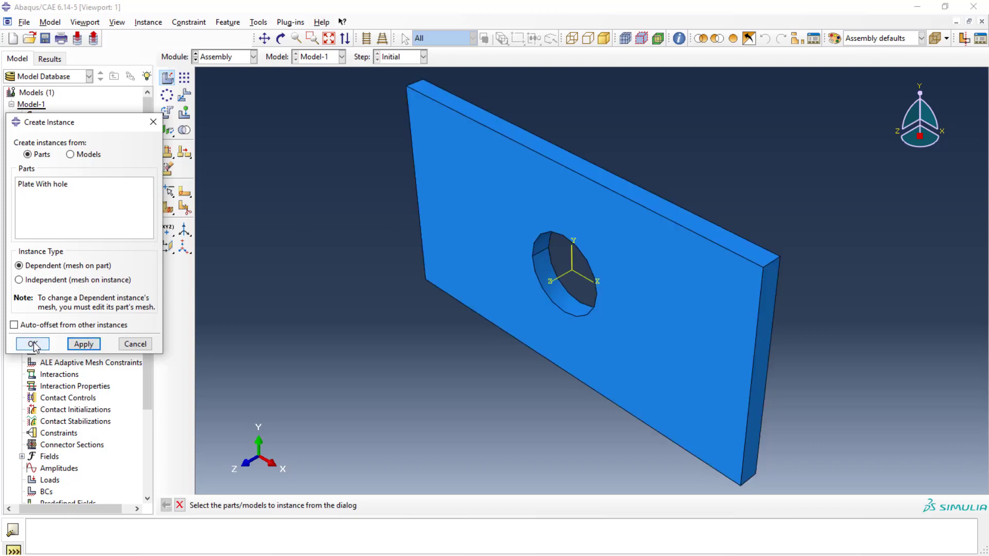
{"action": "left_click", "coordinate": [33, 344]}
{"action": "left_click", "coordinate": [49, 185]}
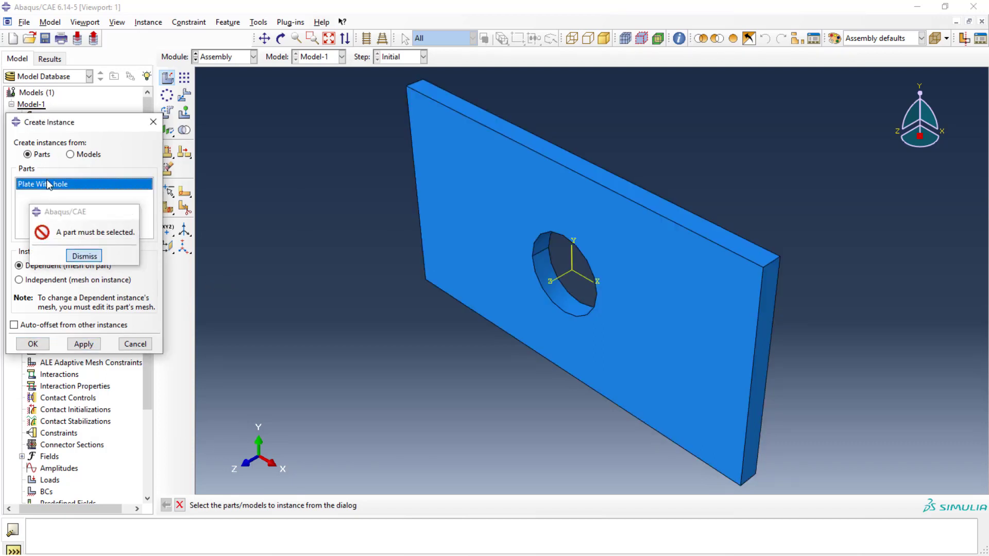
{"action": "left_click", "coordinate": [85, 256]}
{"action": "left_click", "coordinate": [33, 344]}
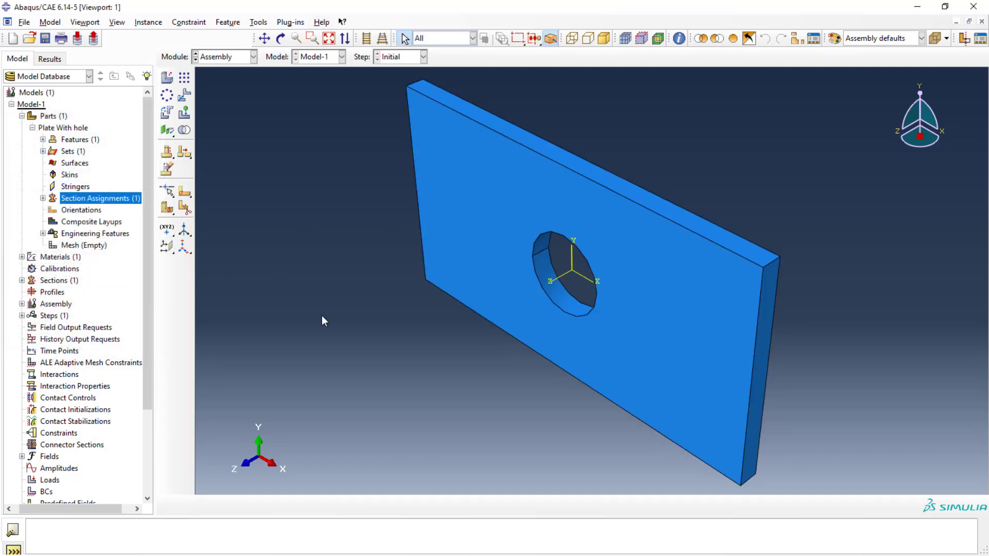
Switch to the Step module and begin creating a new analysis step, Step-1, after Initial.
{"action": "left_click", "coordinate": [253, 57]}
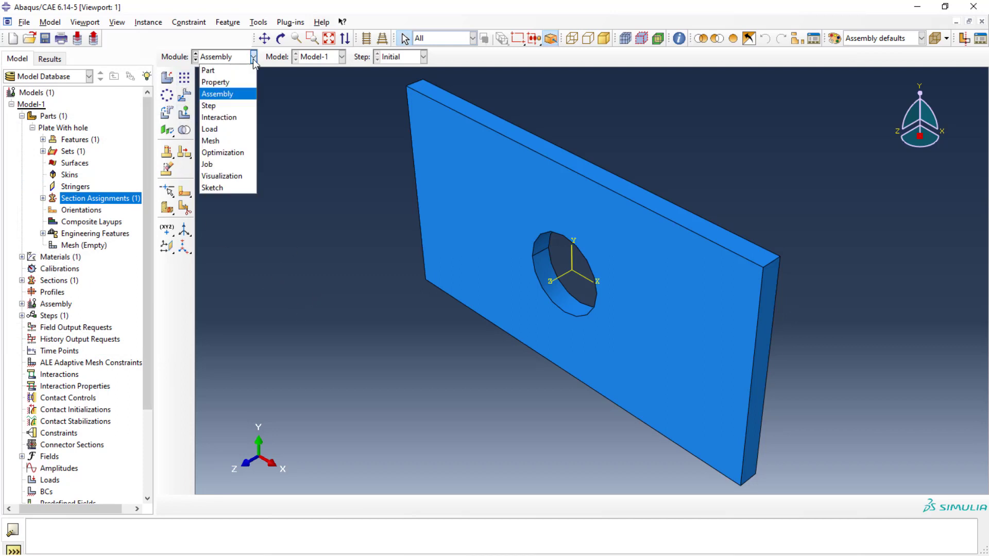
{"action": "left_click", "coordinate": [213, 107]}
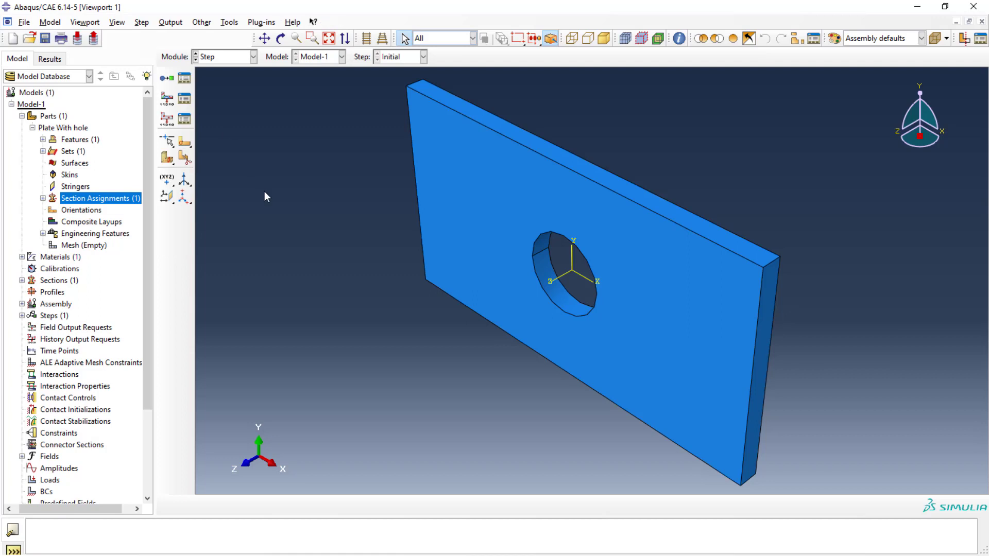
{"action": "left_click", "coordinate": [167, 77]}
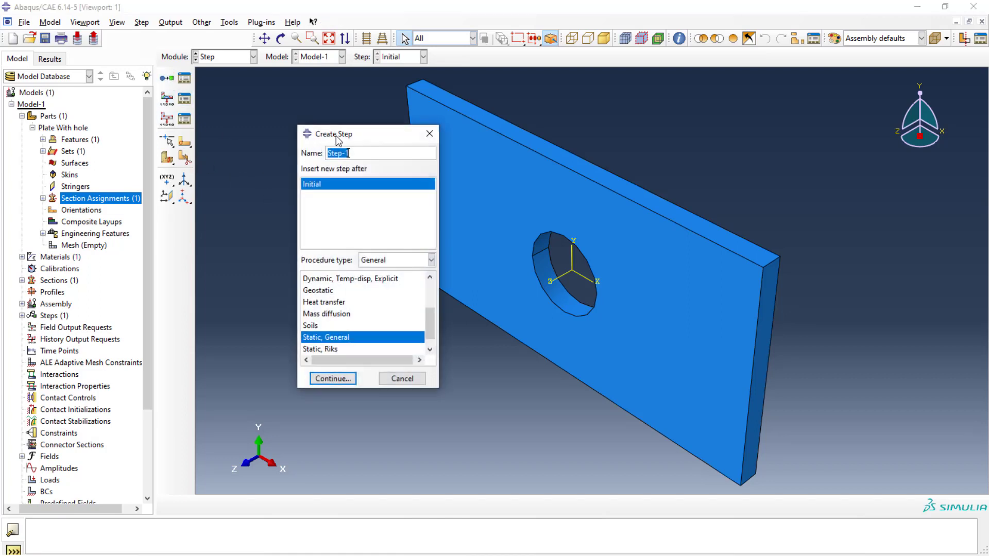
{"action": "left_click_drag", "start_coordinate": [334, 135], "coordinate": [216, 107]}
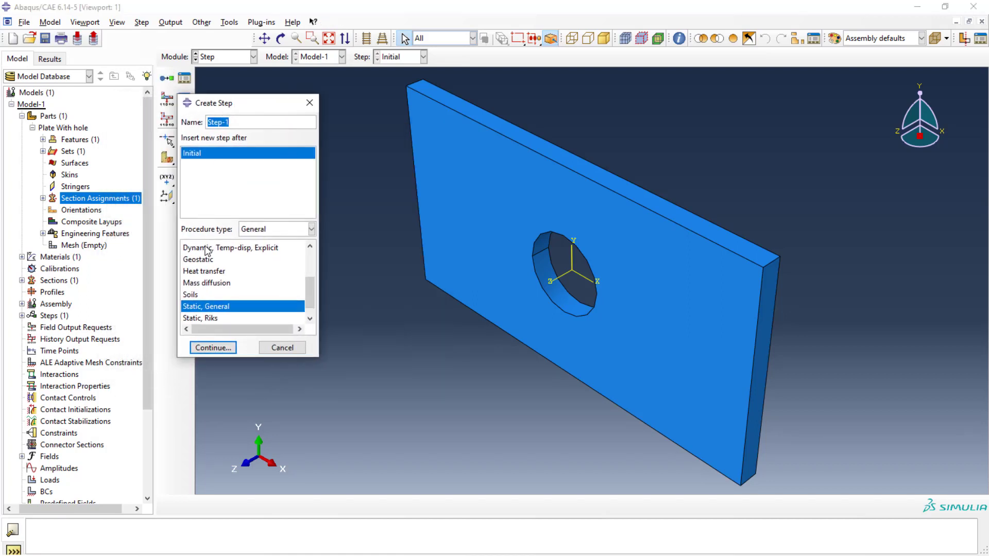
{"action": "left_click", "coordinate": [312, 230]}
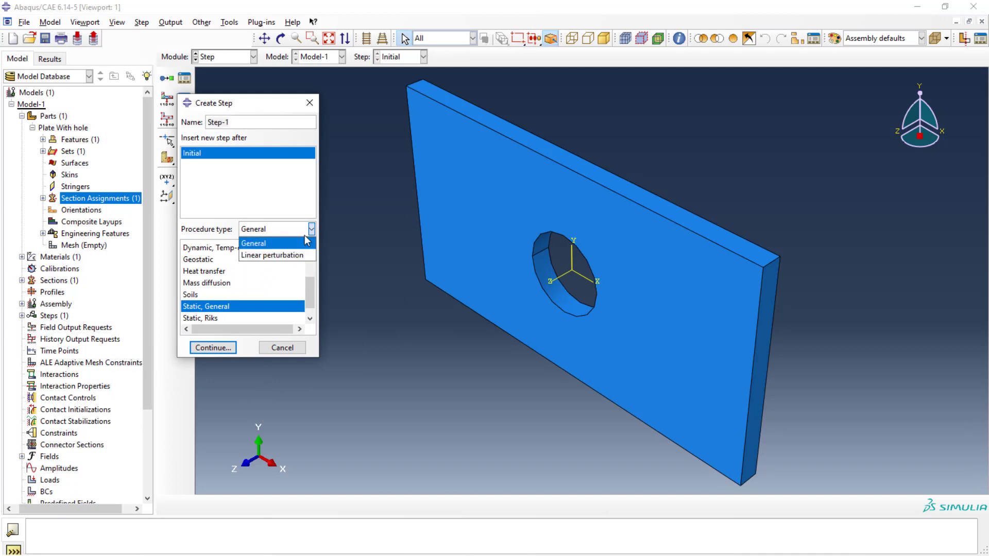
{"action": "left_click", "coordinate": [279, 256]}
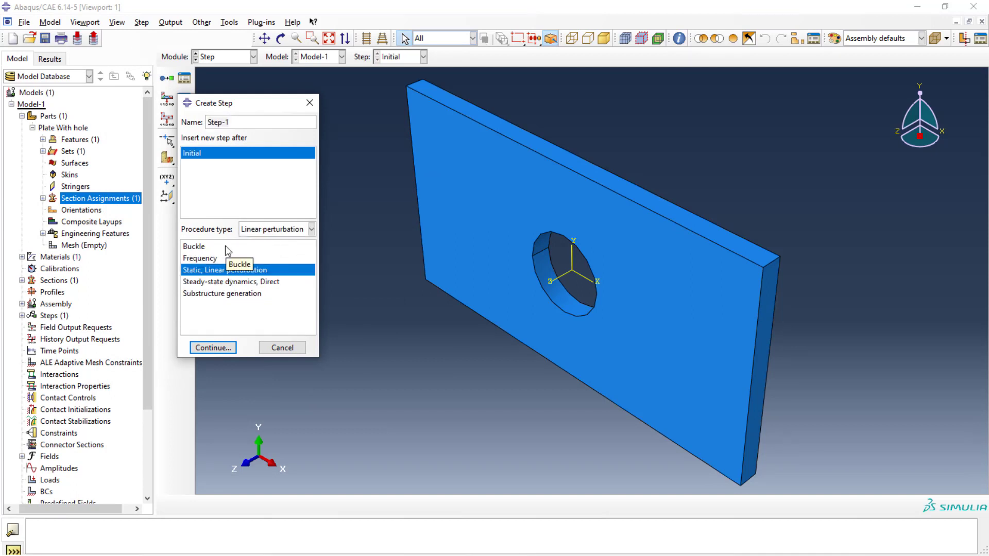
{"action": "left_click", "coordinate": [311, 229]}
{"action": "left_click", "coordinate": [255, 243]}
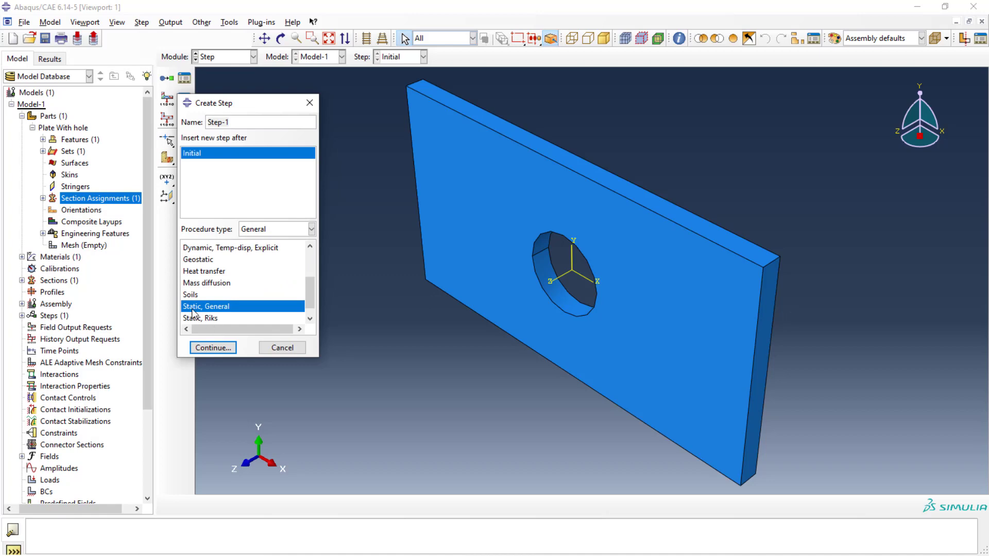
Create Step-1 as a Static, General step, keeping time period 1, Nlgeom off and the default automatic incrementation.
{"action": "scroll", "coordinate": [209, 302], "scroll_direction": "up", "scroll_amount": 2}
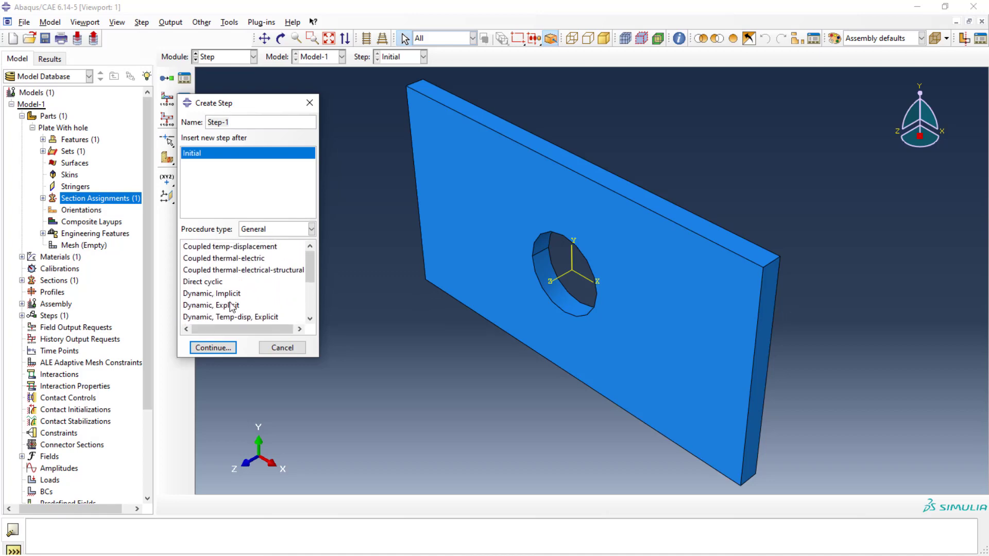
{"action": "scroll", "coordinate": [237, 268], "scroll_direction": "down", "scroll_amount": 3}
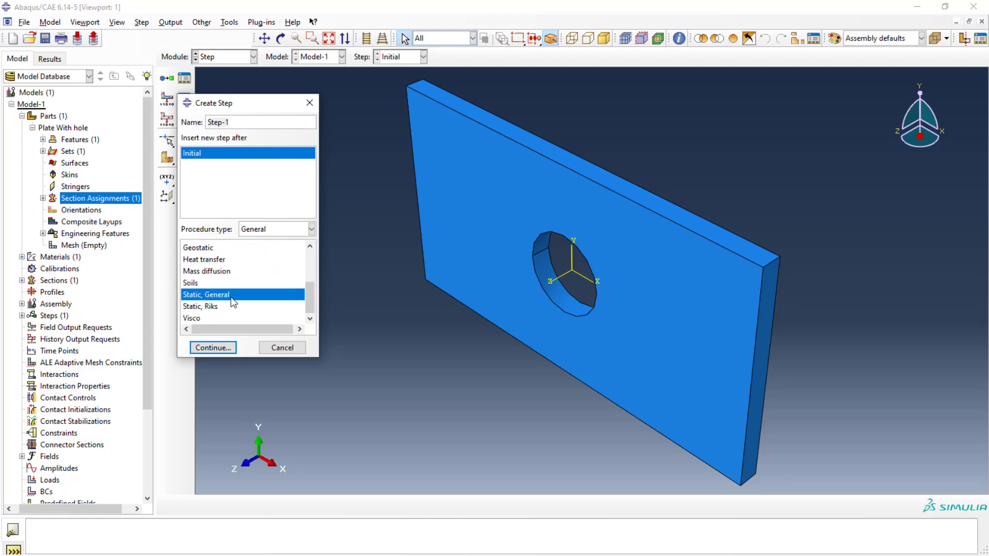
{"action": "left_click", "coordinate": [212, 348]}
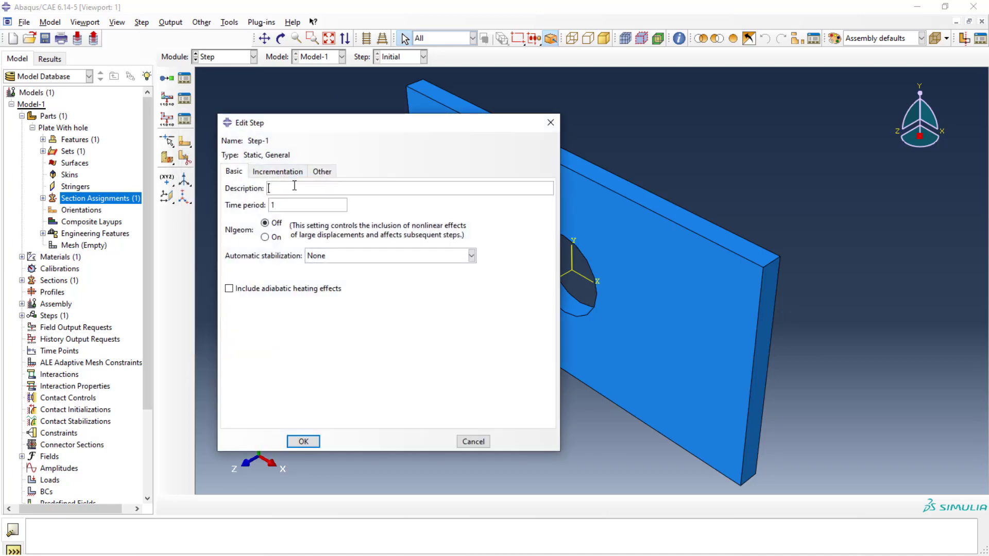
{"action": "left_click", "coordinate": [283, 173]}
{"action": "left_click", "coordinate": [317, 173]}
{"action": "left_click", "coordinate": [238, 174]}
{"action": "left_click", "coordinate": [268, 174]}
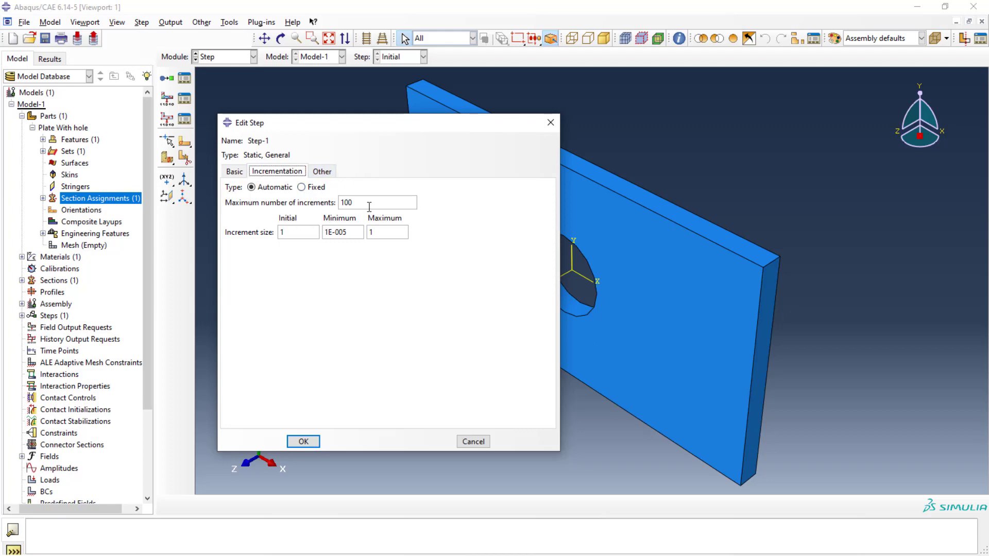
{"action": "left_click", "coordinate": [240, 173]}
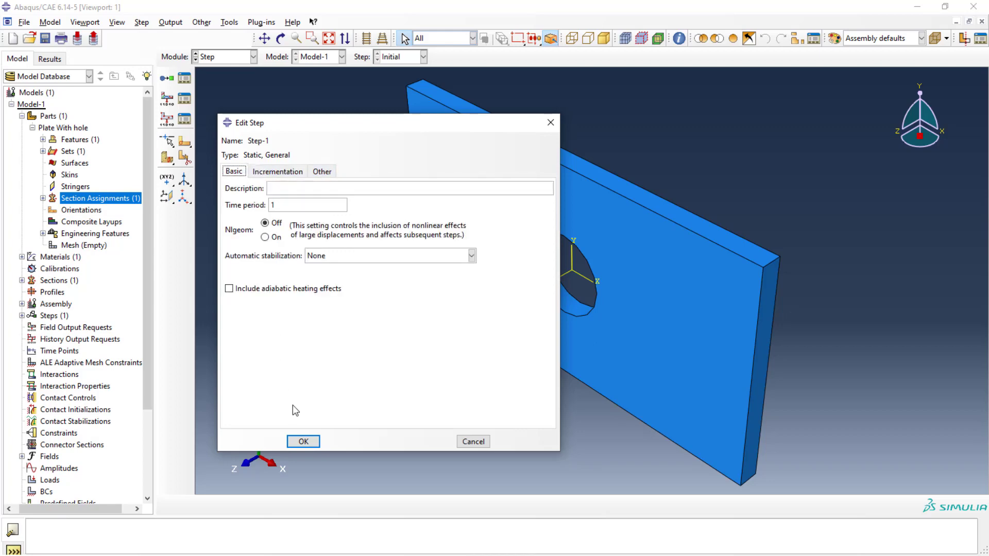
{"action": "left_click", "coordinate": [302, 441]}
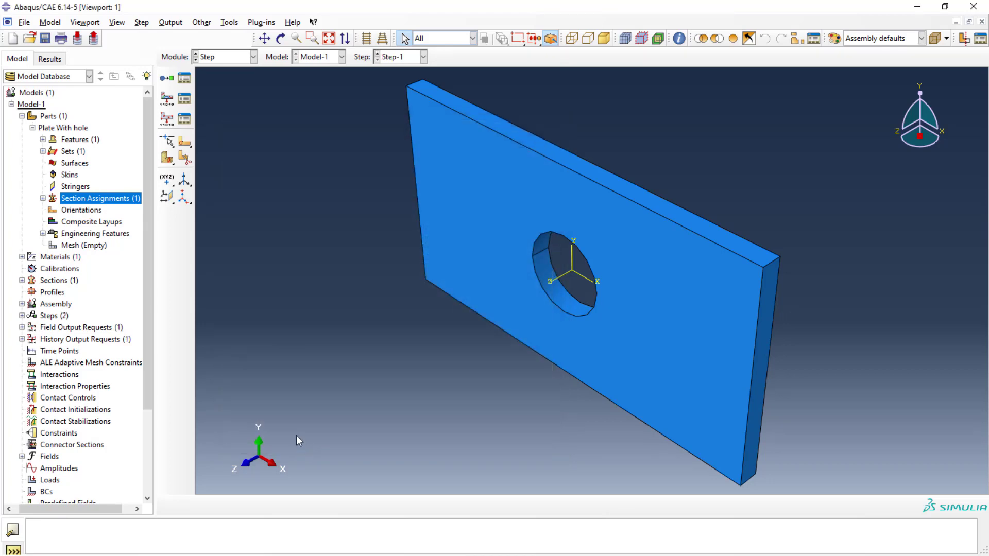
Switch to the Interaction module and create a reference point at 105,0,0 on the plate's end face.
{"action": "left_click", "coordinate": [252, 57]}
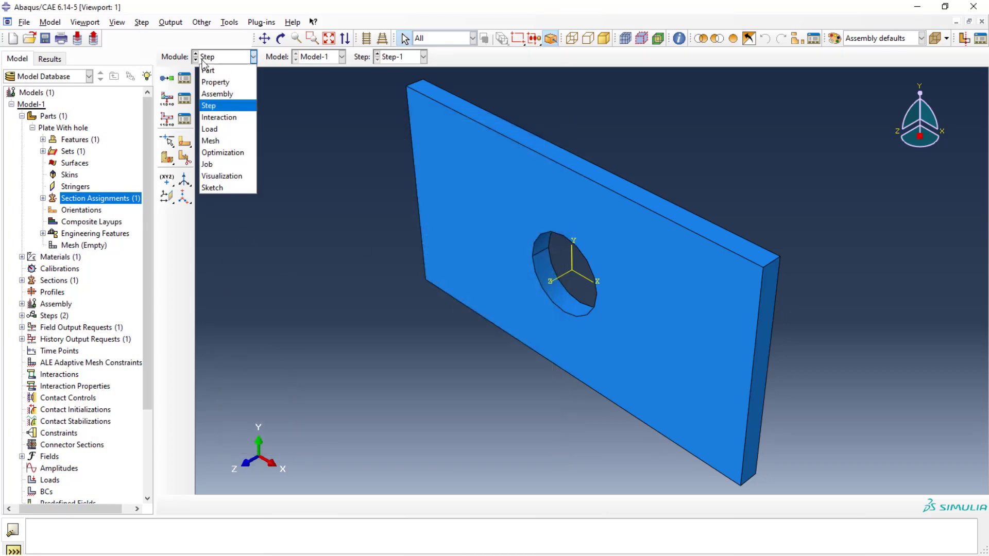
{"action": "left_click", "coordinate": [217, 118]}
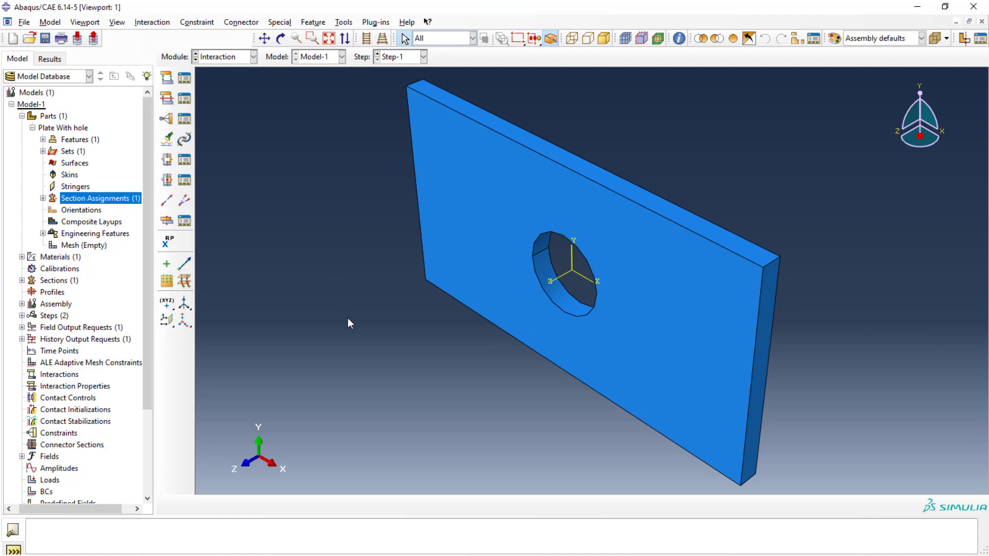
{"action": "scroll", "coordinate": [348, 318], "scroll_direction": "up", "scroll_amount": 1}
{"action": "left_click", "coordinate": [169, 250]}
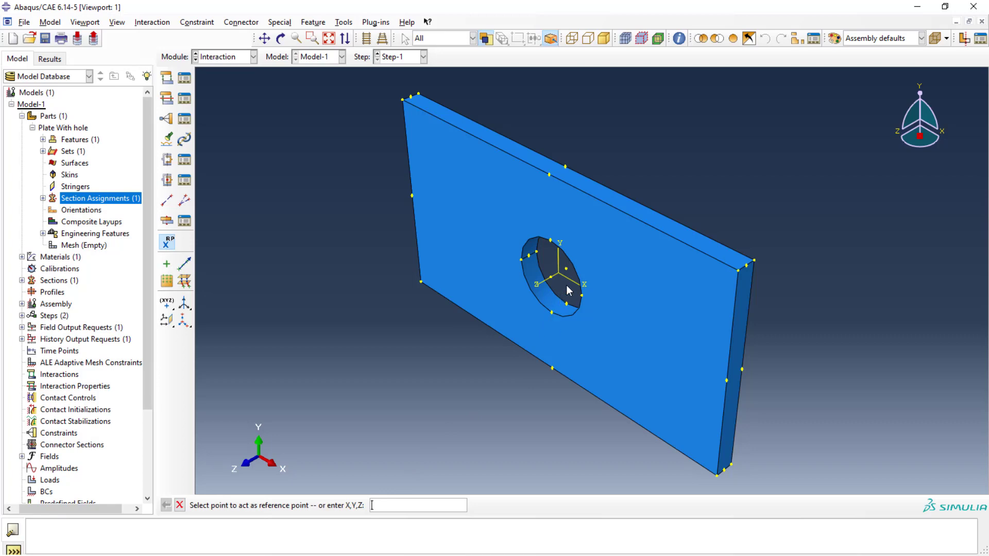
{"action": "left_click_drag", "start_coordinate": [568, 290], "coordinate": [507, 312], "text": "ctrl+alt"}
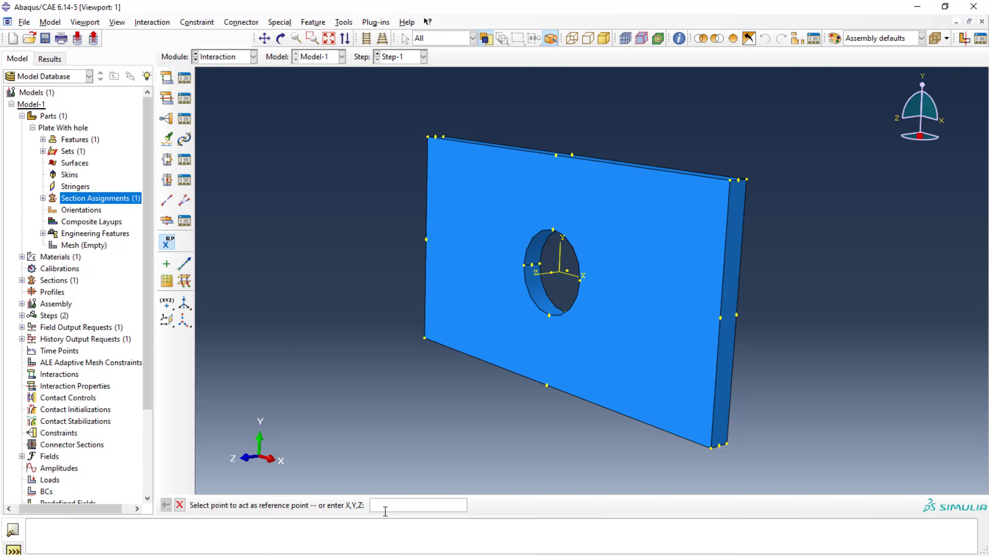
{"action": "type", "text": "105,0,0"}
{"action": "key", "text": "Return"}
Start a Rigid body constraint, Constraint-1, and choose RP-1 on the plate's end face as its reference point.
{"action": "left_click_drag", "start_coordinate": [427, 425], "coordinate": [384, 413], "text": "ctrl+alt"}
{"action": "left_click_drag", "start_coordinate": [549, 276], "coordinate": [528, 323], "text": "ctrl+alt"}
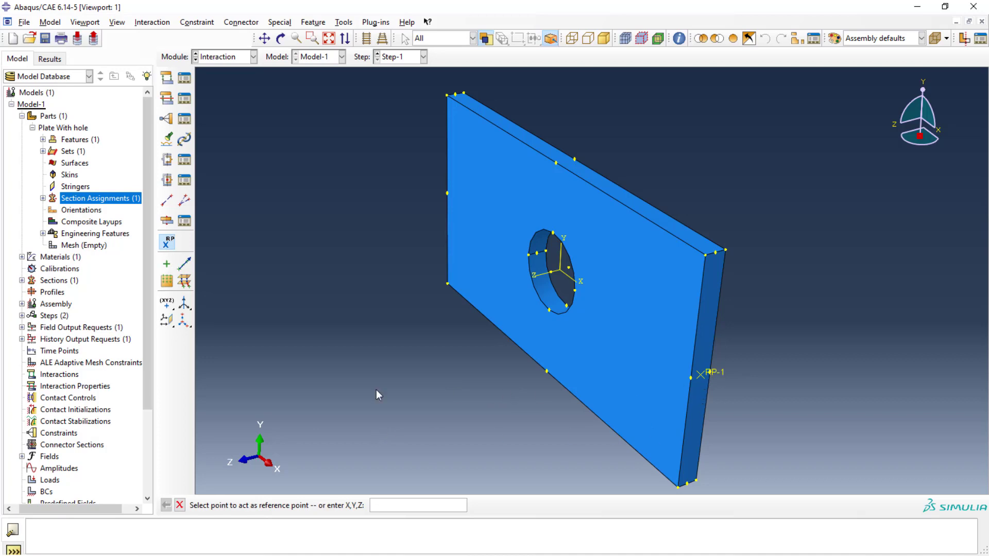
{"action": "left_click", "coordinate": [166, 119]}
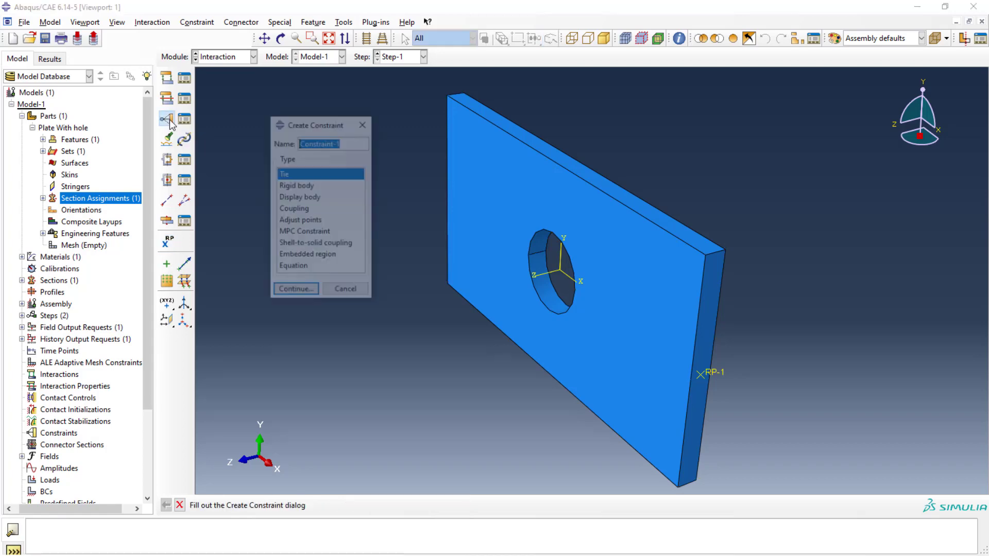
{"action": "left_click", "coordinate": [296, 185]}
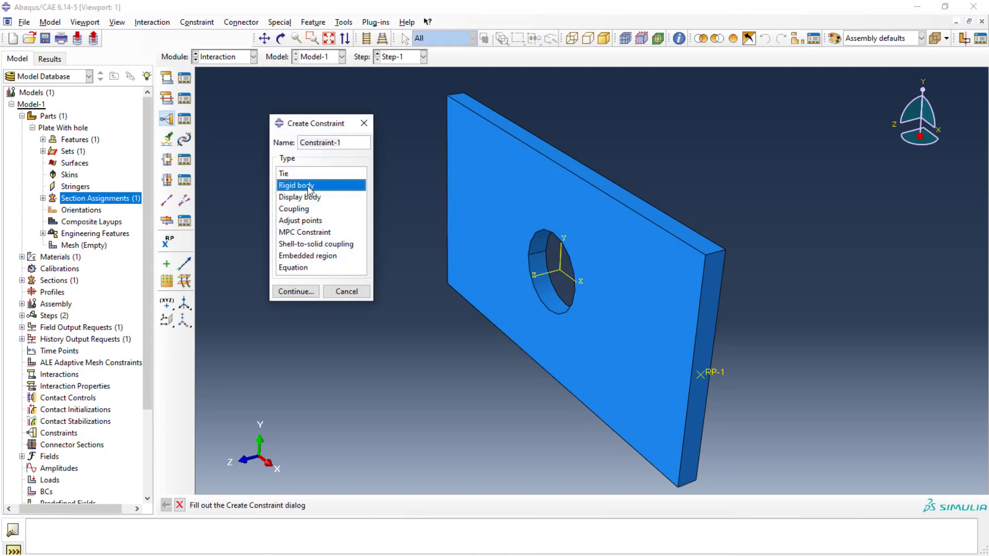
{"action": "left_click", "coordinate": [297, 291]}
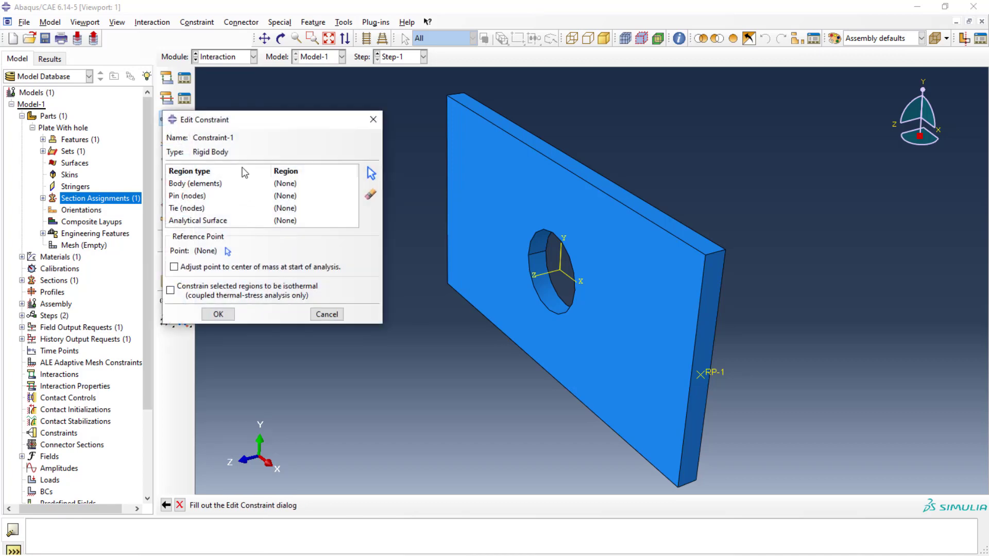
{"action": "left_click_drag", "start_coordinate": [244, 126], "coordinate": [215, 176]}
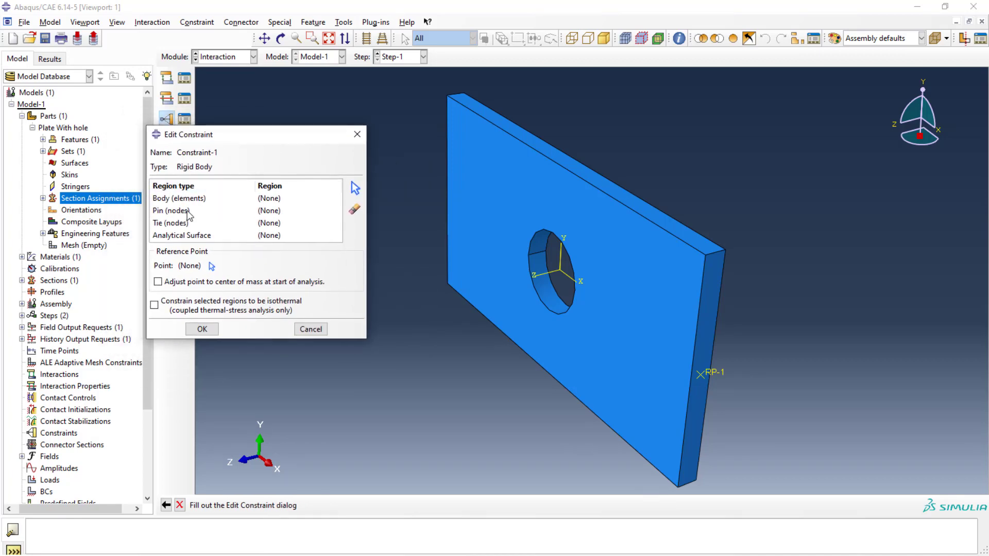
{"action": "left_click", "coordinate": [191, 211]}
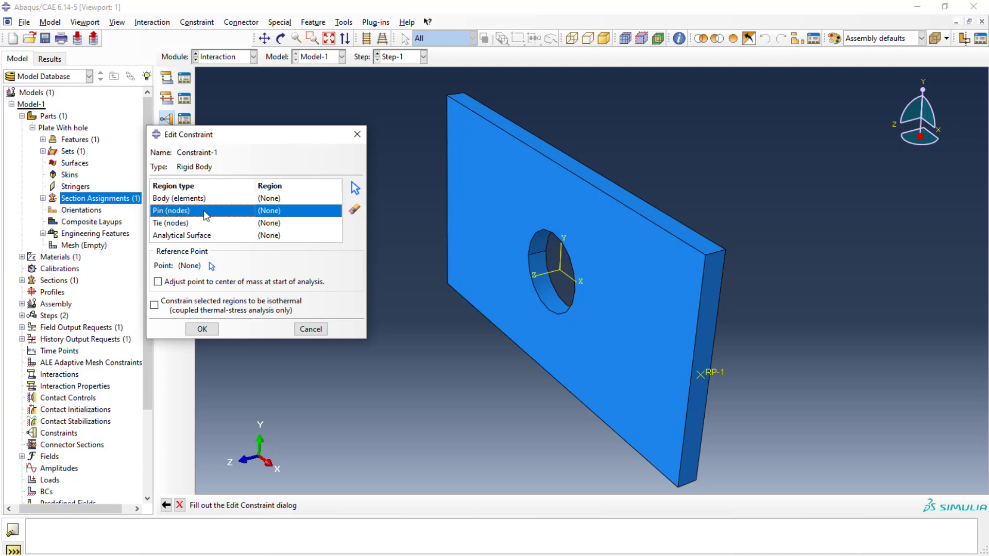
{"action": "left_click", "coordinate": [212, 266]}
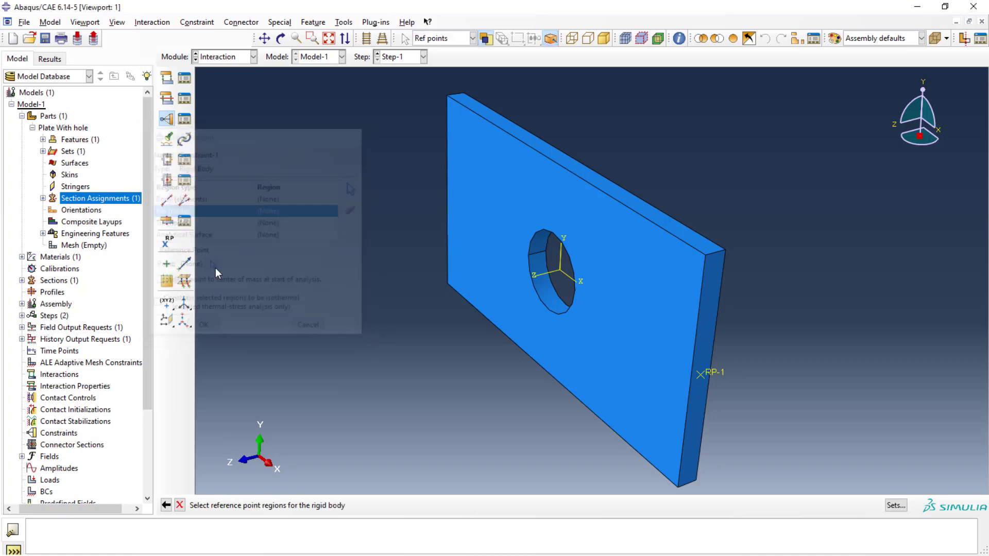
{"action": "left_click", "coordinate": [717, 375]}
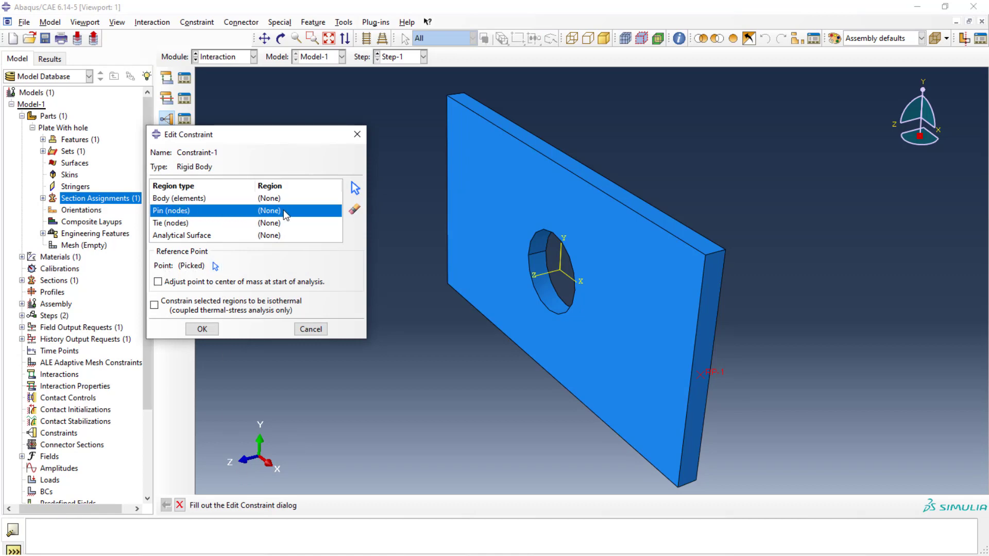
Assign the plate's end face around RP-1 as the Pin (nodes) region, using set p_Set-1, and accept the rigid body constraint.
{"action": "left_click", "coordinate": [355, 190]}
{"action": "left_click", "coordinate": [709, 280]}
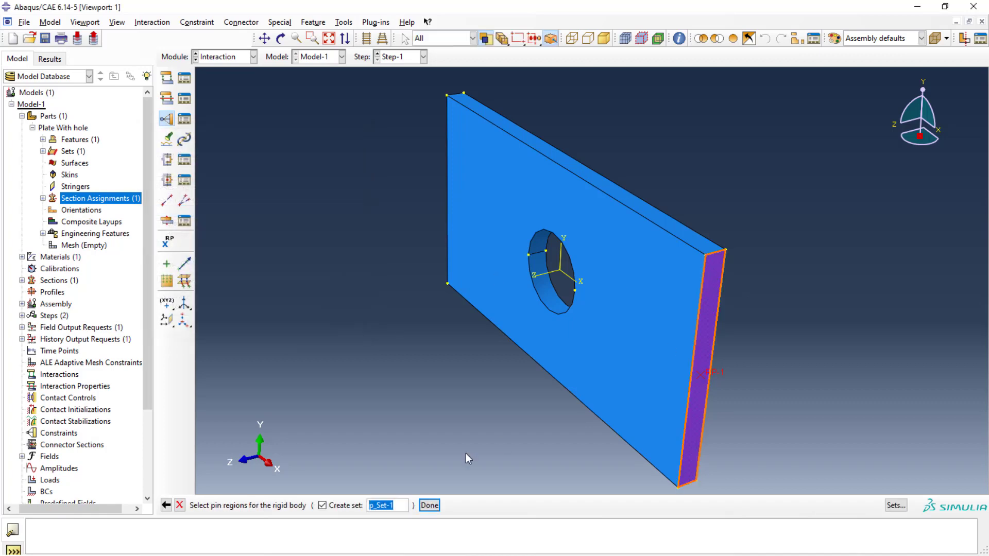
{"action": "left_click", "coordinate": [430, 506]}
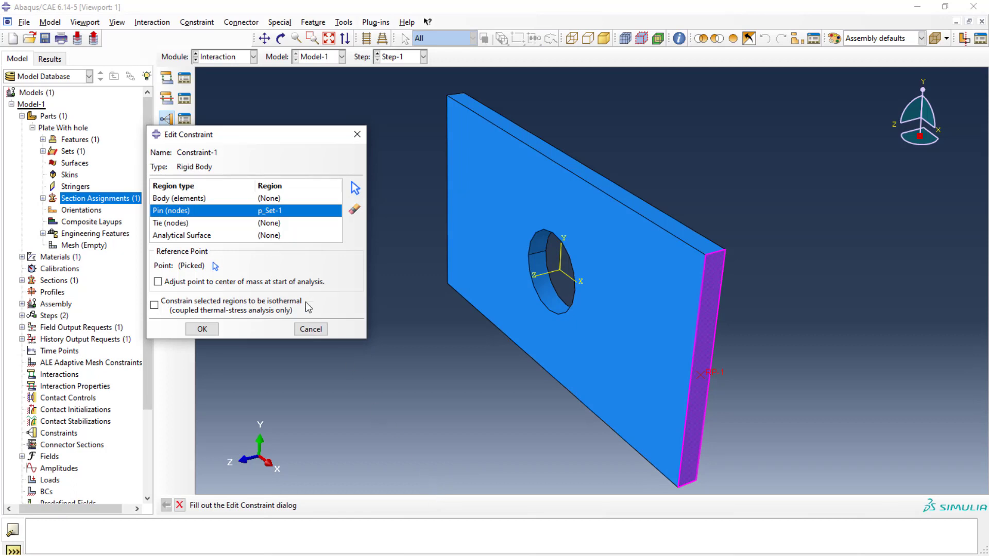
{"action": "left_click", "coordinate": [202, 329]}
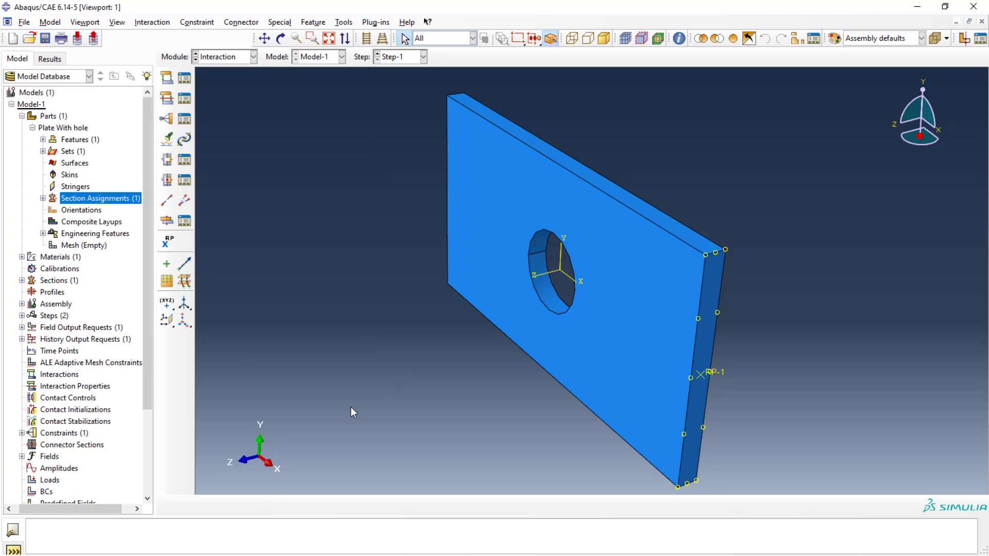
In the Load module, define concentrated force Load-1 at RP-1 in Step-1 with CF1 10000, CF2 0 and CF3 0.
{"action": "left_click", "coordinate": [254, 57]}
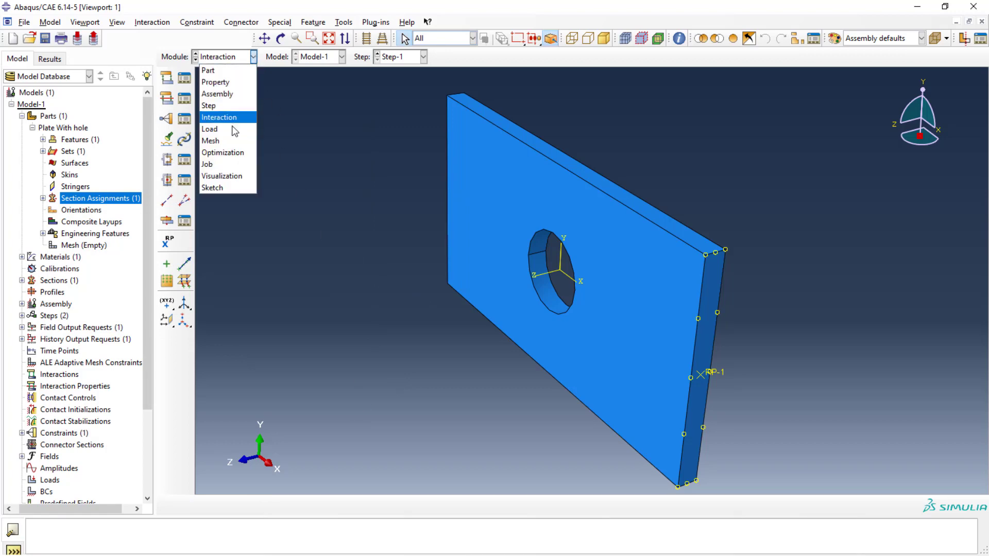
{"action": "left_click", "coordinate": [232, 129]}
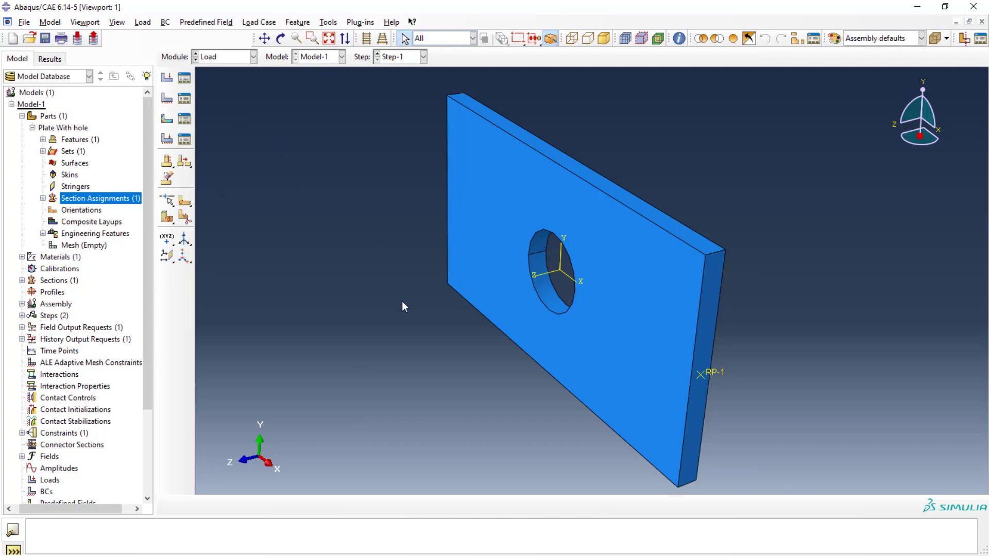
{"action": "left_click", "coordinate": [166, 77]}
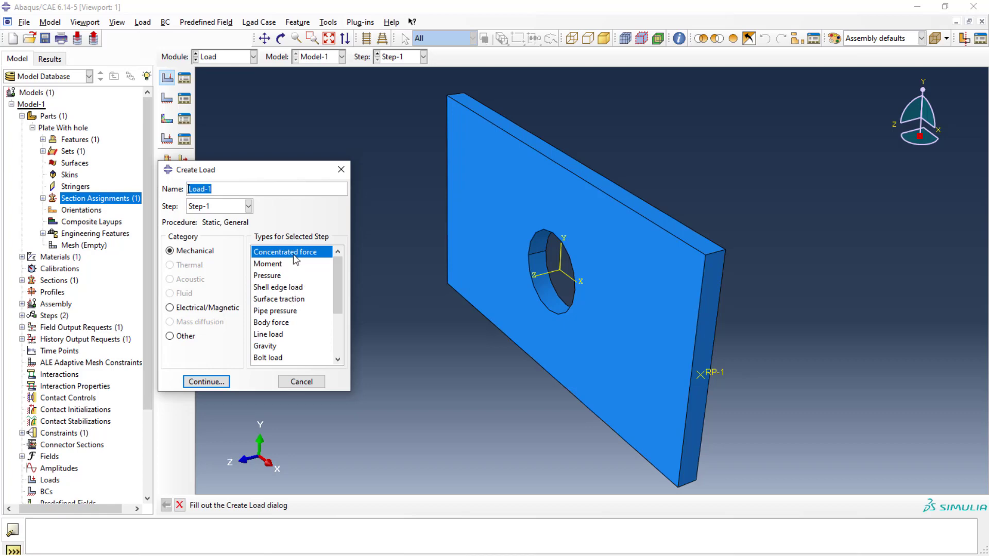
{"action": "left_click", "coordinate": [205, 381]}
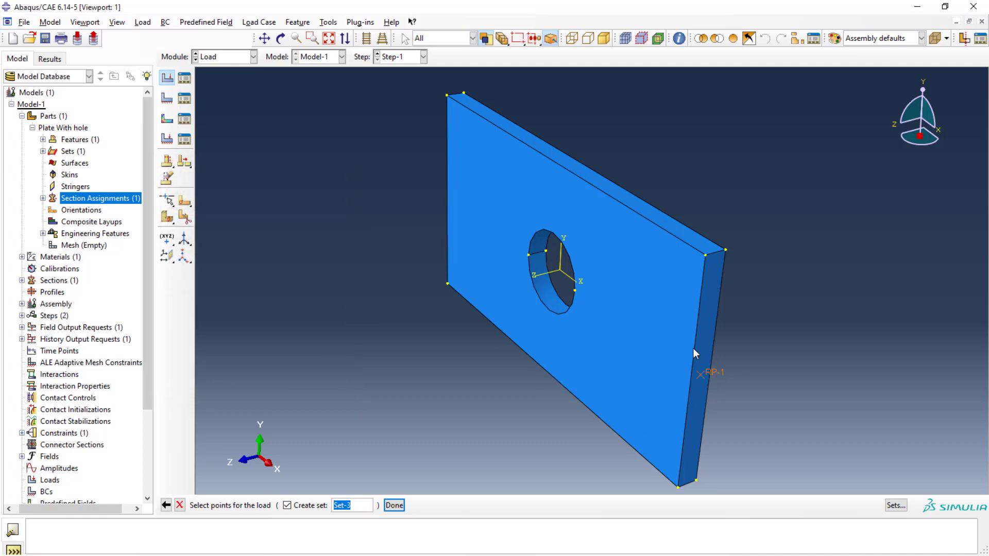
{"action": "left_click", "coordinate": [394, 506]}
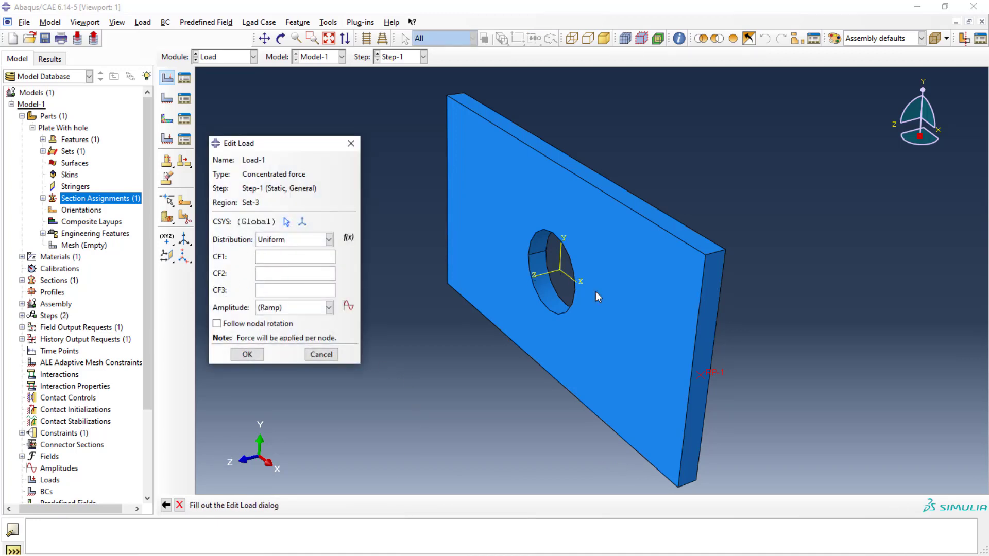
{"action": "type", "text": "10000"}
{"action": "left_click_drag", "start_coordinate": [287, 146], "coordinate": [321, 129]}
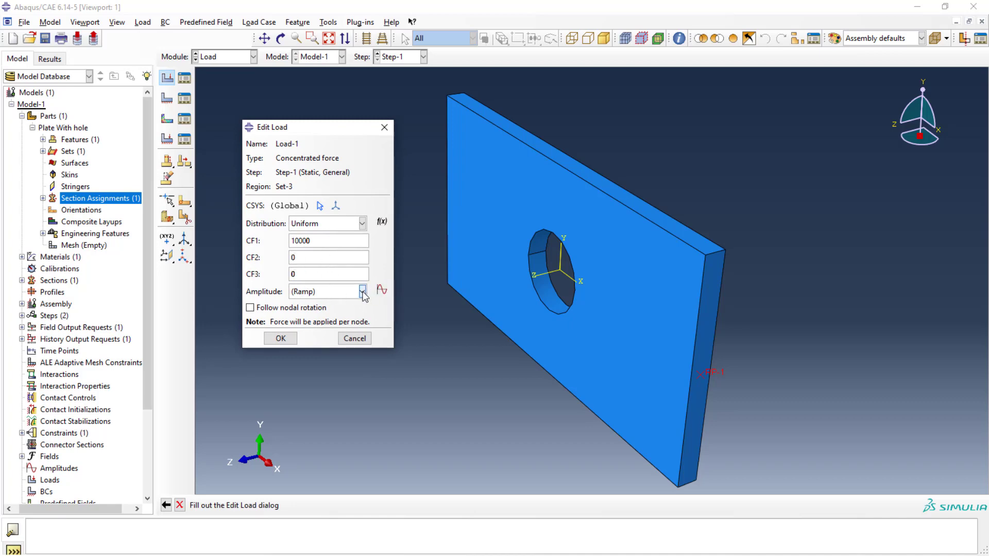
Create a tabular amplitude with time/amplitude pairs 0, 0 and 1, 1, and accept the concentrated force load.
{"action": "left_click", "coordinate": [381, 291]}
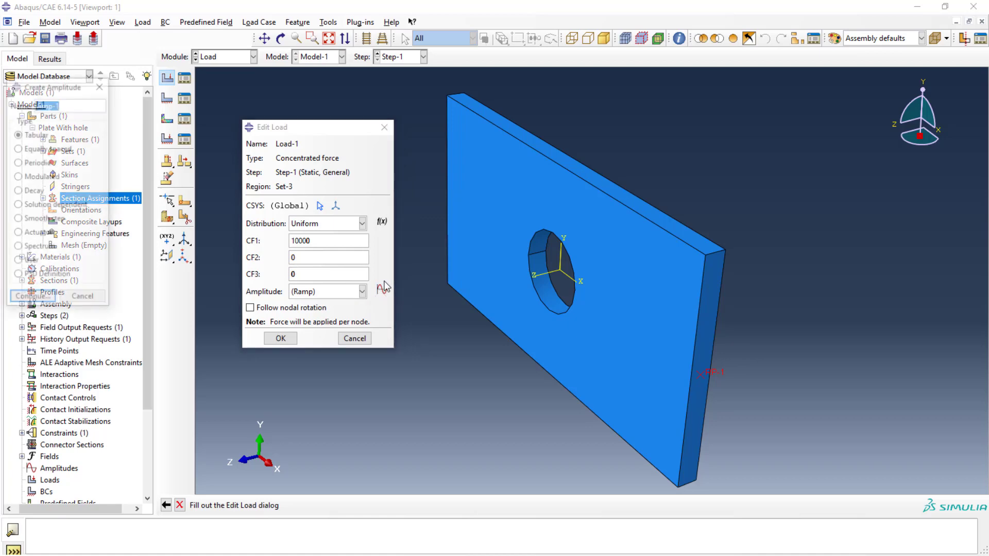
{"action": "left_click", "coordinate": [26, 302]}
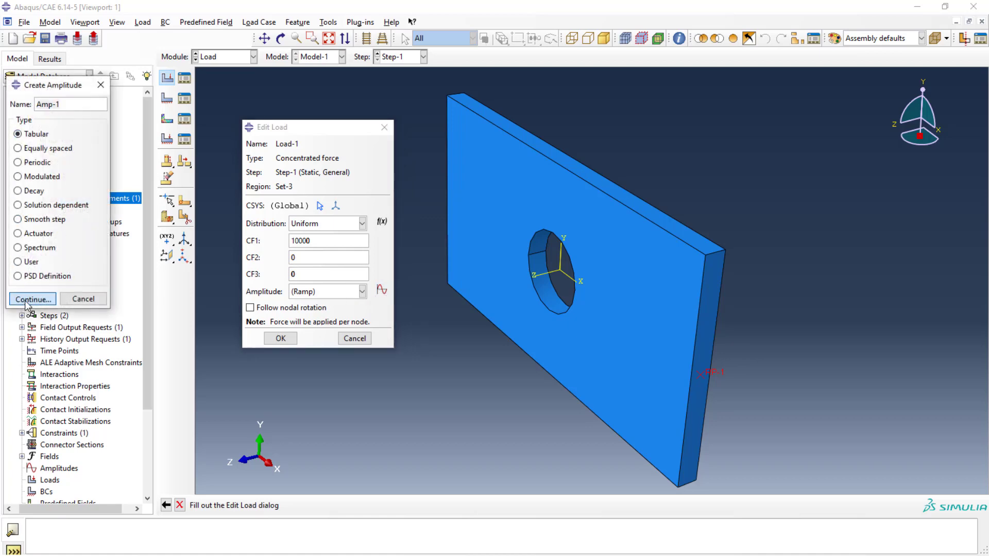
{"action": "left_click", "coordinate": [52, 232]}
{"action": "type", "text": "0"}
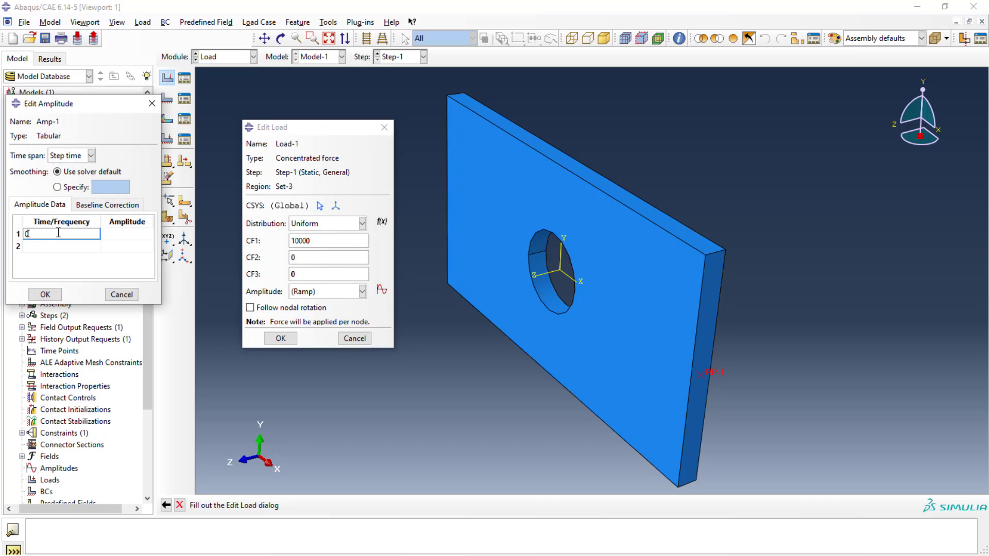
{"action": "key", "text": "Tab"}
{"action": "type", "text": "0"}
{"action": "left_click", "coordinate": [50, 247]}
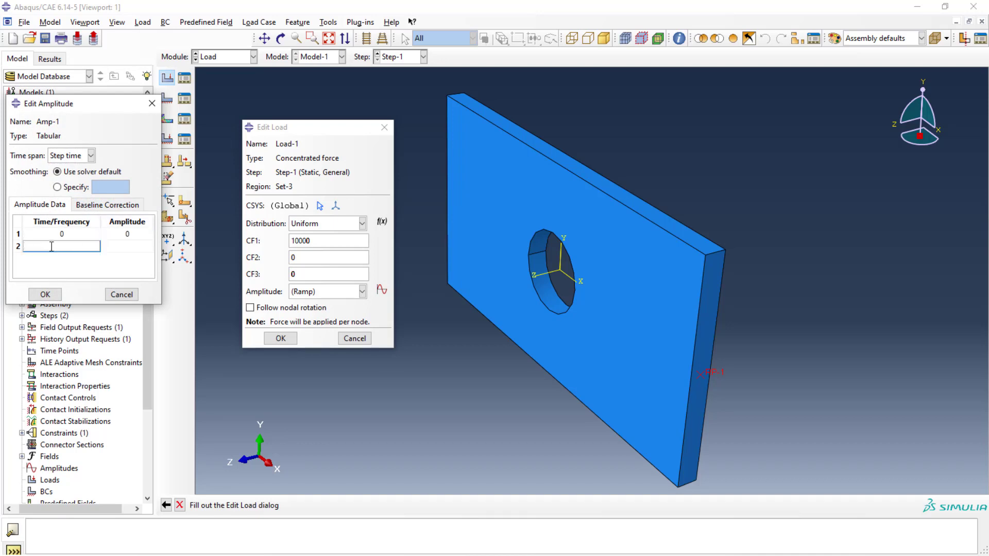
{"action": "type", "text": "1"}
{"action": "left_click", "coordinate": [114, 249]}
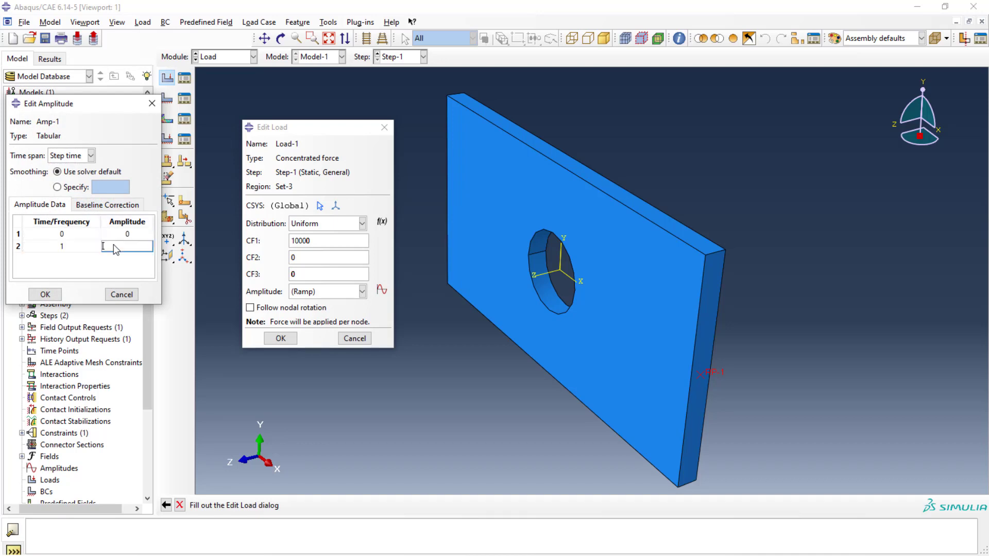
{"action": "type", "text": "1"}
{"action": "left_click", "coordinate": [46, 294]}
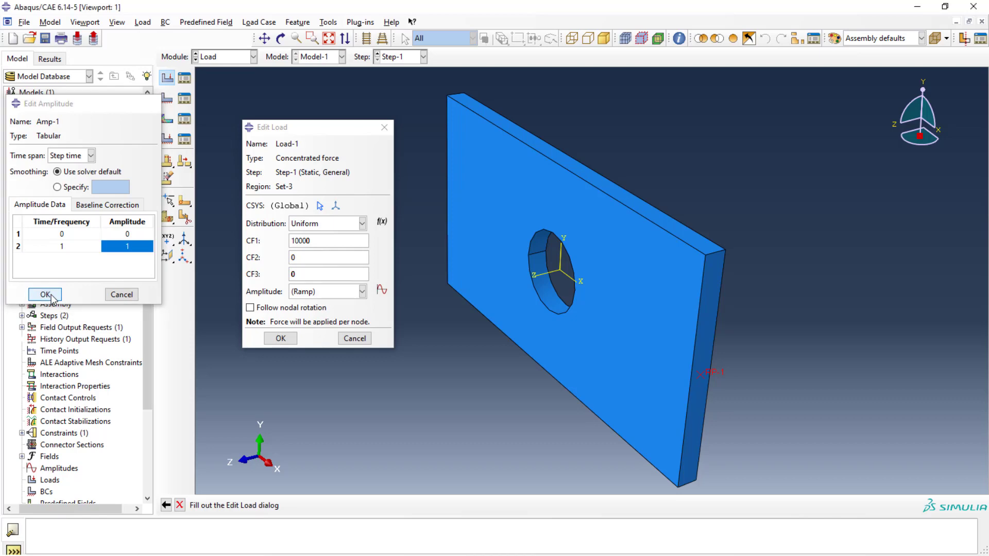
{"action": "left_click", "coordinate": [281, 339]}
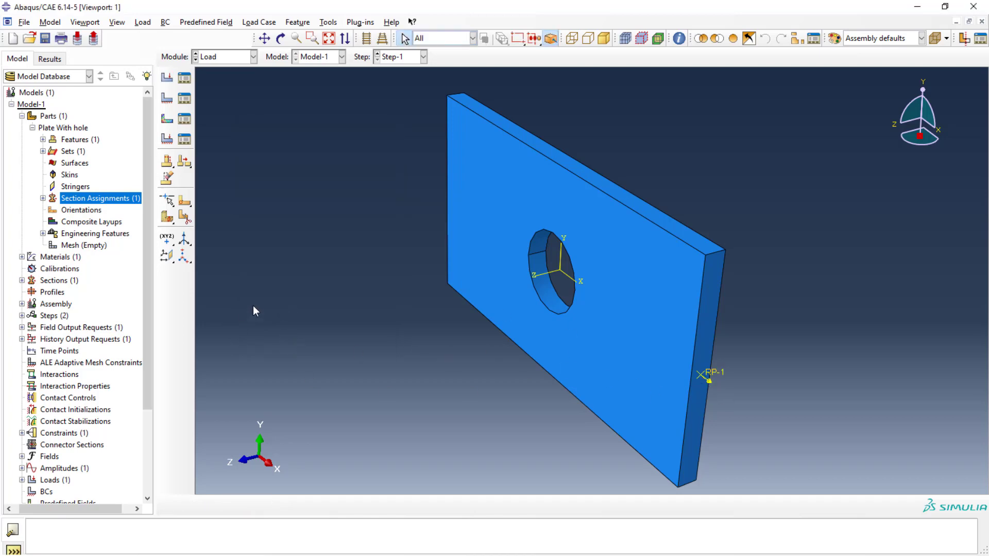
Create a Symmetry/Antisymmetry/Encastre boundary condition in Step-1 on the end face opposite RP-1 and set it to ENCASTRE.
{"action": "left_click", "coordinate": [167, 97]}
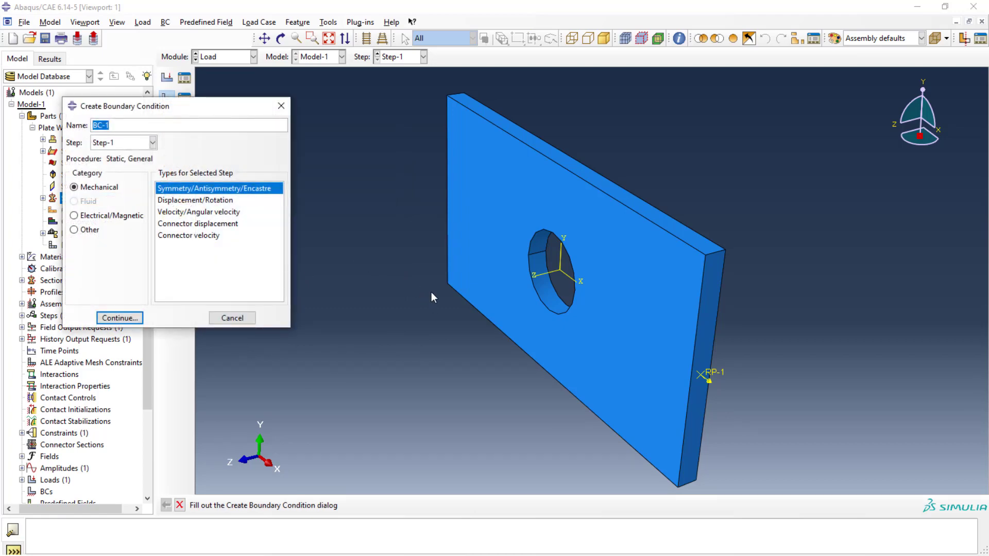
{"action": "left_click_drag", "start_coordinate": [562, 269], "coordinate": [829, 320], "text": "ctrl+alt"}
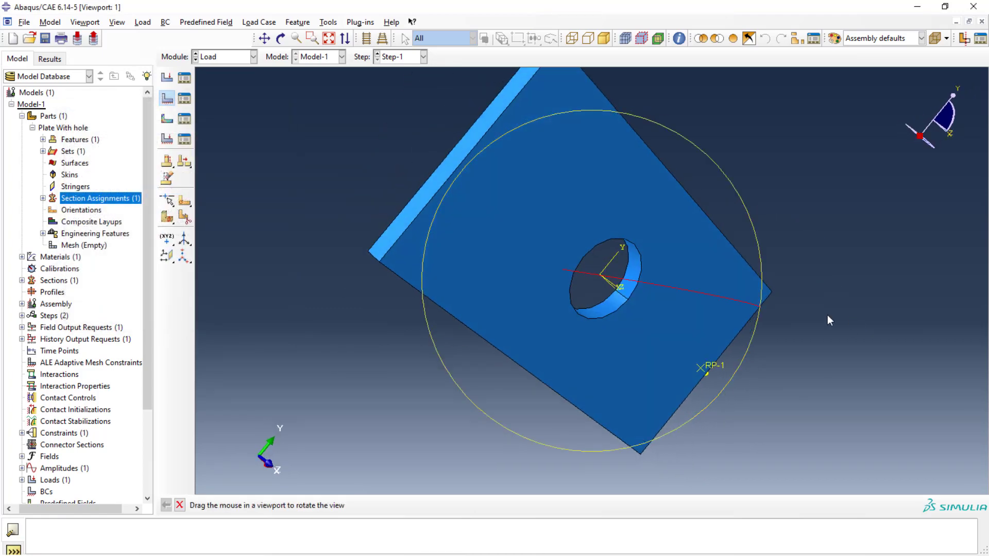
{"action": "left_click_drag", "start_coordinate": [385, 172], "coordinate": [415, 332], "text": "ctrl+alt"}
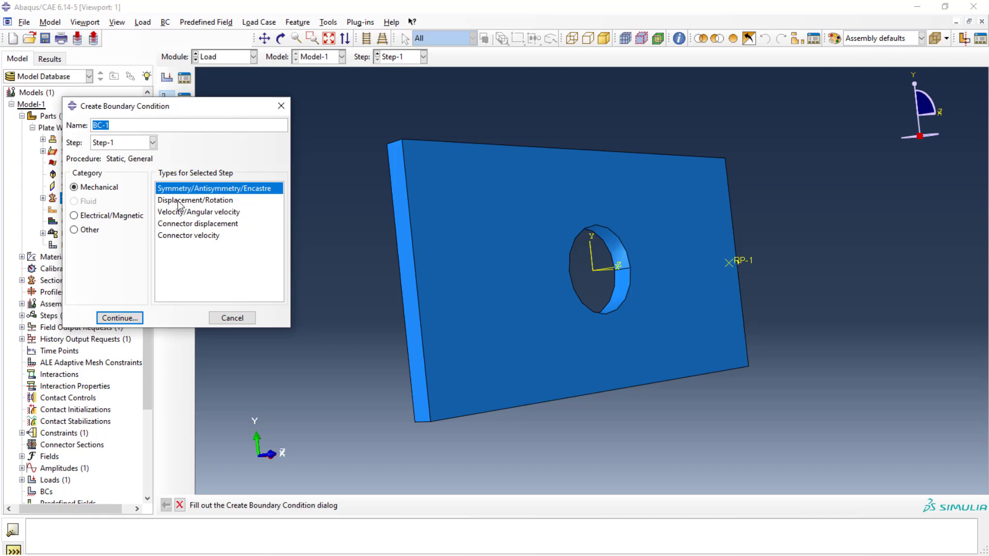
{"action": "left_click", "coordinate": [106, 319]}
{"action": "left_click", "coordinate": [404, 240]}
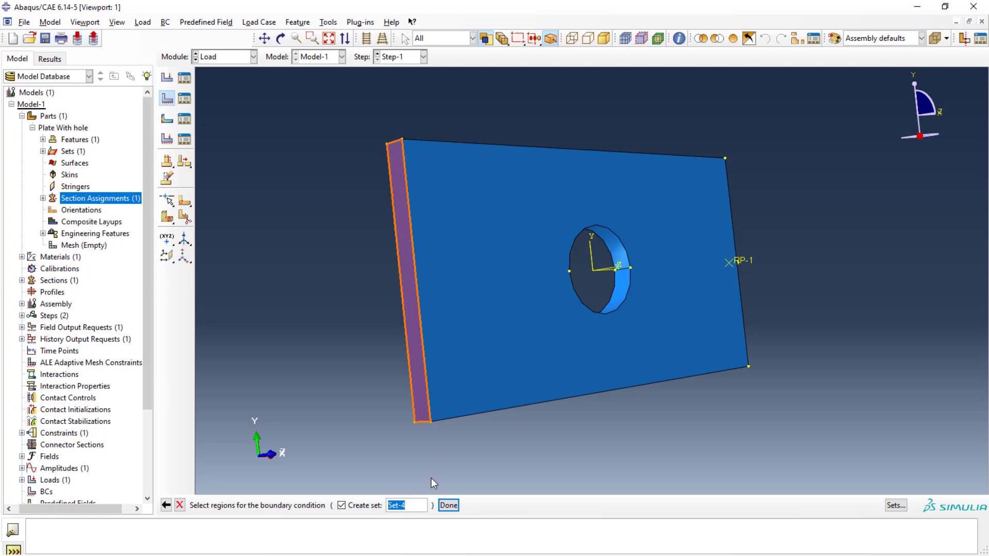
{"action": "left_click", "coordinate": [449, 505]}
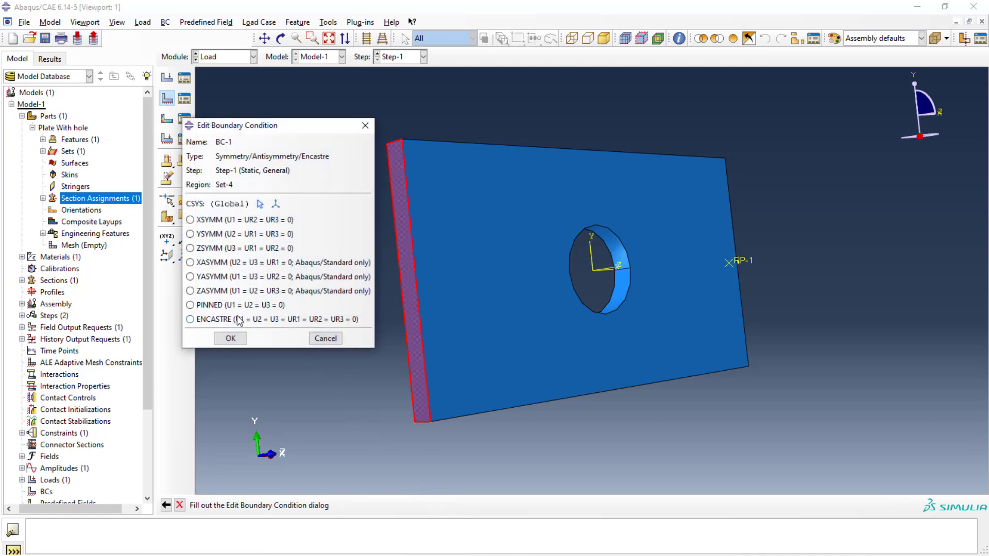
{"action": "left_click", "coordinate": [283, 320]}
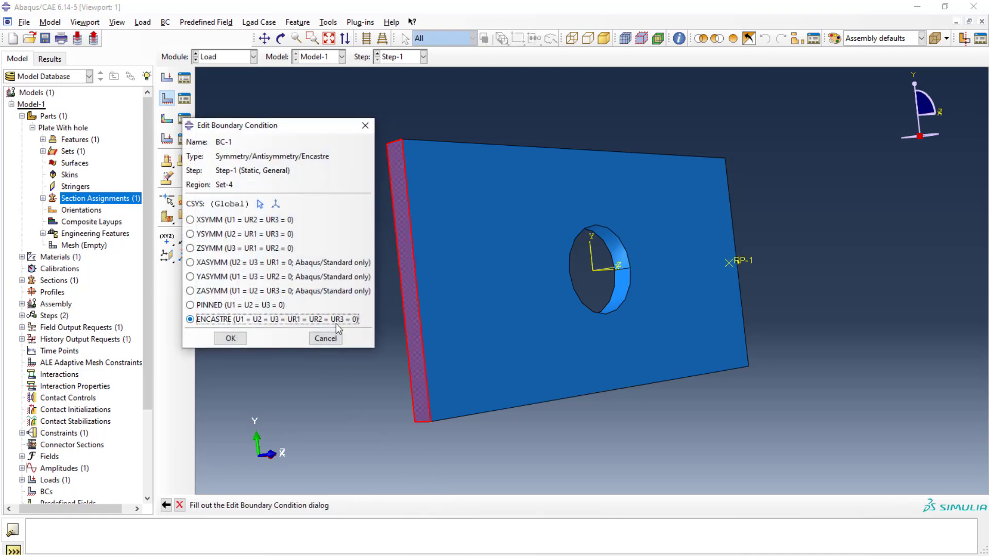
{"action": "left_click", "coordinate": [223, 341]}
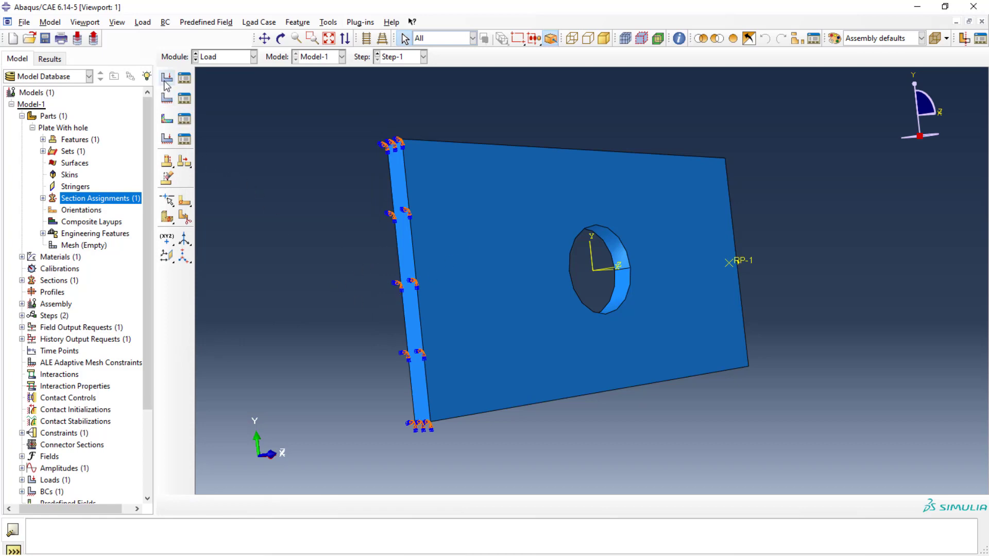
{"action": "left_click", "coordinate": [167, 98]}
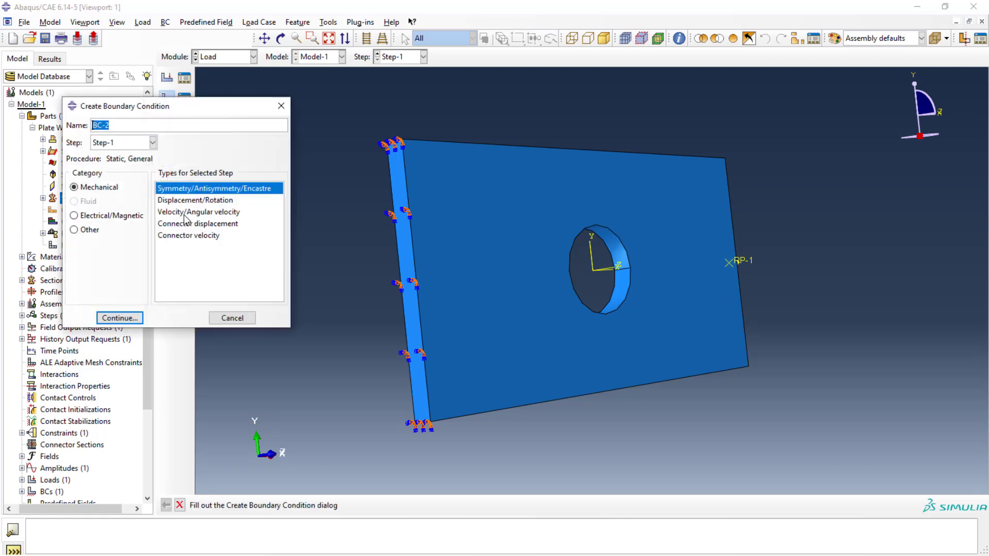
{"action": "left_click", "coordinate": [185, 201]}
{"action": "left_click", "coordinate": [120, 316]}
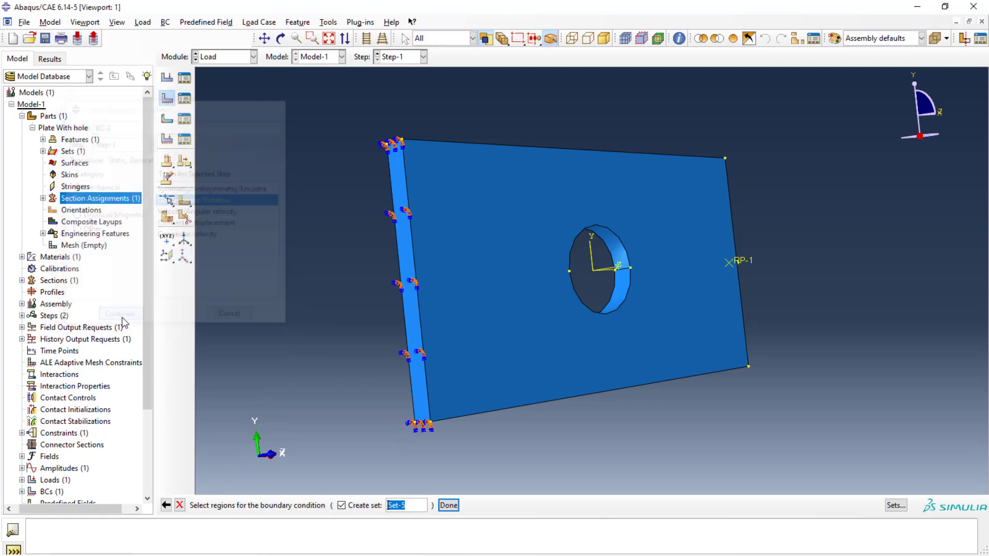
{"action": "left_click", "coordinate": [410, 265]}
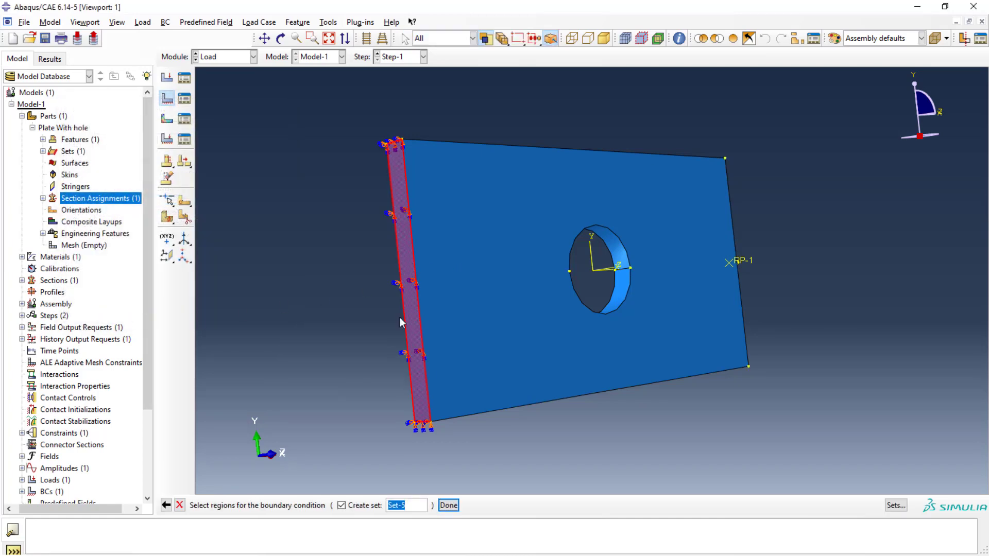
{"action": "left_click", "coordinate": [448, 505]}
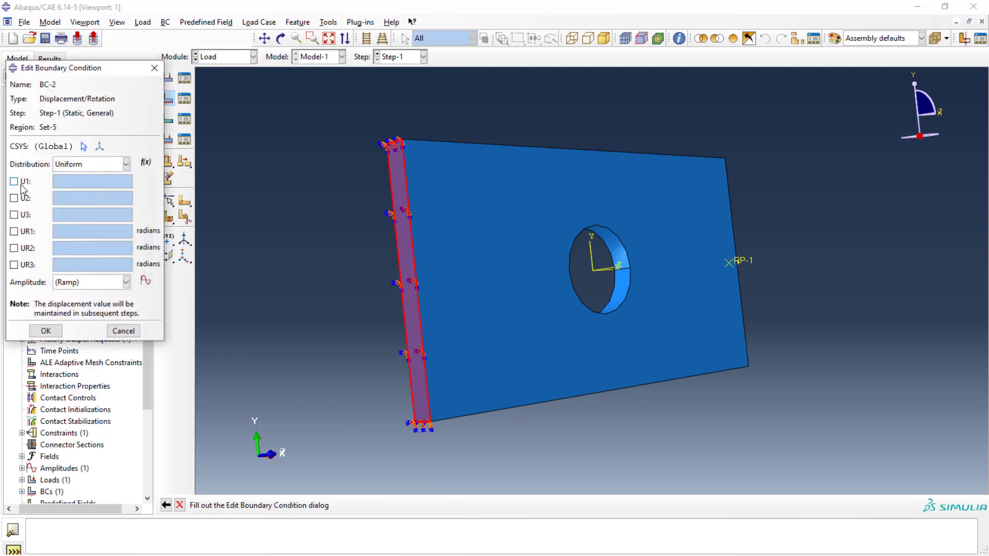
{"action": "left_click", "coordinate": [15, 181]}
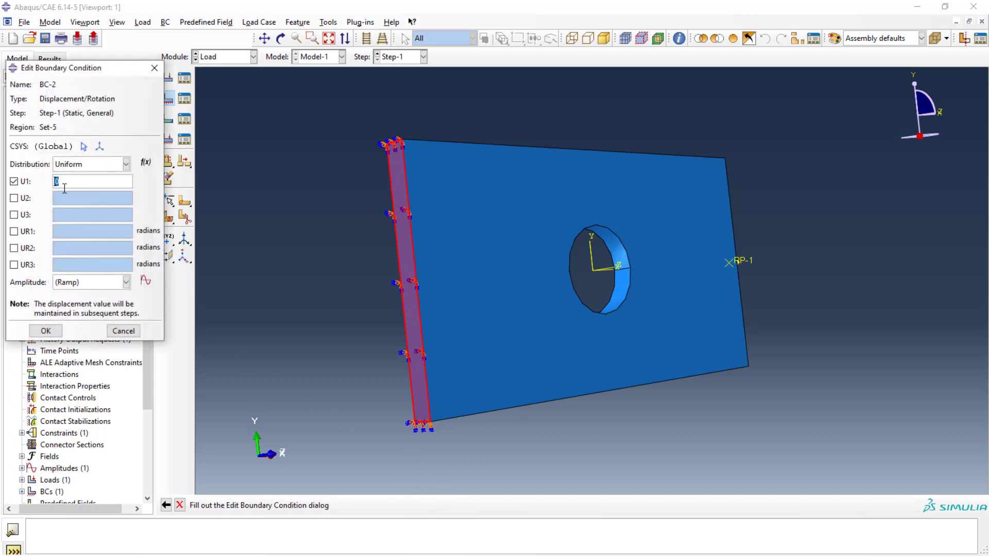
{"action": "left_click", "coordinate": [132, 333]}
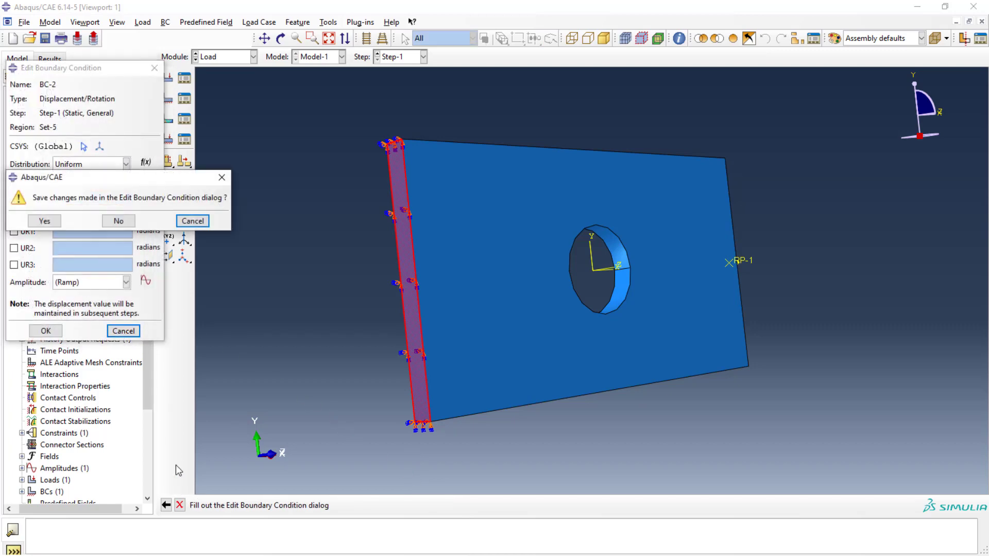
{"action": "left_click", "coordinate": [123, 223]}
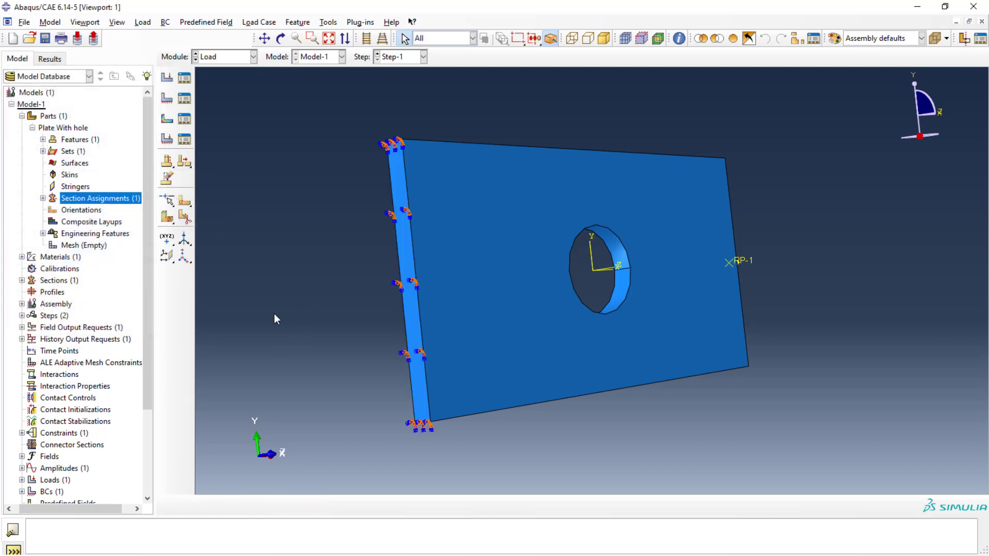
Switch to the Mesh module for the Plate With hole part and set its mesh controls to the Tet element shape.
{"action": "scroll", "coordinate": [70, 351], "scroll_direction": "down", "scroll_amount": 3}
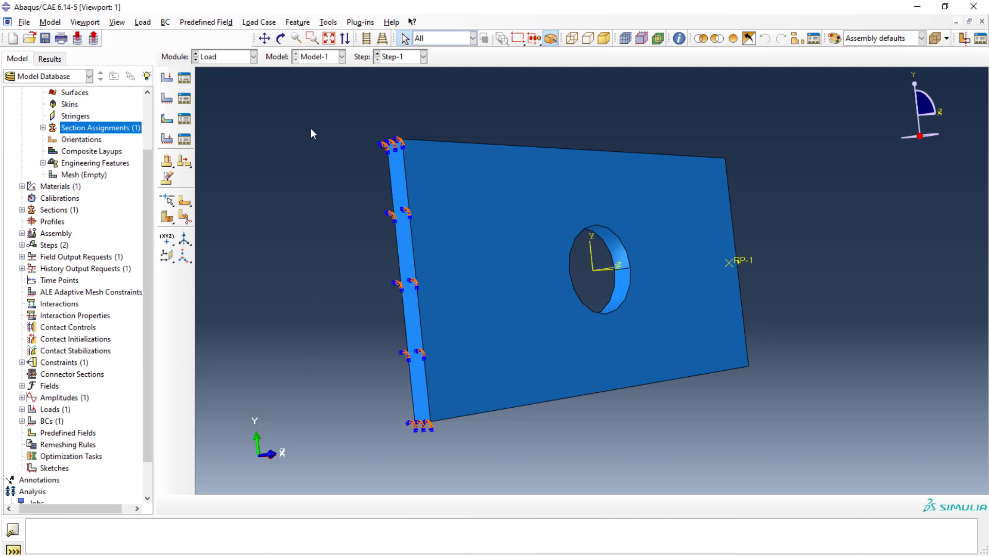
{"action": "left_click", "coordinate": [253, 56]}
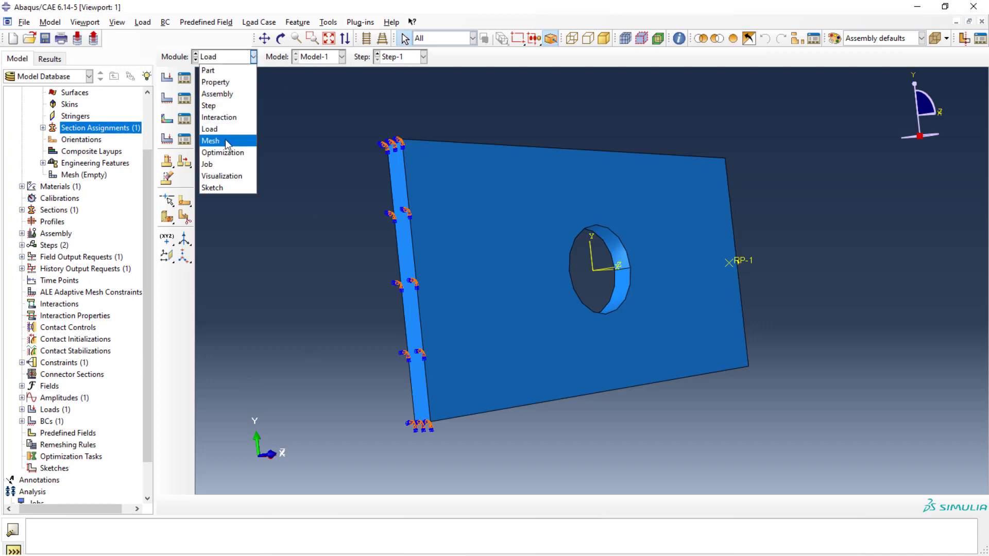
{"action": "left_click", "coordinate": [225, 141]}
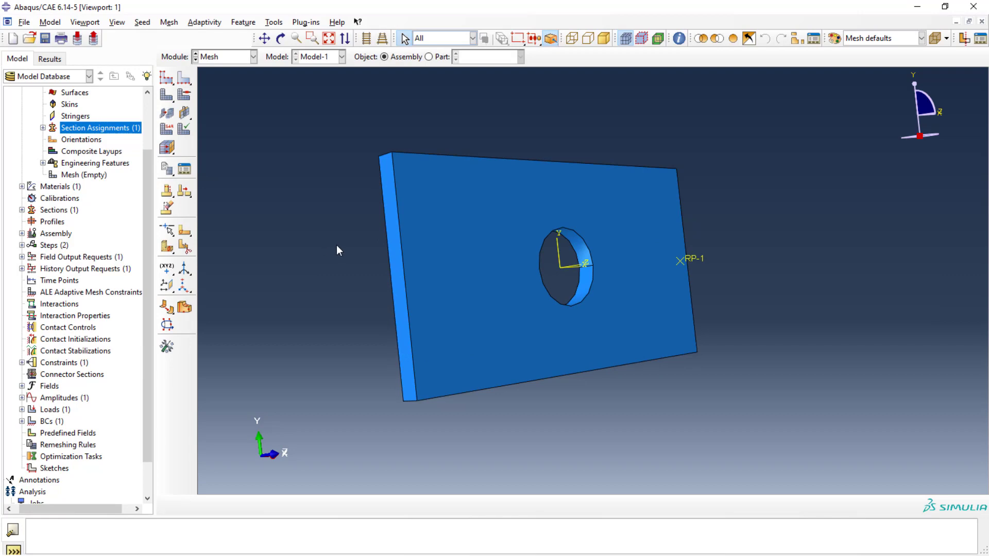
{"action": "left_click_drag", "start_coordinate": [592, 287], "coordinate": [380, 347], "text": "ctrl+alt"}
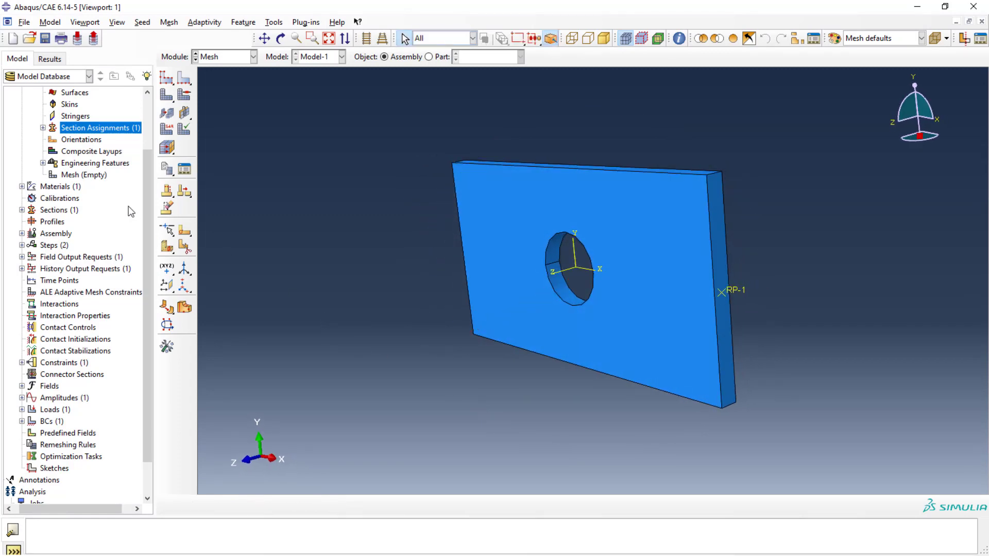
{"action": "double_click", "coordinate": [84, 176]}
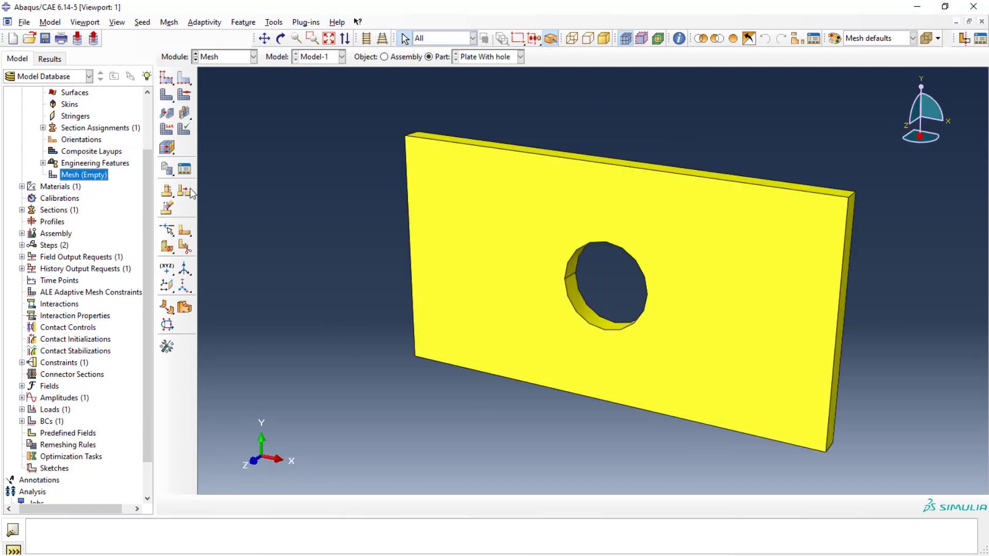
{"action": "left_click", "coordinate": [187, 98]}
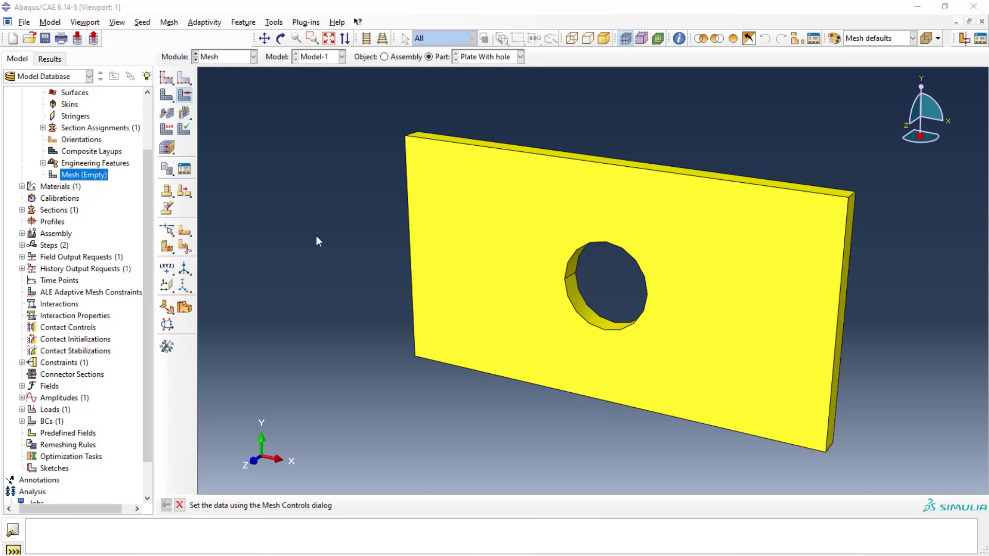
{"action": "left_click", "coordinate": [302, 173]}
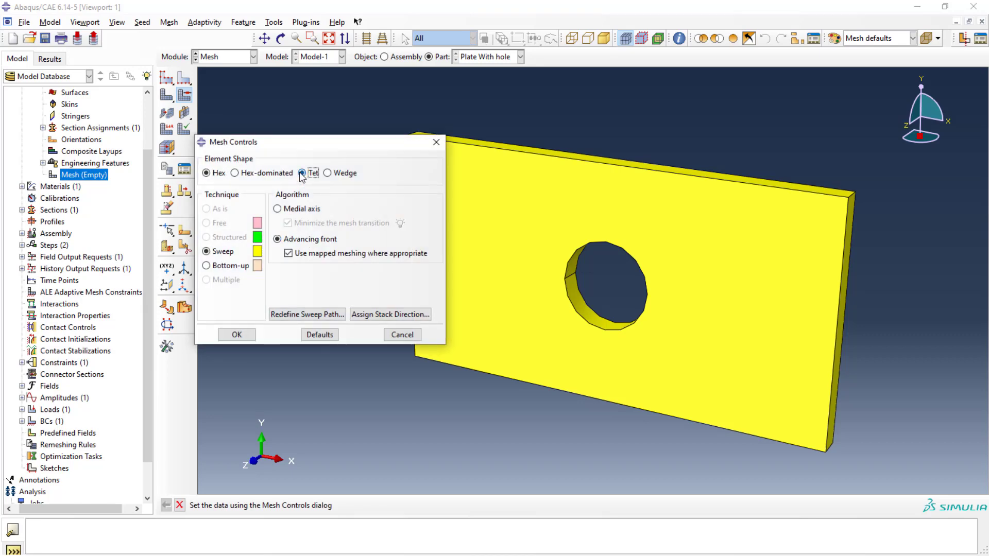
{"action": "left_click", "coordinate": [227, 339]}
Seed the plate part with an approximate global size of 3 and generate its mesh.
{"action": "left_click", "coordinate": [163, 76]}
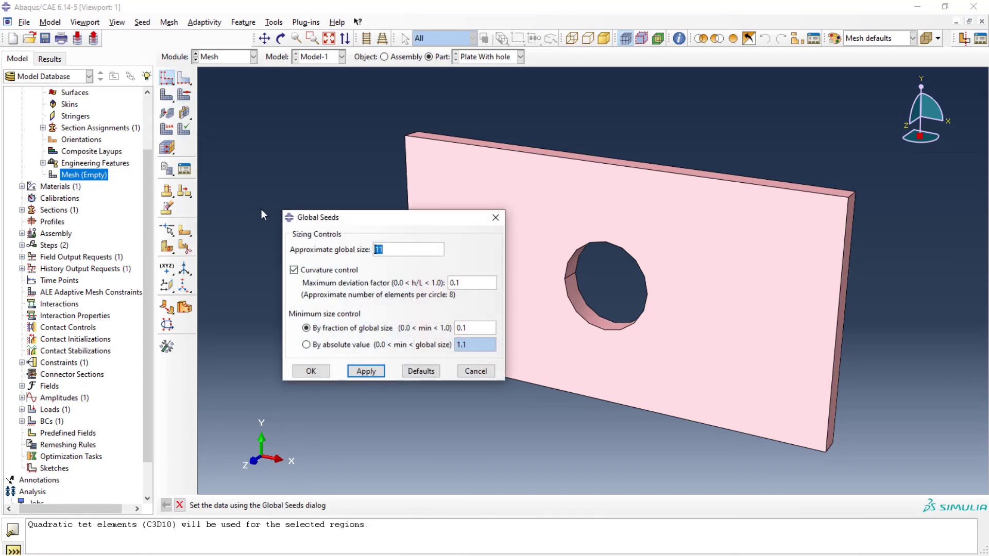
{"action": "type", "text": "3"}
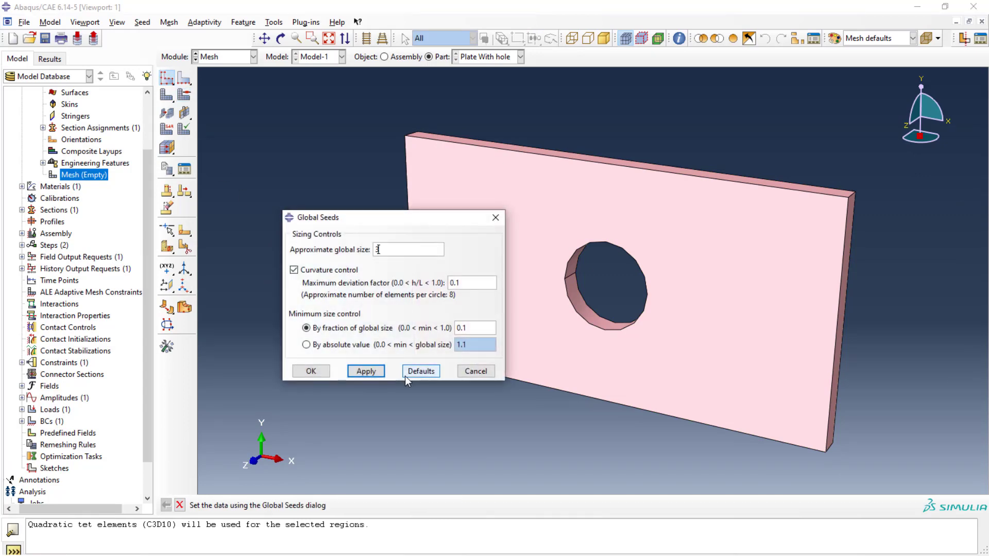
{"action": "left_click", "coordinate": [366, 371]}
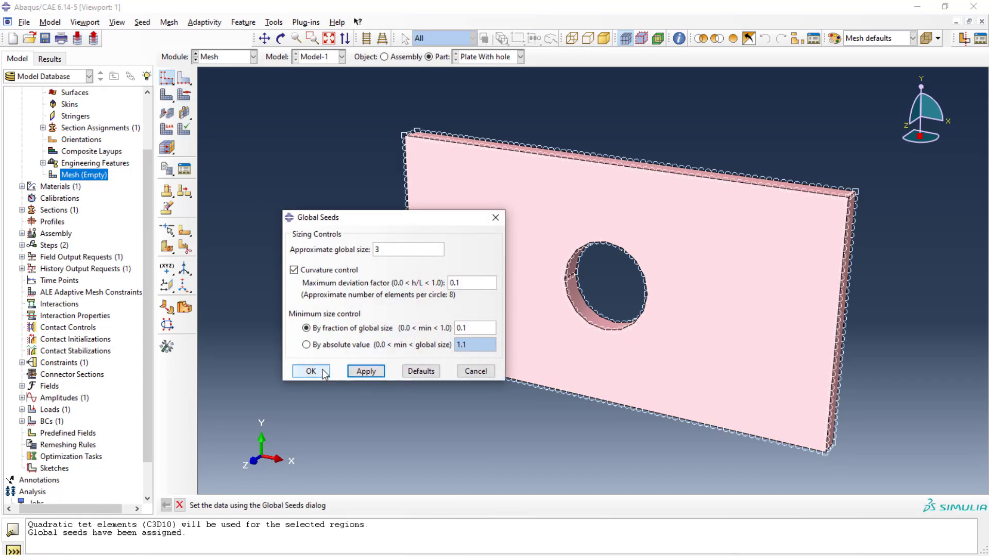
{"action": "left_click", "coordinate": [323, 372]}
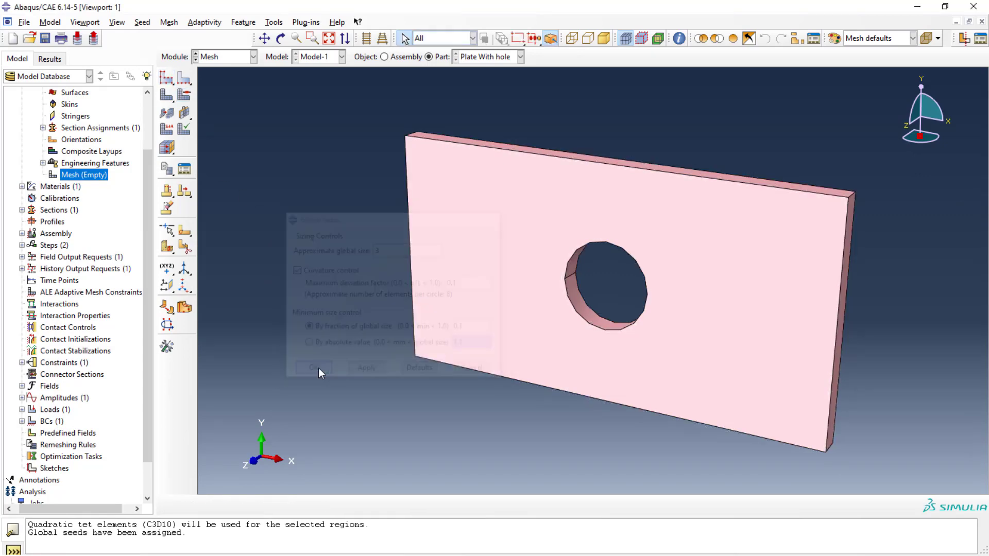
{"action": "left_click", "coordinate": [167, 97]}
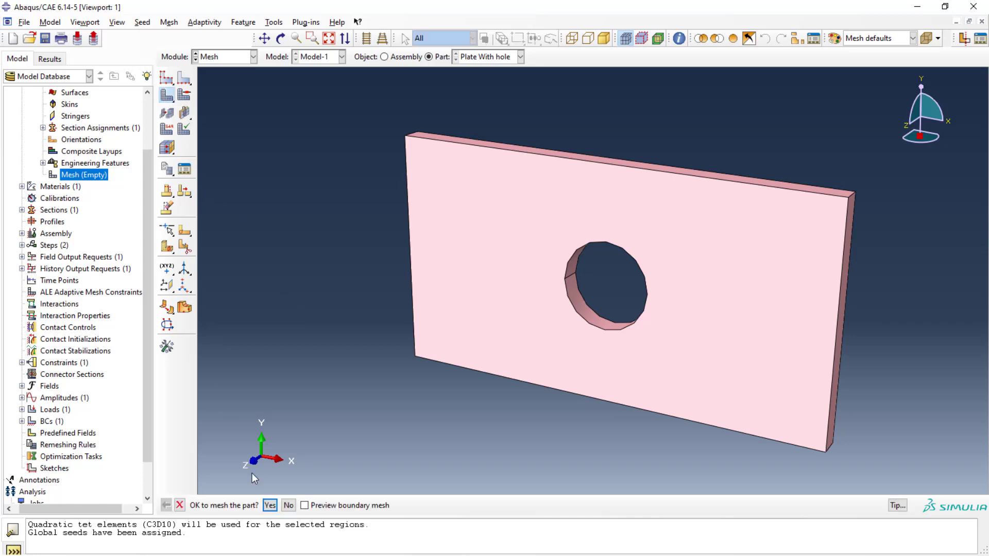
{"action": "left_click", "coordinate": [270, 505]}
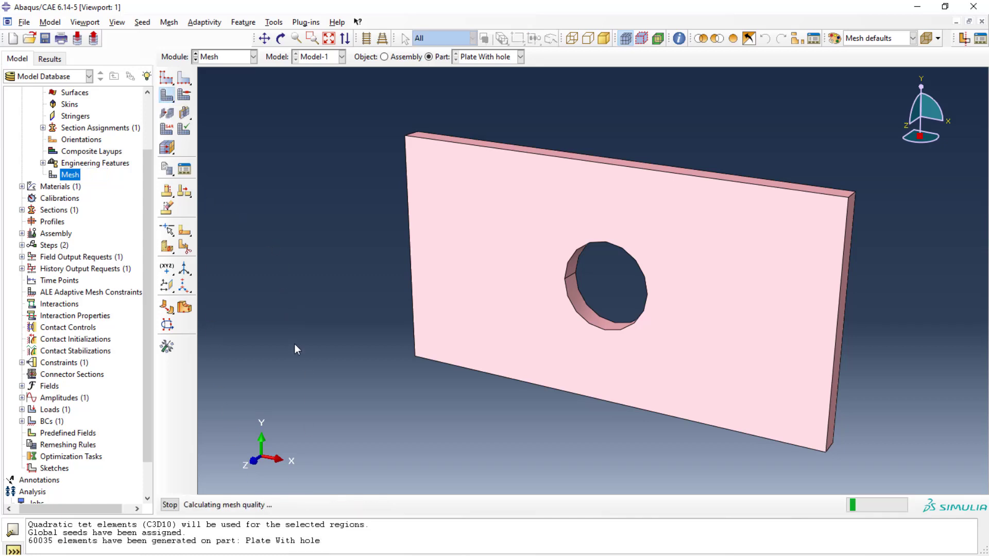
{"action": "scroll", "coordinate": [648, 291], "scroll_direction": "down", "scroll_amount": 3}
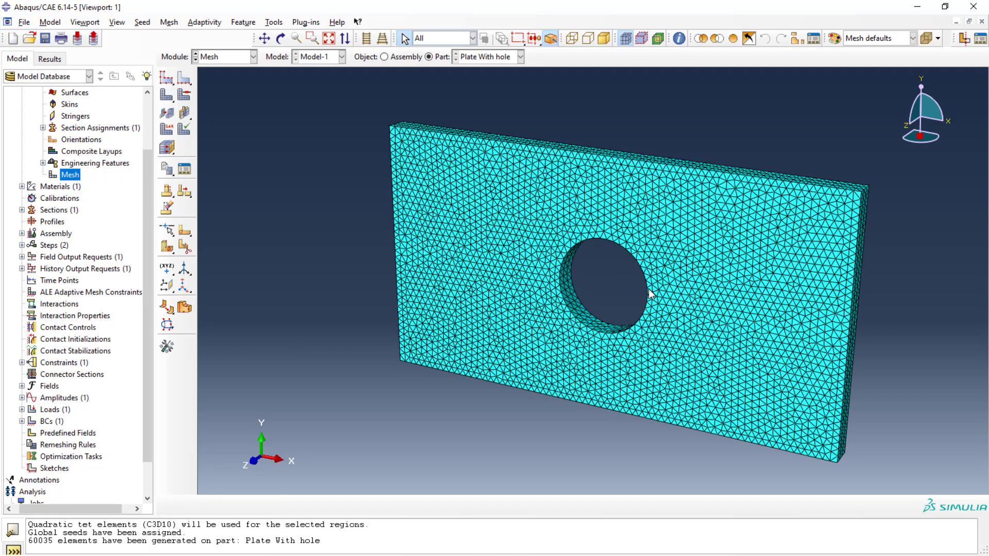
Switch to the Job module and start a new job named Job-1 from Model-1.
{"action": "scroll", "coordinate": [636, 291], "scroll_direction": "up", "scroll_amount": 4}
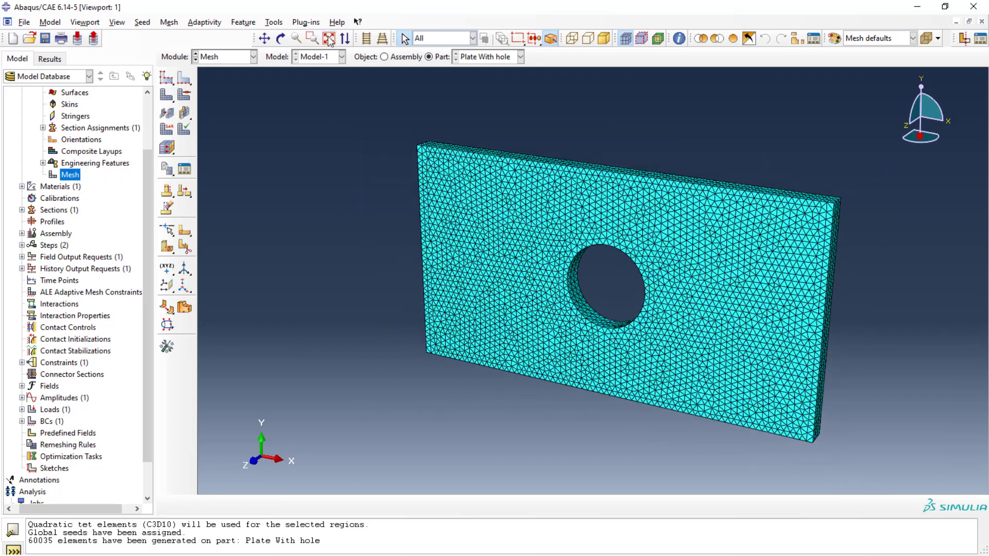
{"action": "left_click", "coordinate": [254, 56]}
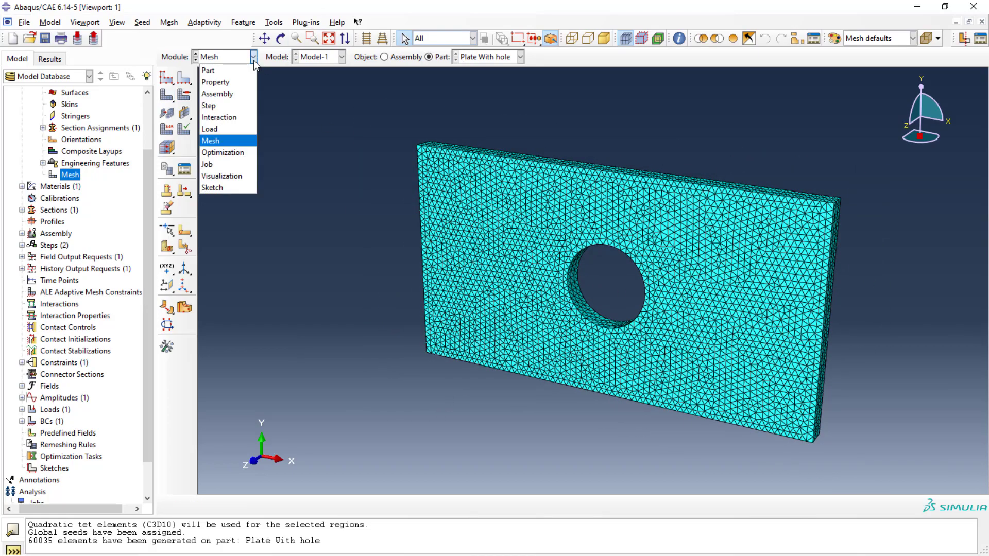
{"action": "left_click", "coordinate": [221, 163]}
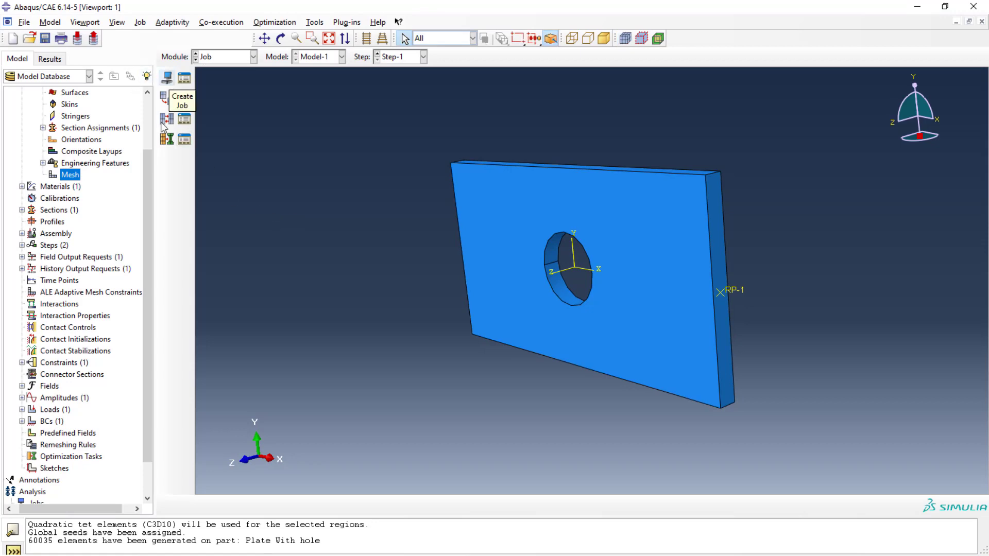
{"action": "scroll", "coordinate": [63, 453], "scroll_direction": "down", "scroll_amount": 2}
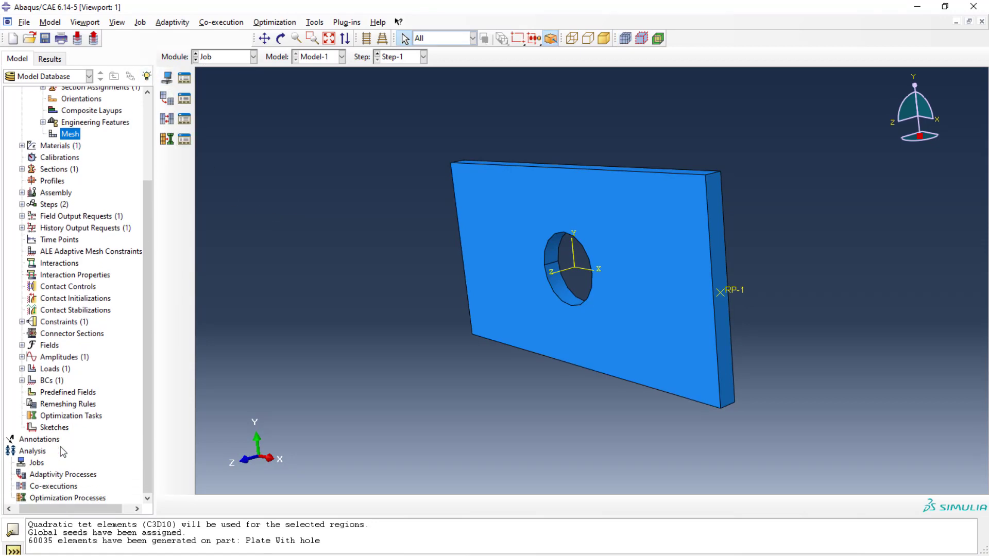
{"action": "right_click", "coordinate": [36, 464]}
{"action": "left_click", "coordinate": [89, 493]}
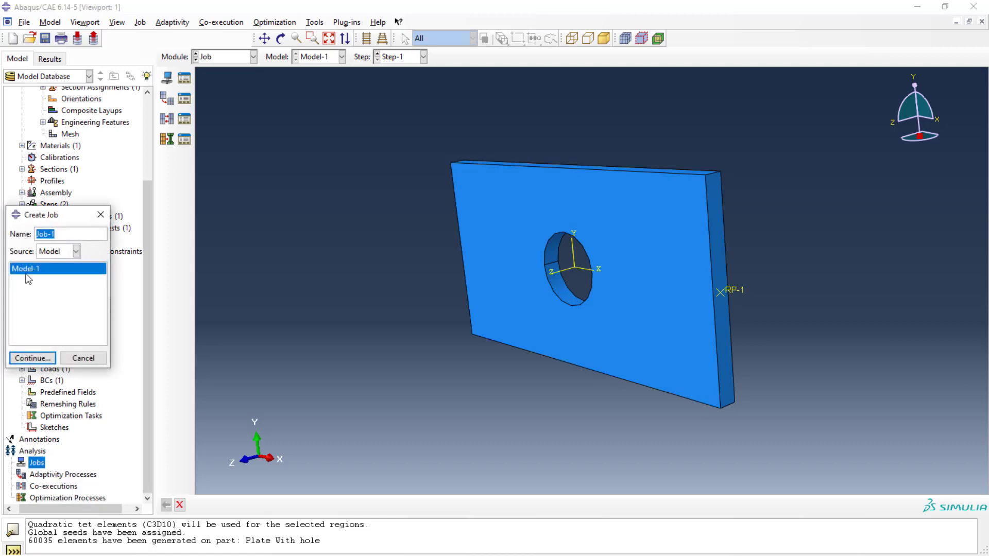
{"action": "left_click", "coordinate": [32, 358]}
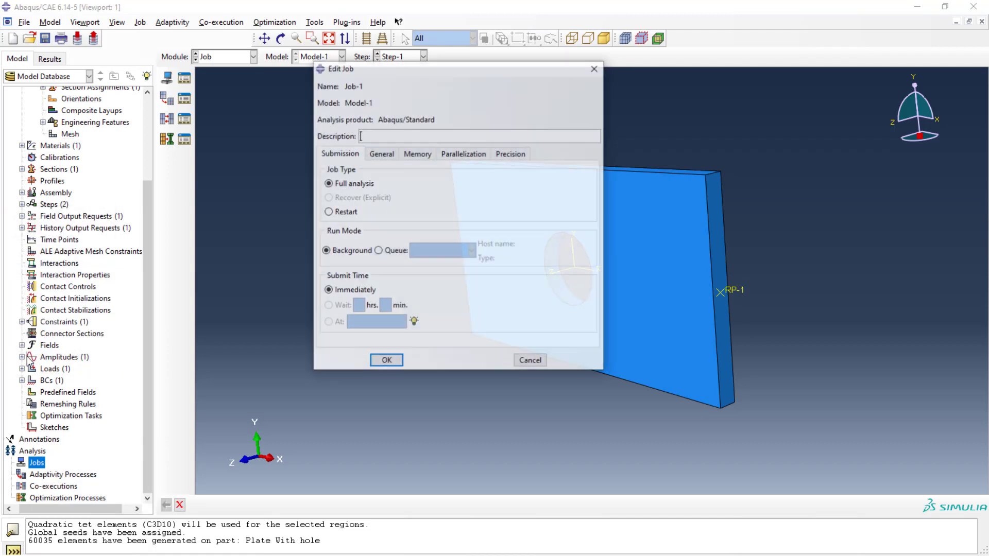
Review Job-1's general, memory, parallelization, precision and submission settings and accept the job as a full analysis with the defaults.
{"action": "left_click", "coordinate": [382, 155]}
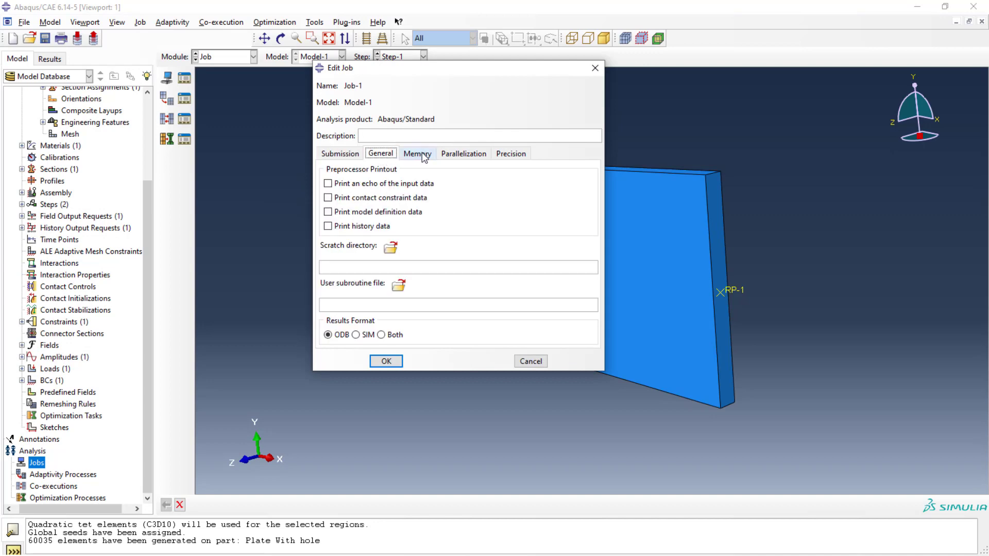
{"action": "left_click", "coordinate": [417, 154]}
{"action": "left_click", "coordinate": [463, 154]}
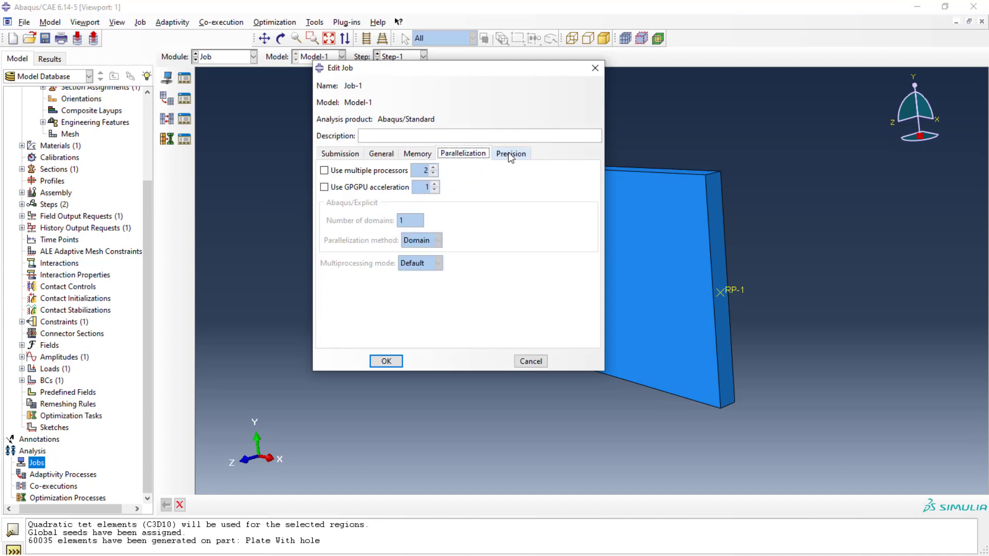
{"action": "left_click", "coordinate": [510, 155]}
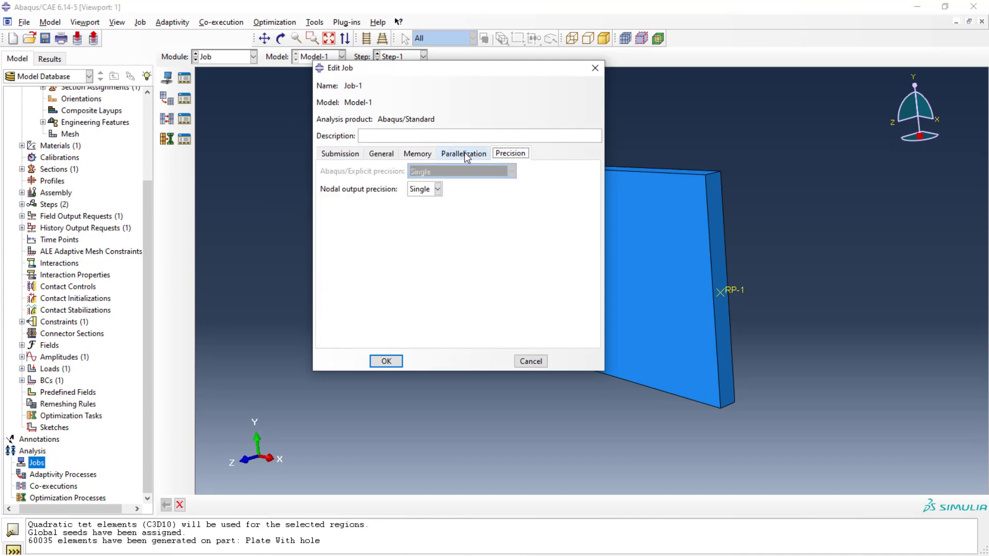
{"action": "left_click", "coordinate": [416, 155]}
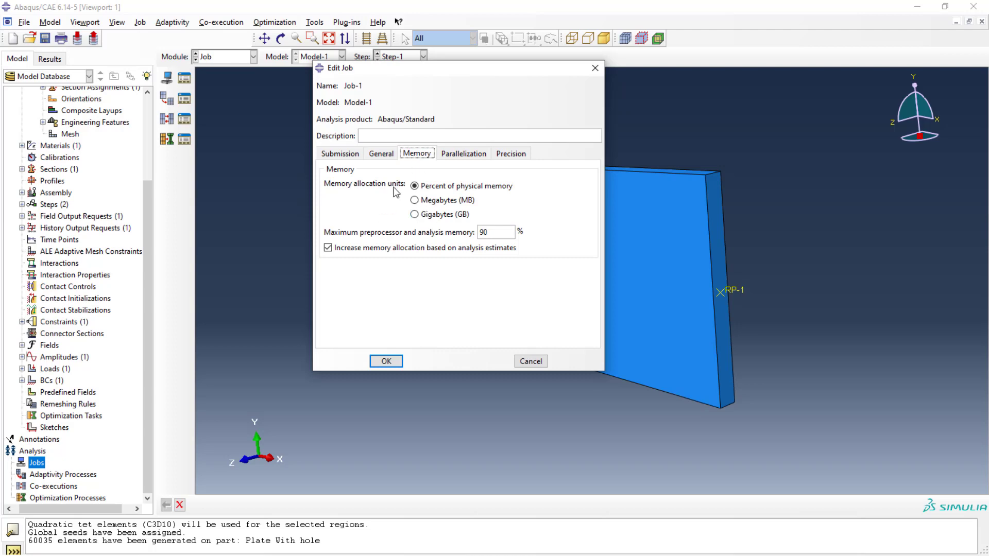
{"action": "left_click", "coordinate": [386, 155]}
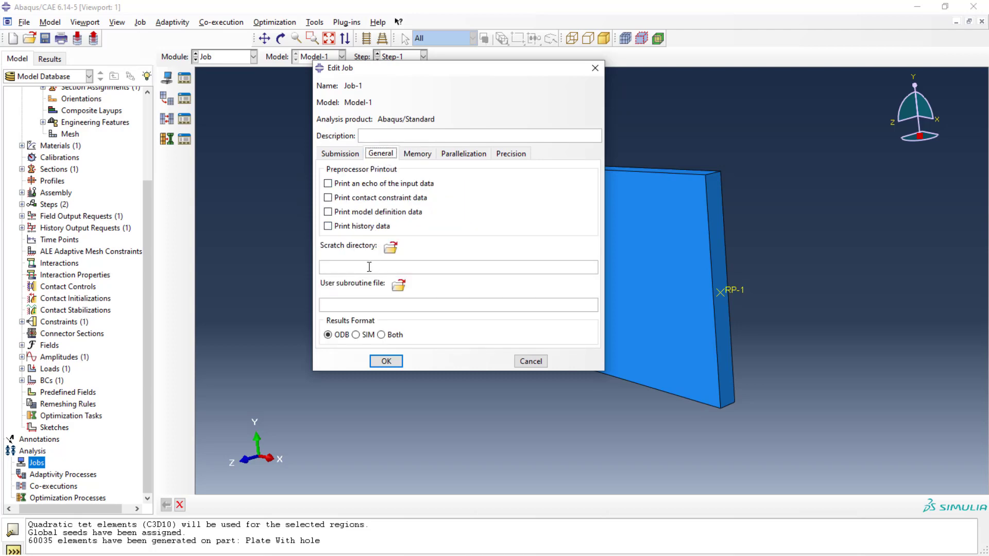
{"action": "left_click", "coordinate": [337, 154]}
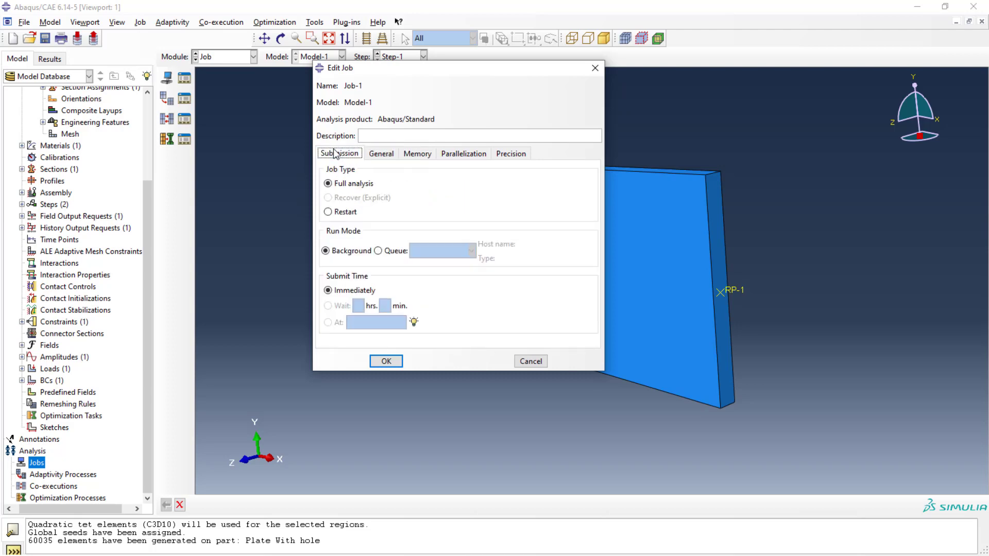
{"action": "left_click", "coordinate": [379, 364]}
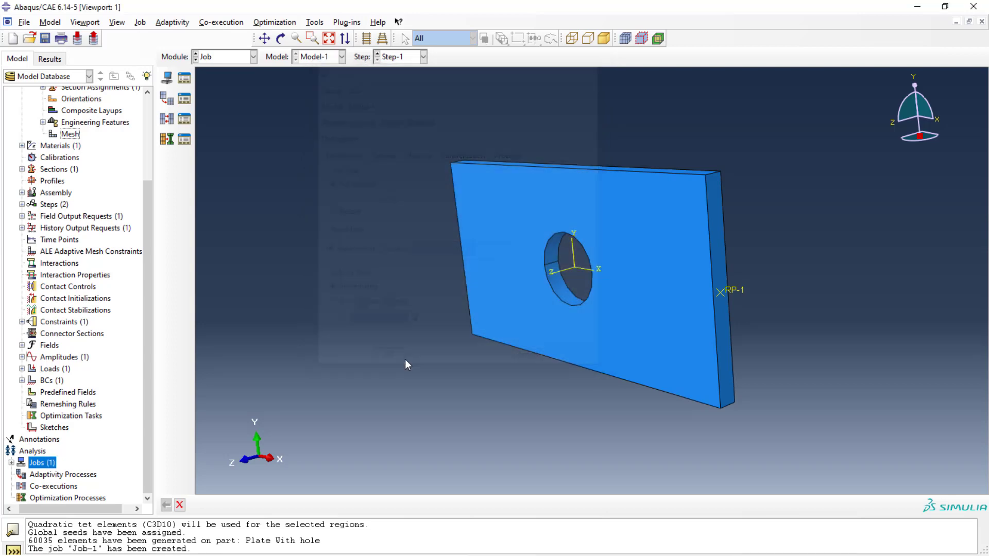
Submit Job-1 for analysis and allow its existing job files to be overwritten.
{"action": "left_click", "coordinate": [11, 463]}
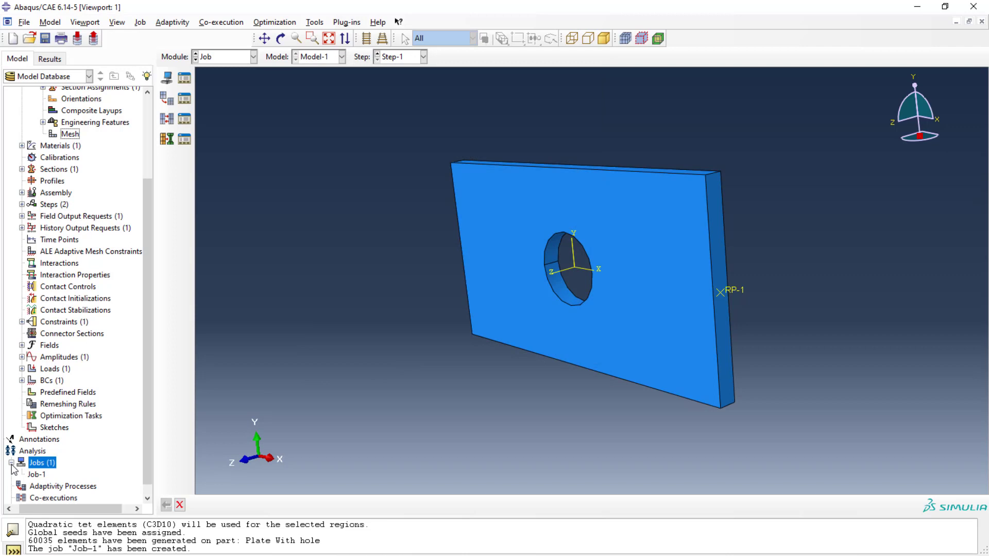
{"action": "left_click", "coordinate": [36, 474]}
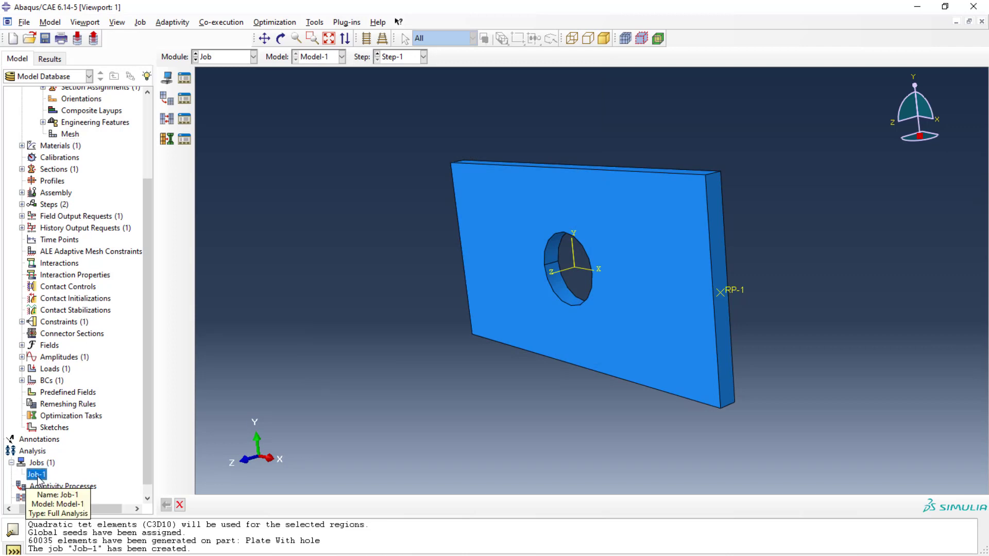
{"action": "right_click", "coordinate": [38, 476]}
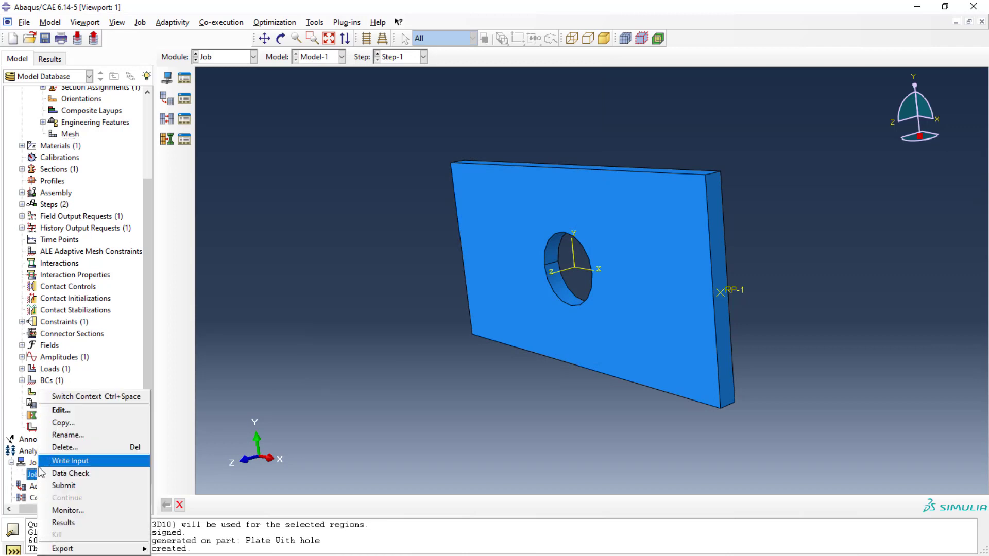
{"action": "left_click", "coordinate": [67, 486]}
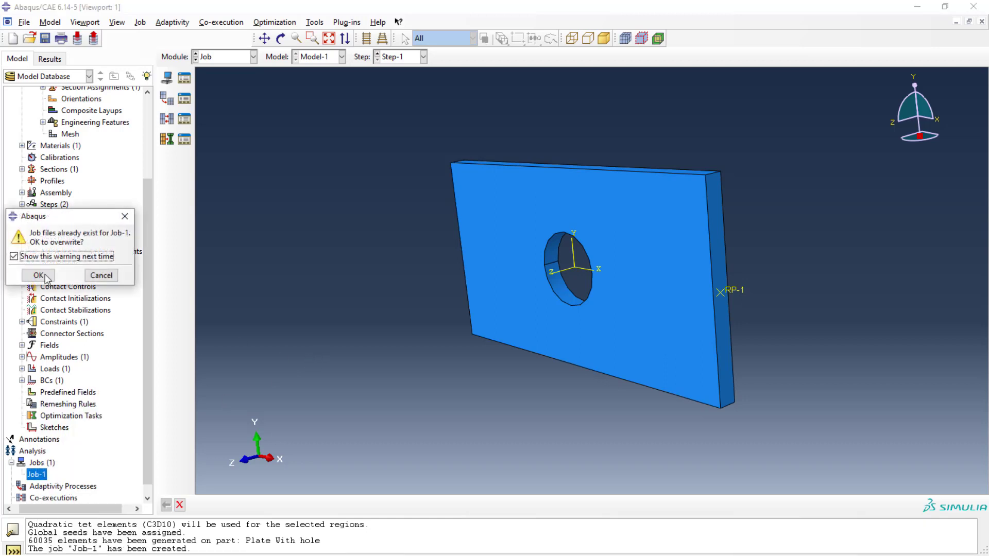
{"action": "left_click_drag", "start_coordinate": [77, 217], "coordinate": [381, 207]}
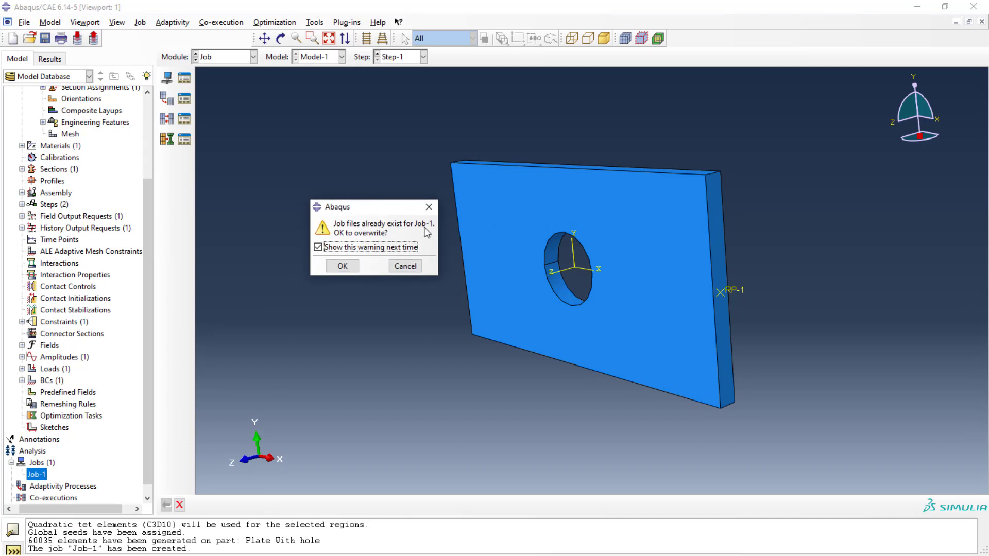
{"action": "left_click", "coordinate": [340, 267]}
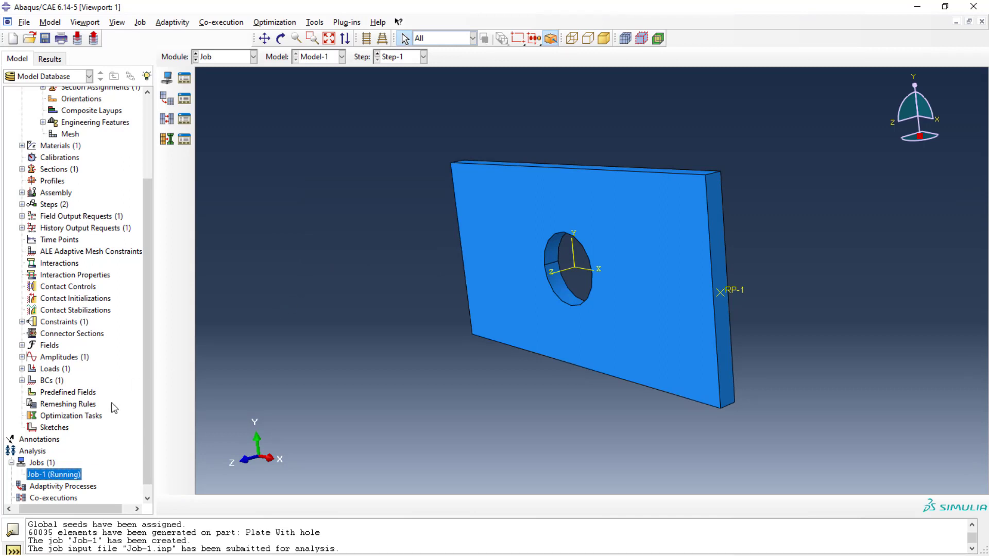
Monitor the progress of the running Job-1 and close its monitor.
{"action": "right_click", "coordinate": [61, 476]}
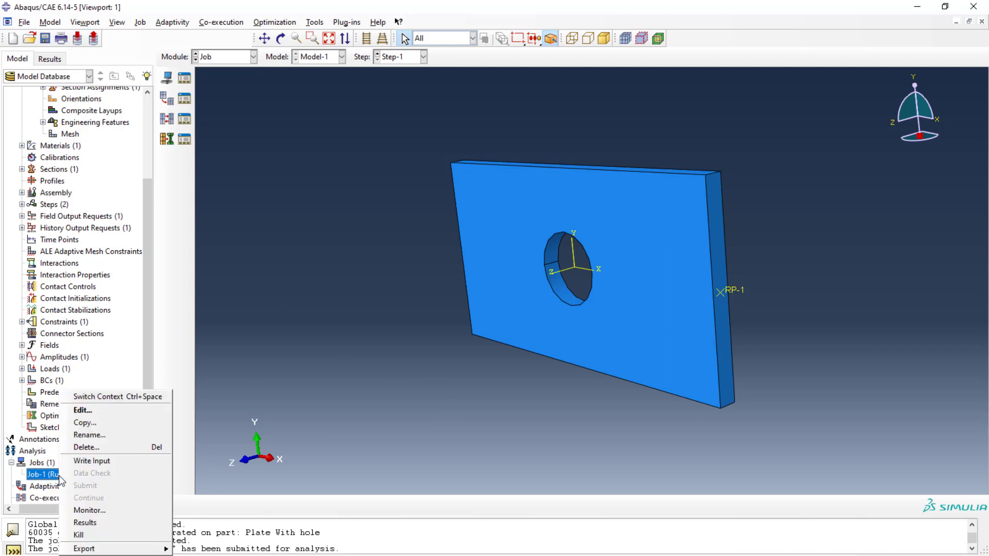
{"action": "left_click", "coordinate": [92, 509]}
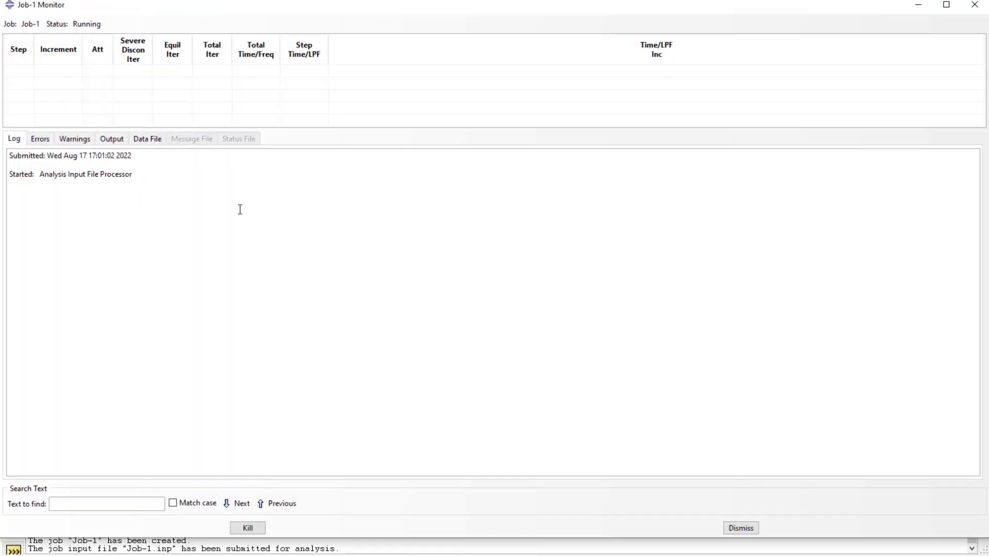
{"action": "left_click", "coordinate": [974, 5]}
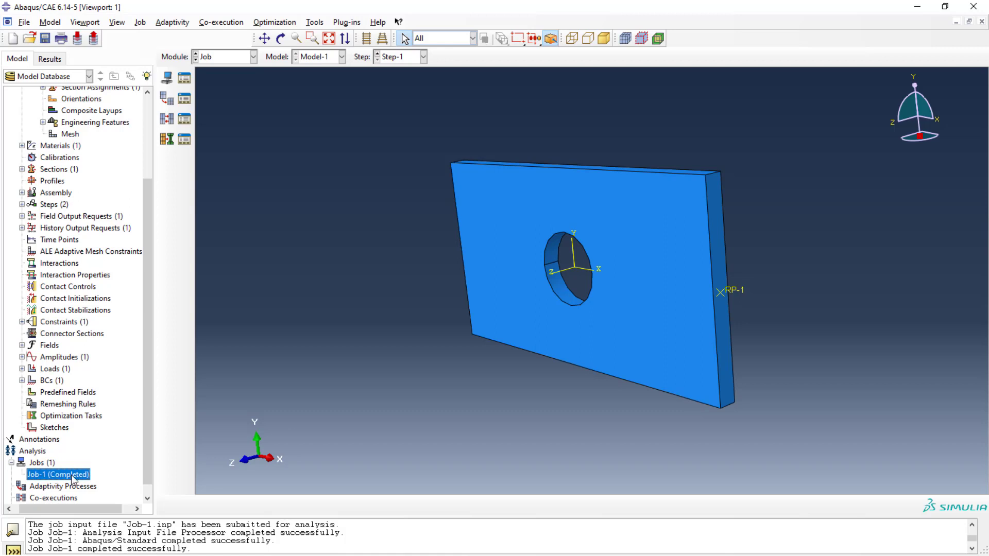
Switch to the Visualization module and open the output database Job-1.odb from the Temp folder.
{"action": "left_click", "coordinate": [254, 57]}
{"action": "left_click", "coordinate": [223, 176]}
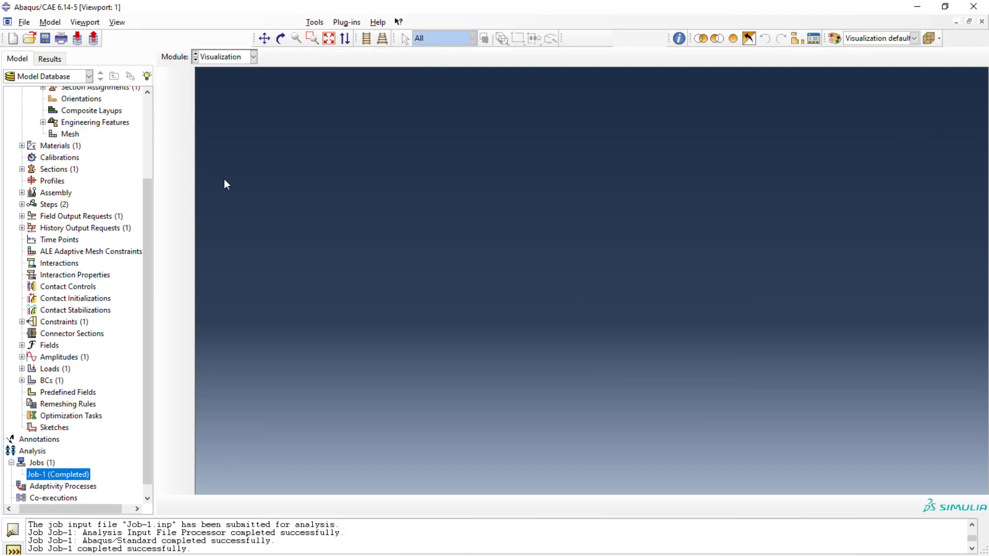
{"action": "left_click", "coordinate": [172, 118]}
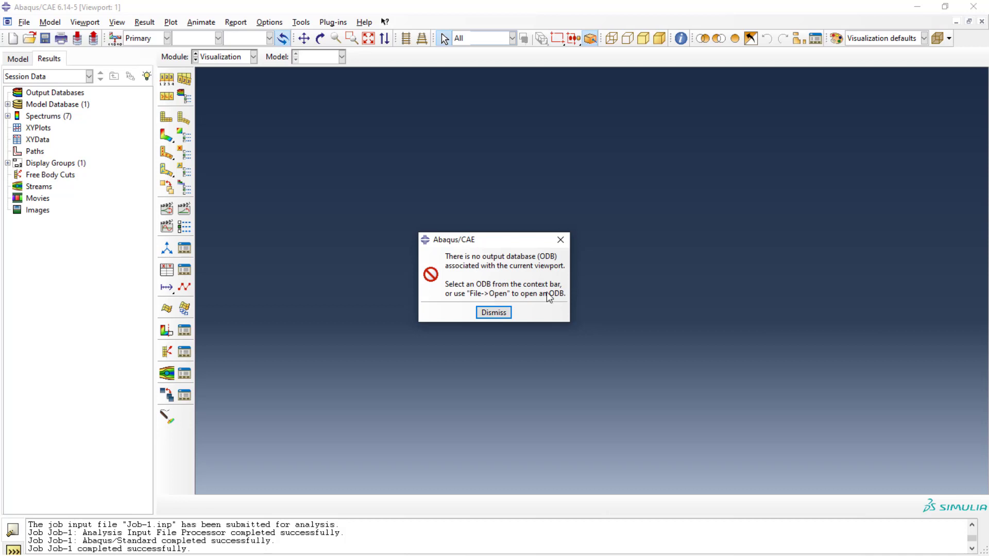
{"action": "left_click", "coordinate": [494, 313]}
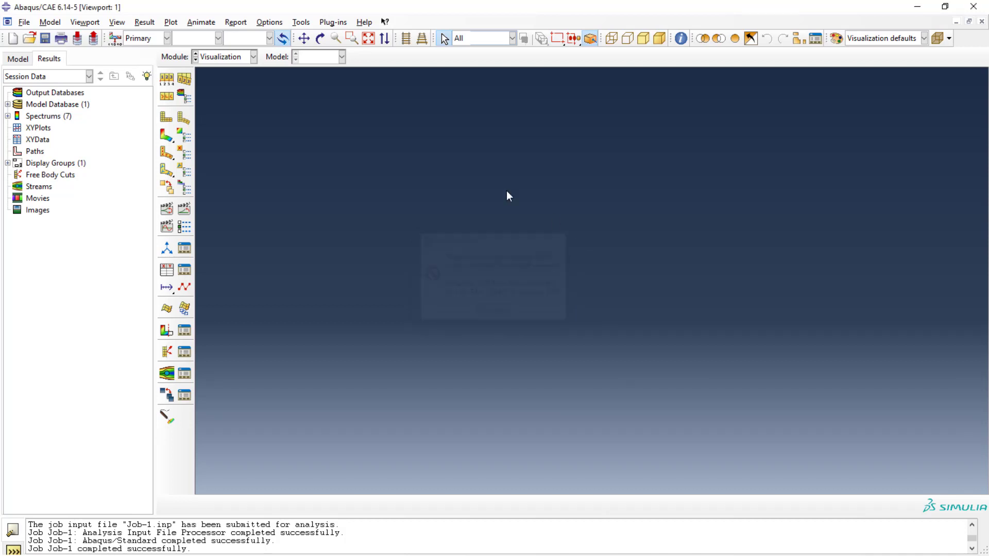
{"action": "left_click", "coordinate": [25, 22]}
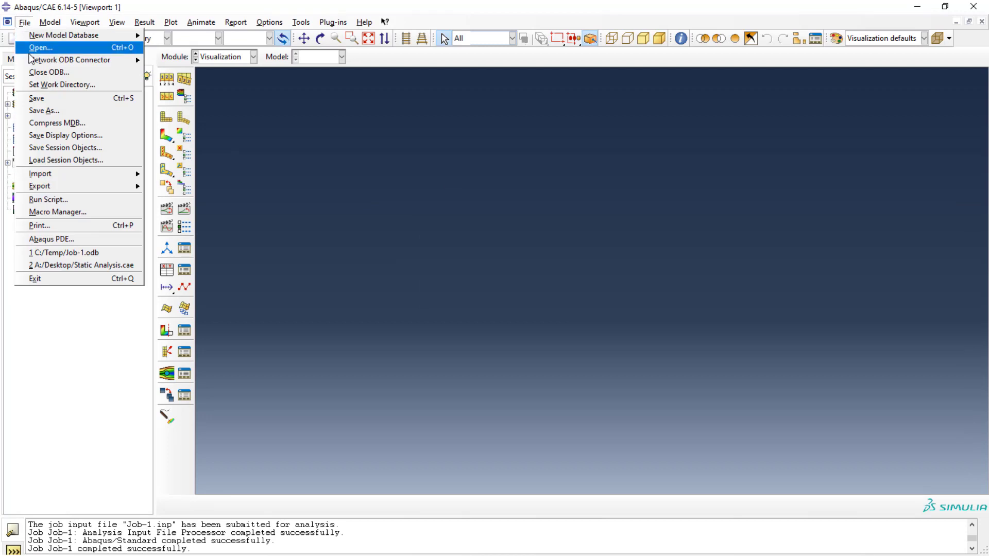
{"action": "left_click", "coordinate": [36, 43]}
{"action": "left_click", "coordinate": [362, 229]}
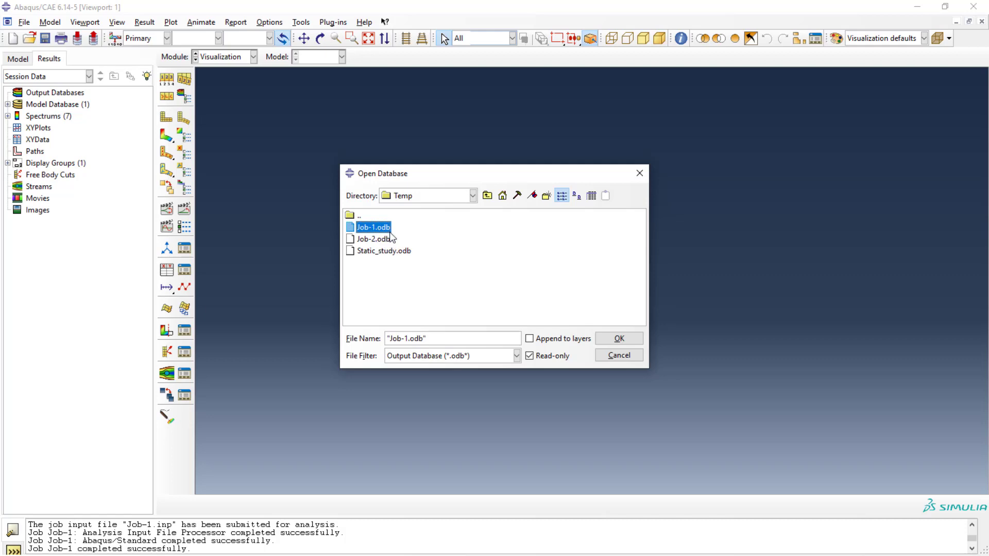
{"action": "left_click", "coordinate": [611, 344]}
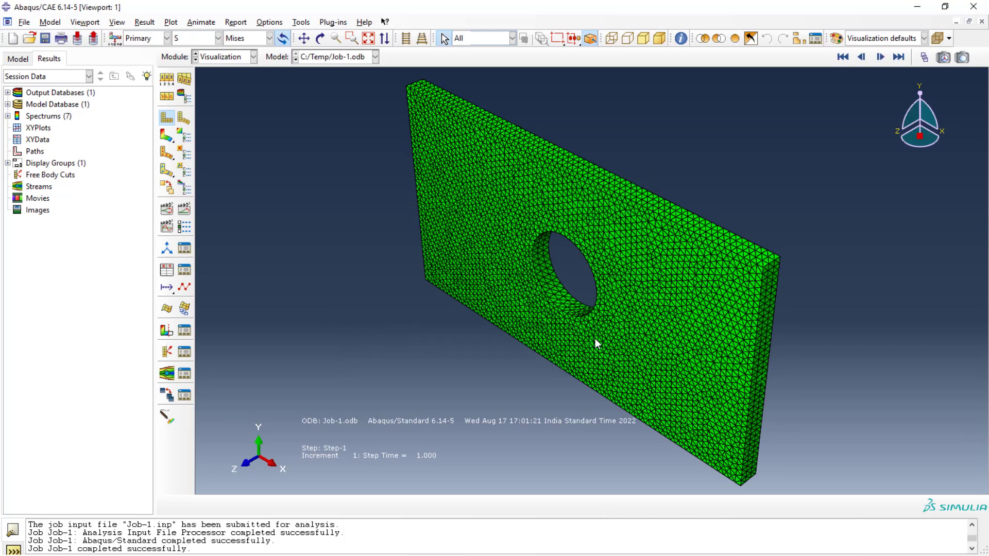
Plot the Mises stress contours on the deformed plate.
{"action": "left_click", "coordinate": [166, 135]}
{"action": "left_click_drag", "start_coordinate": [435, 268], "coordinate": [538, 257], "text": "ctrl+alt"}
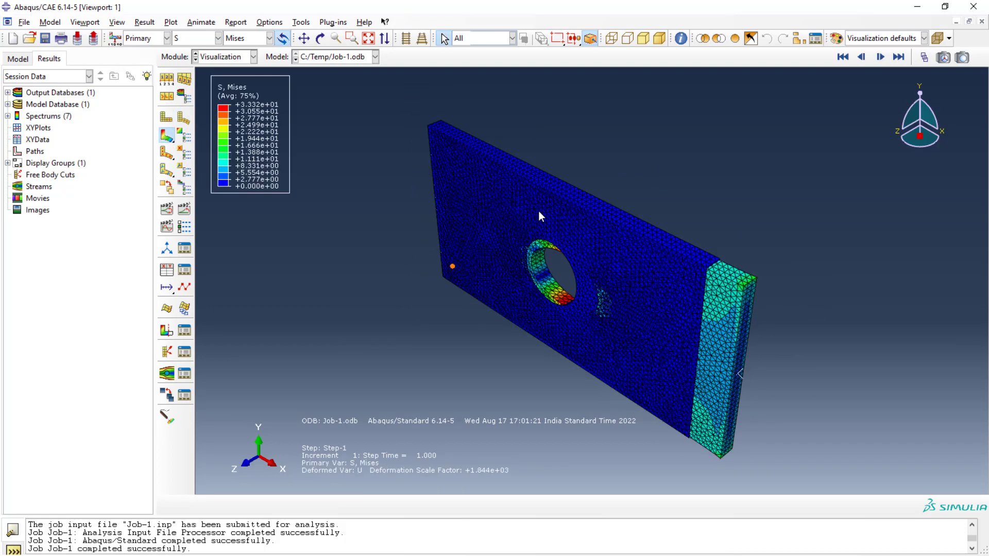
{"action": "left_click", "coordinate": [607, 216], "text": "ctrl+alt"}
Apply the Either display operation to the Plate With hole-1.SET-1 section of the Job-1.odb results.
{"action": "left_click", "coordinate": [8, 93]}
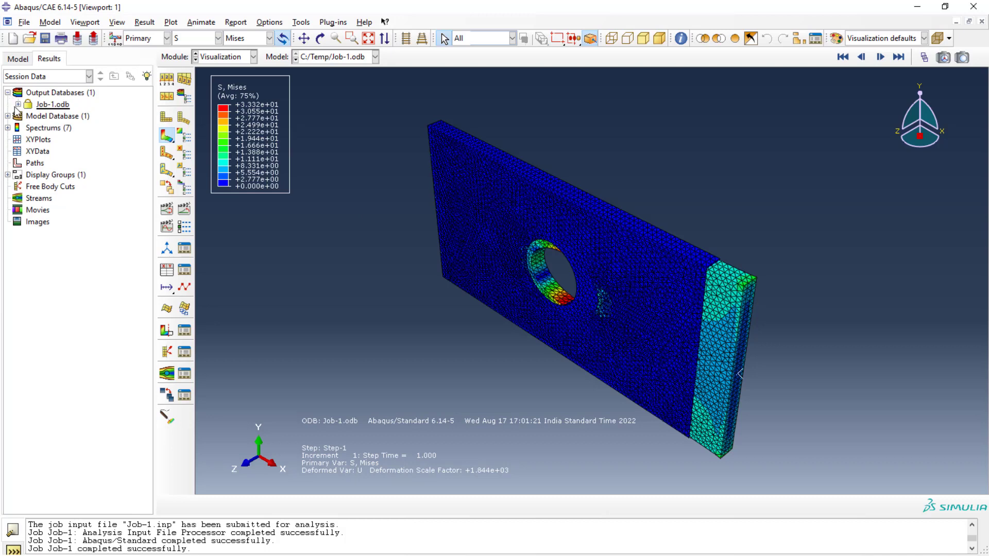
{"action": "left_click", "coordinate": [18, 104]}
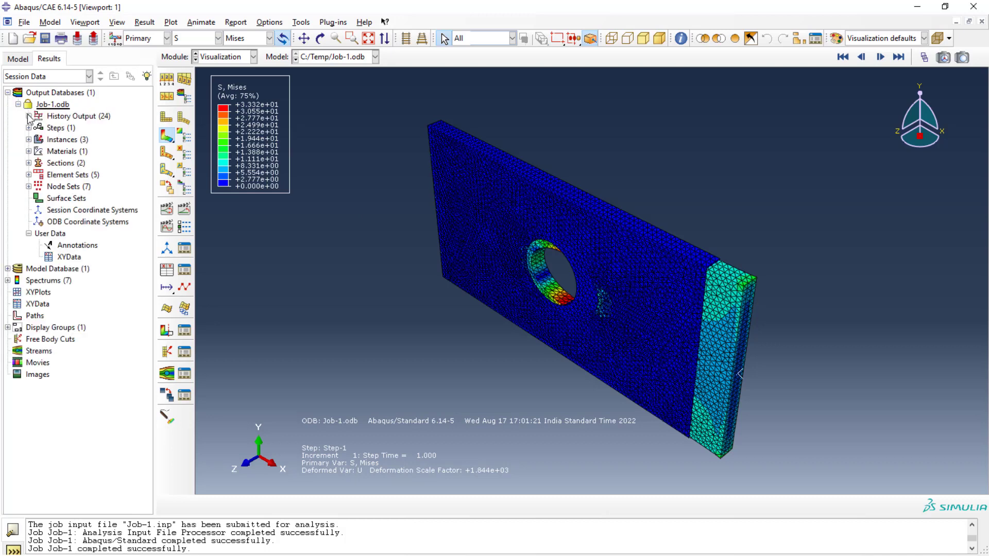
{"action": "left_click", "coordinate": [29, 163]}
{"action": "left_click", "coordinate": [82, 175]}
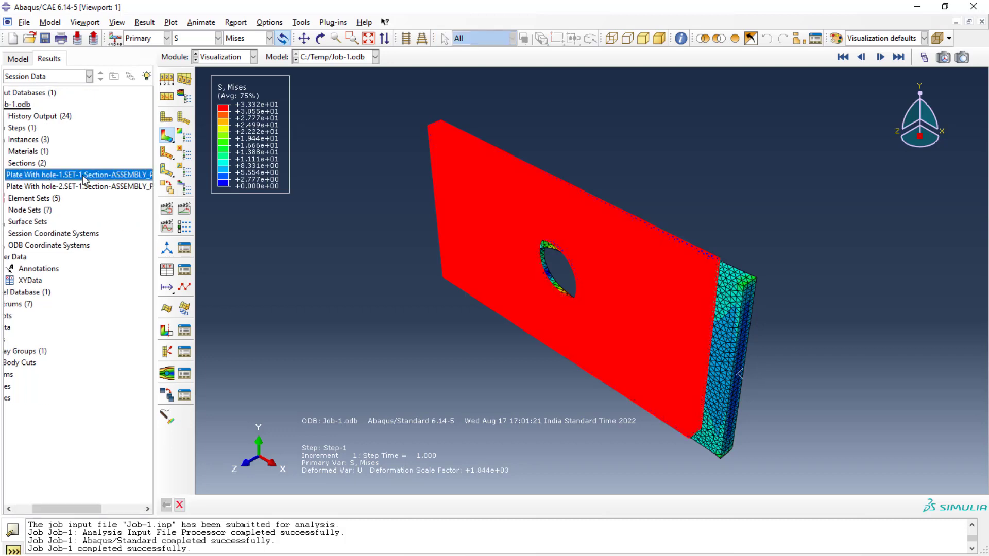
{"action": "right_click", "coordinate": [85, 178]}
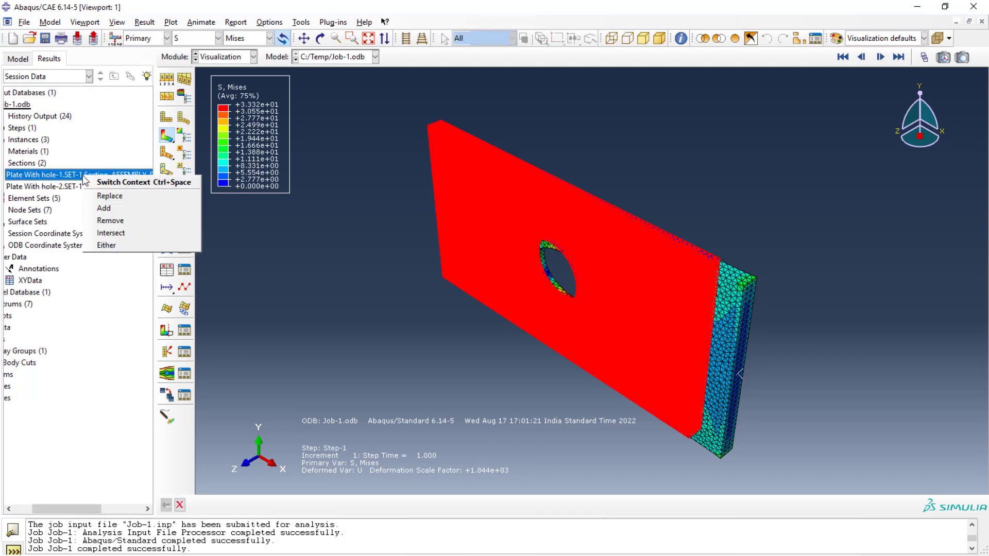
{"action": "left_click", "coordinate": [107, 245]}
Plot the displacement magnitude (U) contours on the deformed plate in place of the stress contours.
{"action": "left_click_drag", "start_coordinate": [494, 307], "coordinate": [286, 168], "text": "ctrl+alt"}
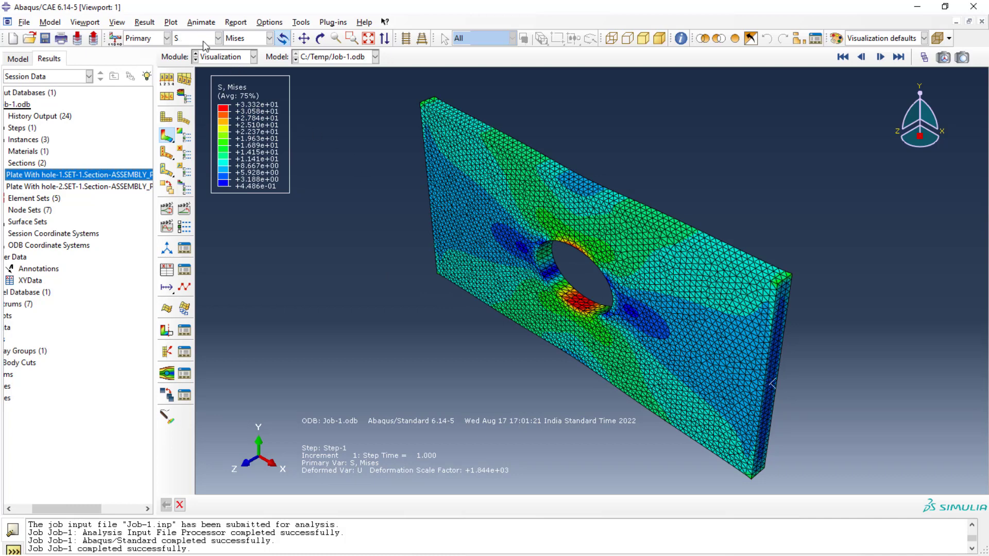
{"action": "left_click", "coordinate": [218, 38]}
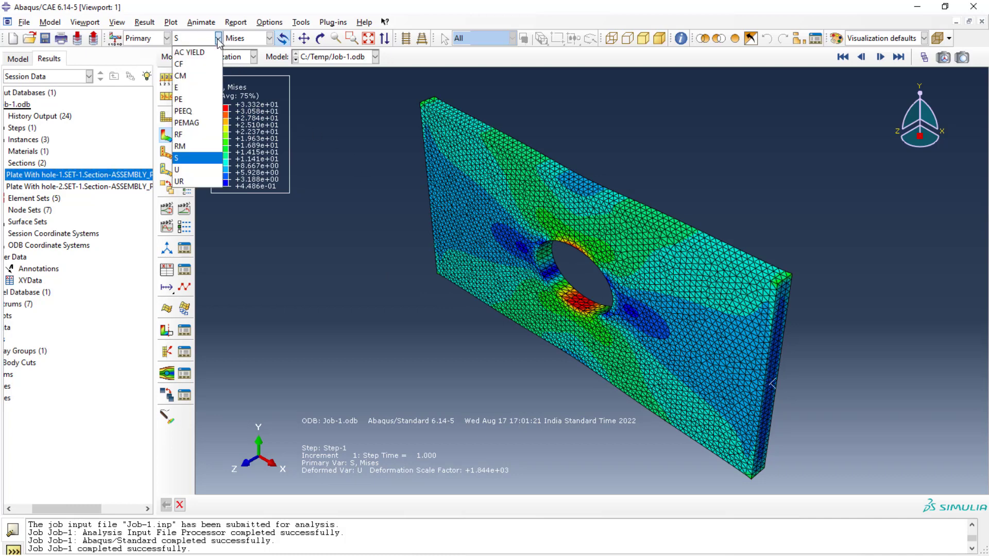
{"action": "left_click", "coordinate": [196, 159]}
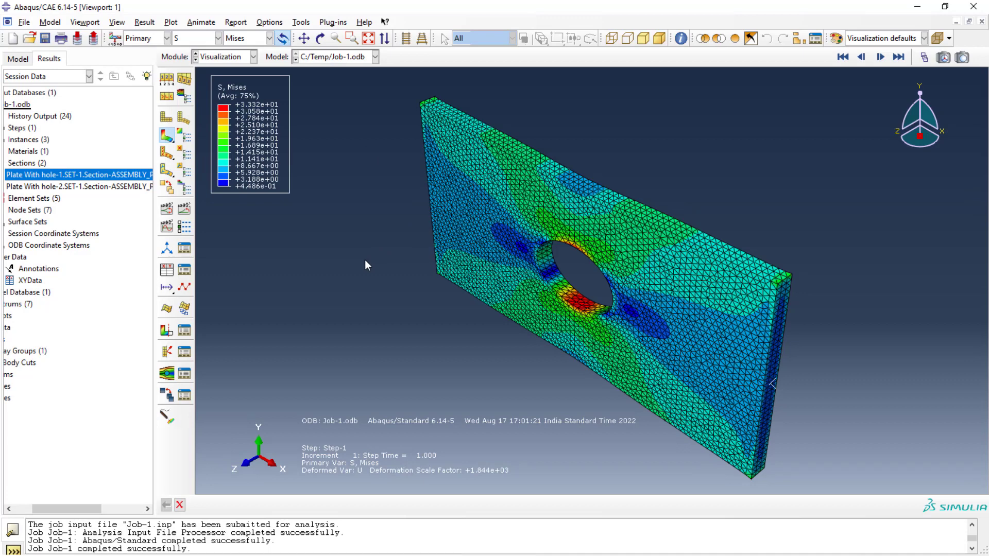
{"action": "left_click", "coordinate": [219, 38]}
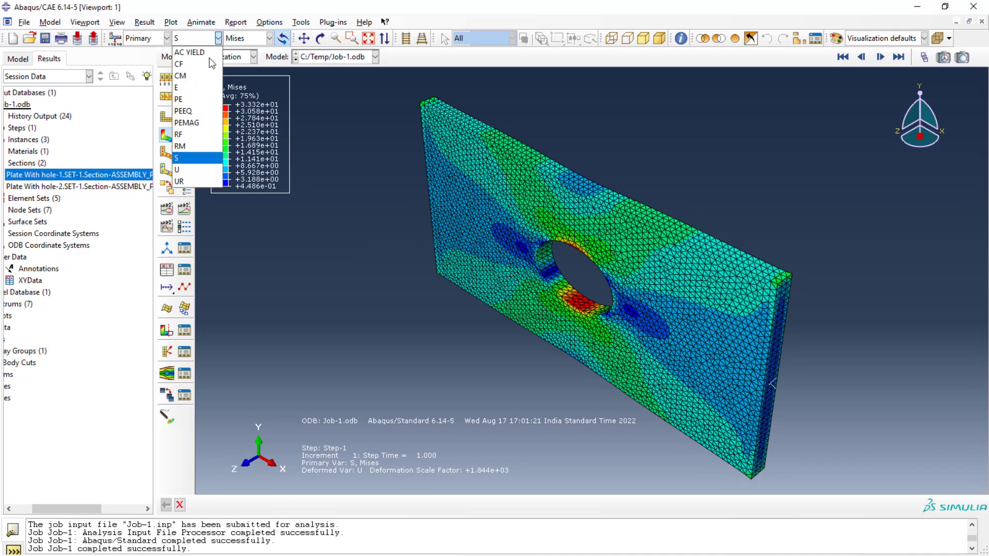
{"action": "left_click", "coordinate": [195, 173]}
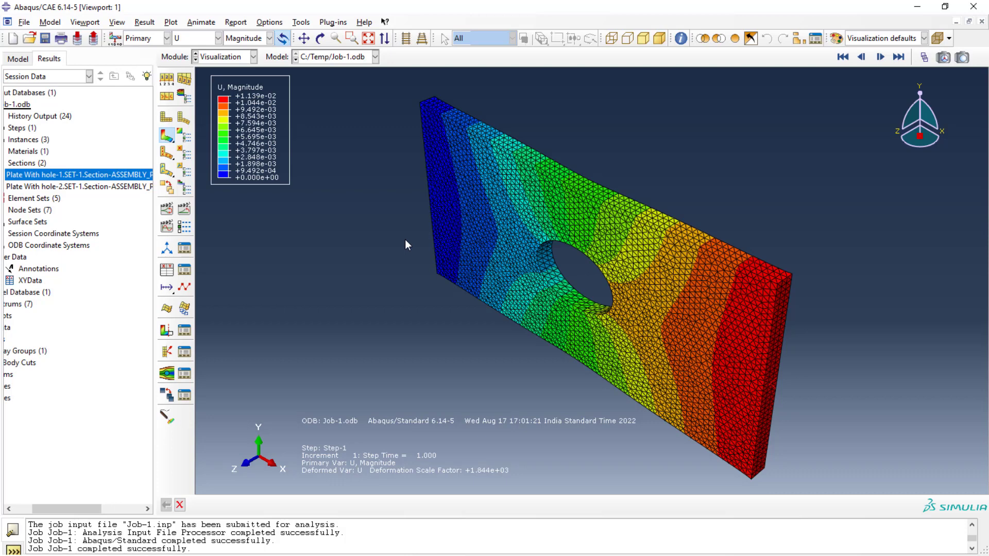
Switch to ANSYS Workbench, close its duplicate unsaved project window, and add a Static Structural system to the project schematic.
{"action": "key", "text": "super"}
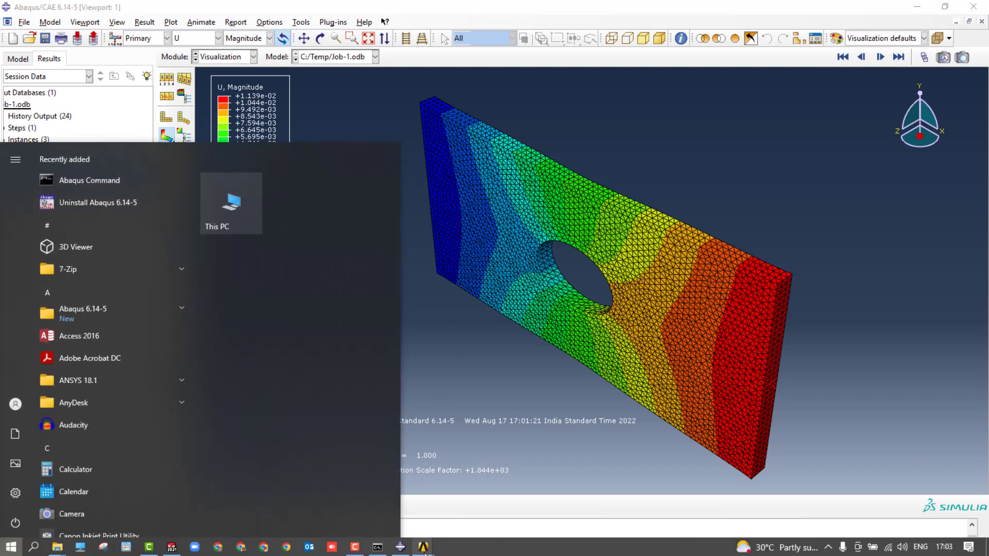
{"action": "mouse_move", "coordinate": [423, 546]}
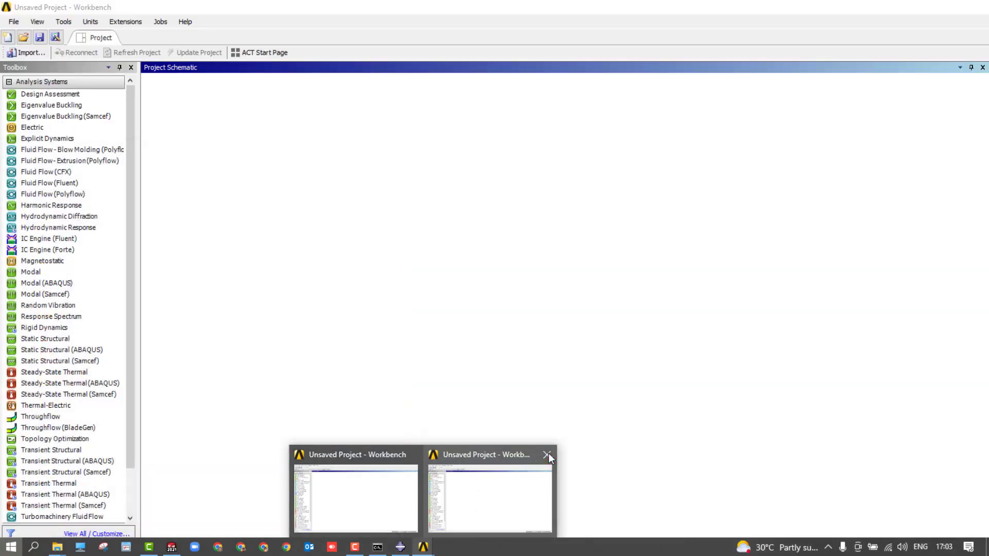
{"action": "left_click", "coordinate": [546, 454]}
{"action": "left_click", "coordinate": [453, 488]}
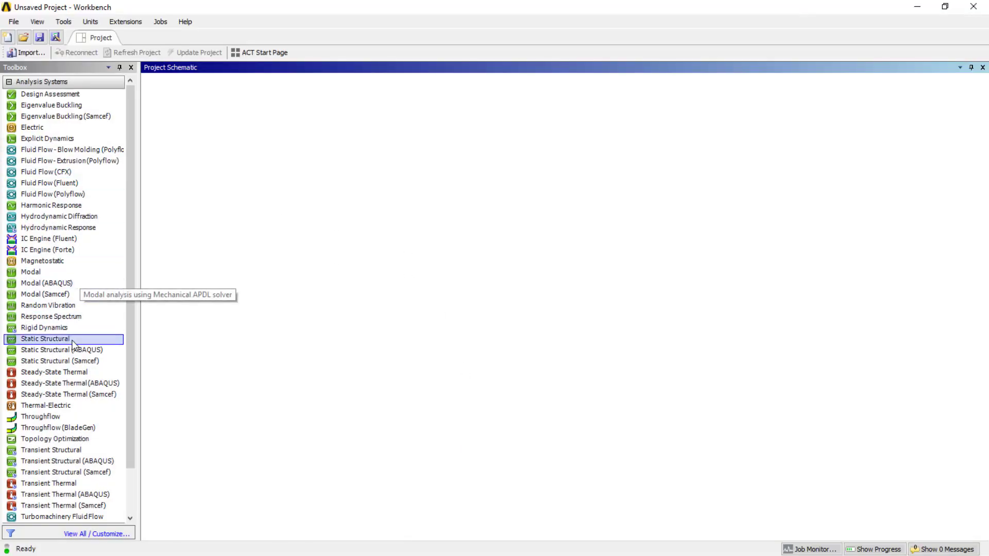
{"action": "left_click_drag", "start_coordinate": [61, 338], "coordinate": [230, 134]}
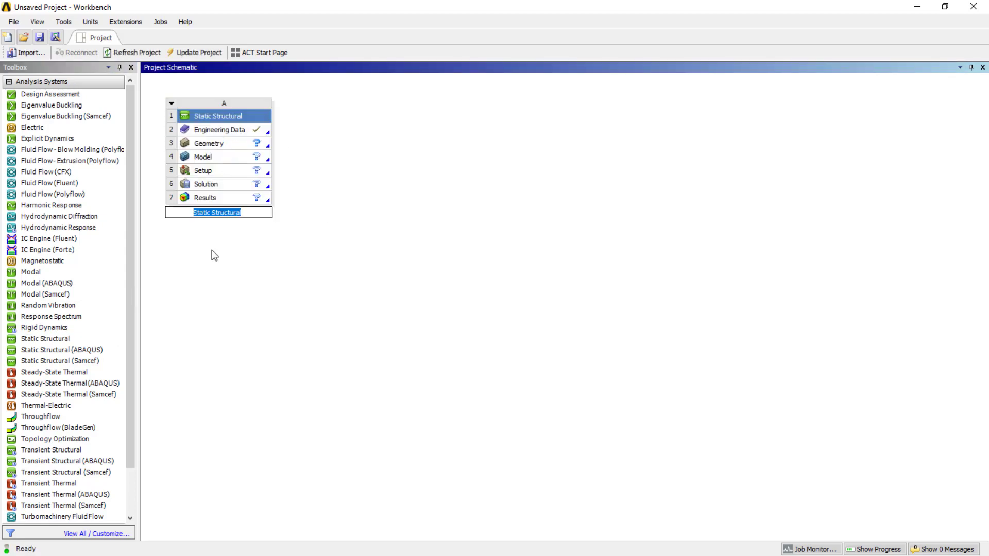
Review the Structural Steel properties in the system's Engineering Data and return to the project schematic.
{"action": "left_click", "coordinate": [209, 133]}
{"action": "double_click", "coordinate": [209, 132]}
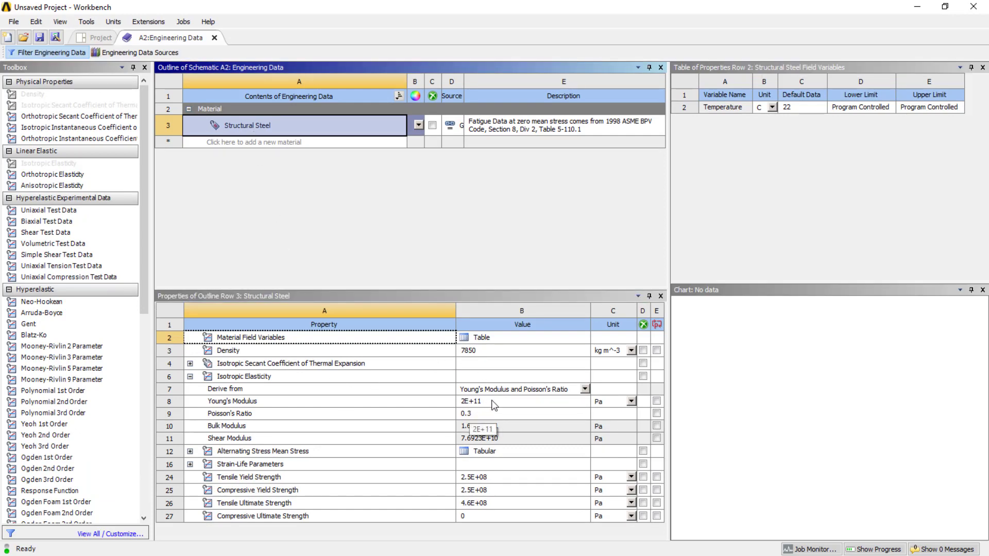
{"action": "left_click", "coordinate": [630, 401]}
{"action": "left_click", "coordinate": [92, 37]}
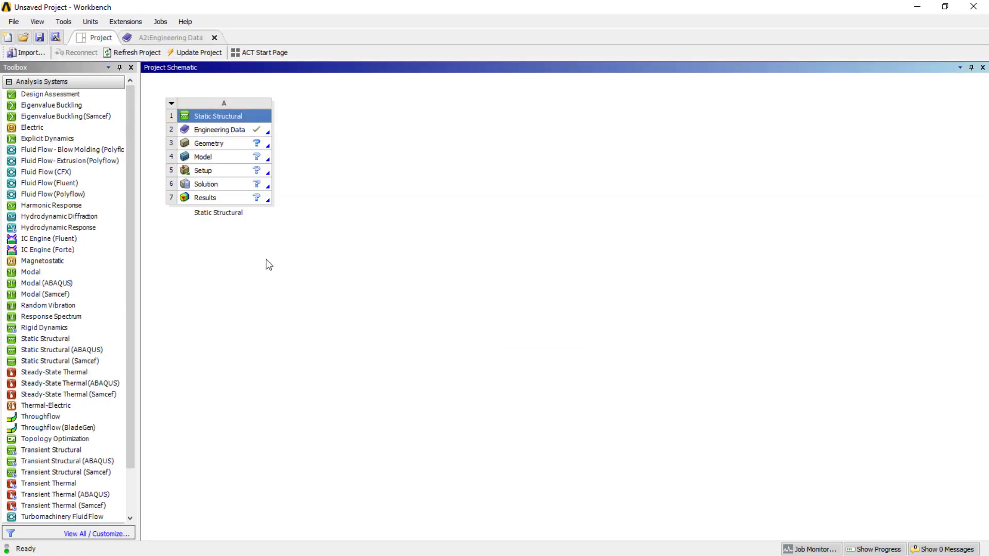
Import the Plate With hole SOLIDWORKS part from the Desktop as the geometry of the Static Structural system.
{"action": "left_click", "coordinate": [211, 146]}
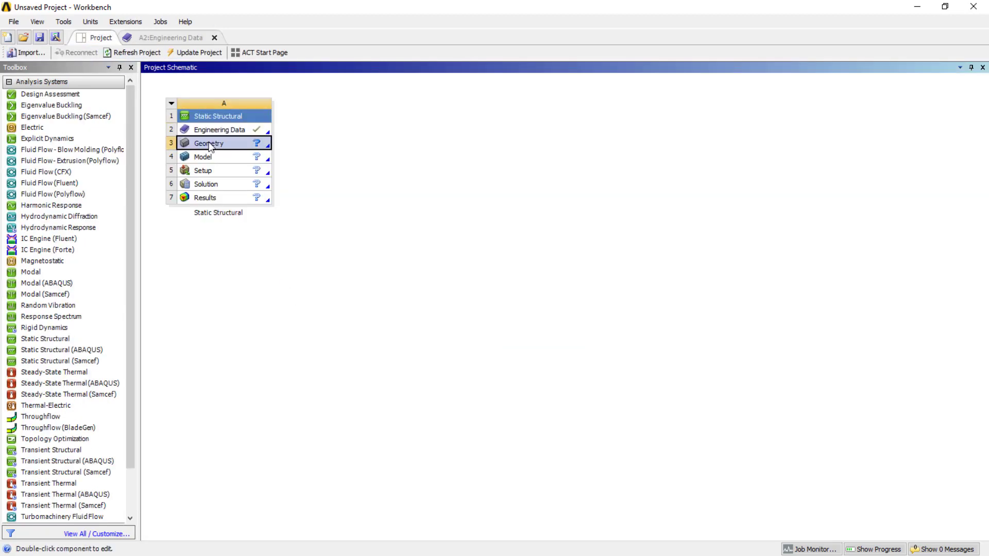
{"action": "right_click", "coordinate": [234, 148]}
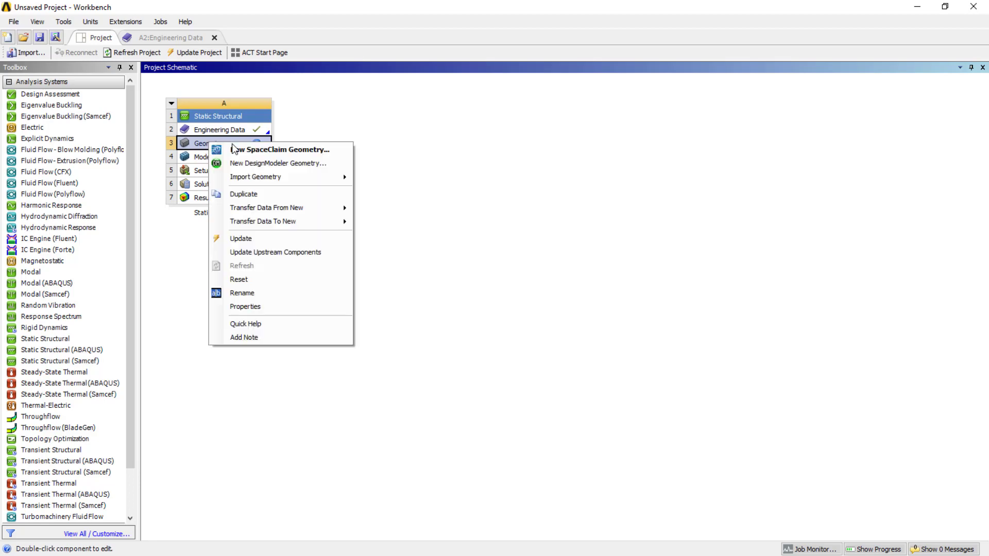
{"action": "mouse_move", "coordinate": [329, 177]}
{"action": "left_click", "coordinate": [376, 178]}
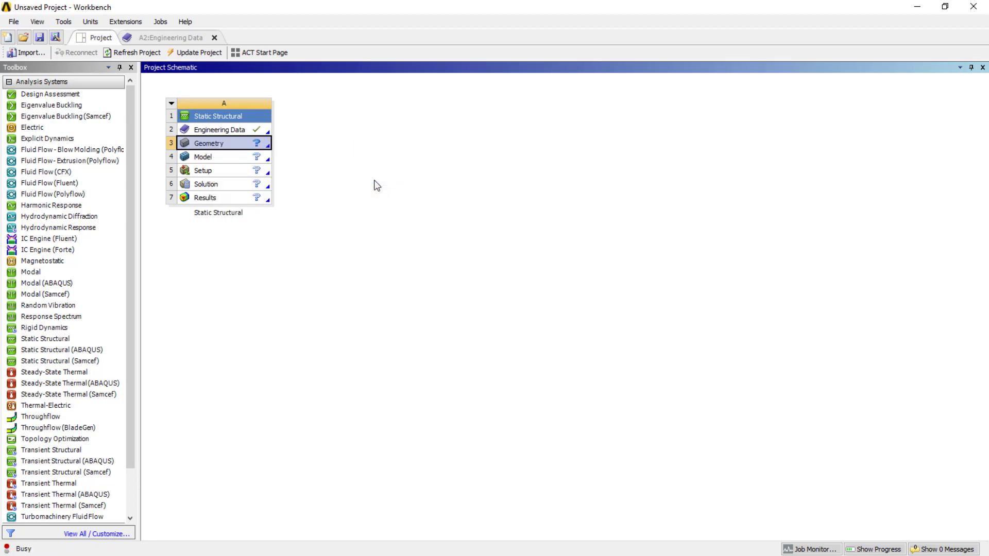
{"action": "left_click", "coordinate": [51, 140]}
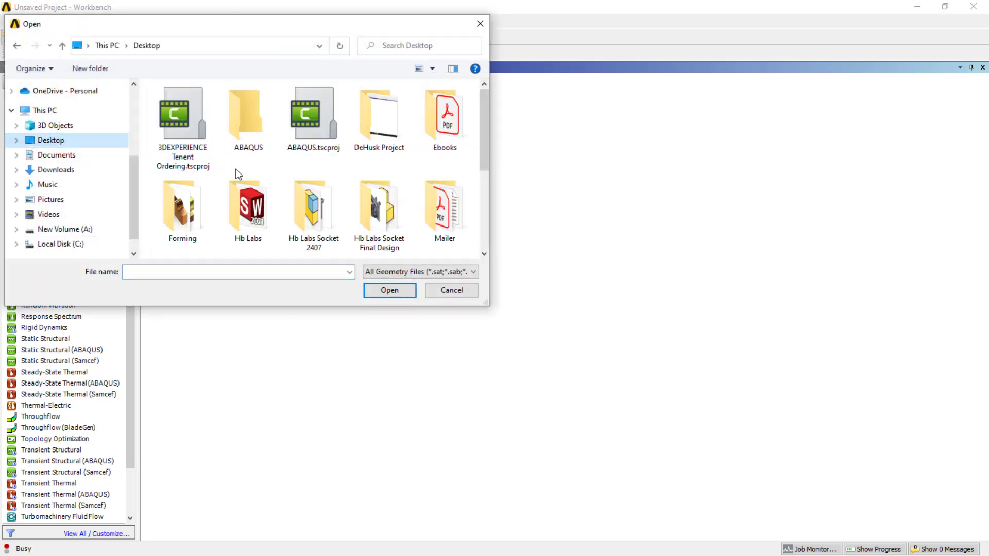
{"action": "scroll", "coordinate": [326, 245], "scroll_direction": "down", "scroll_amount": 3}
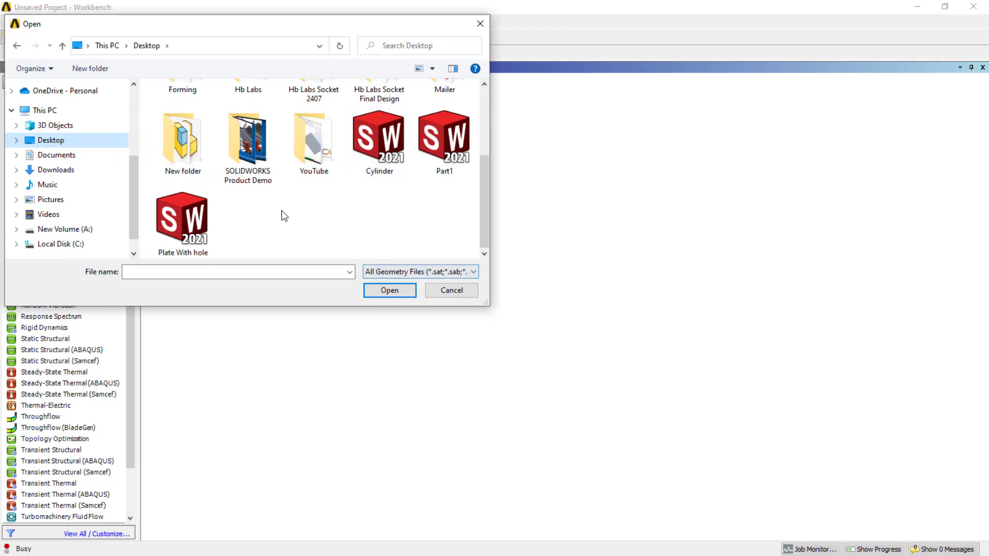
{"action": "left_click", "coordinate": [181, 220]}
{"action": "left_click", "coordinate": [389, 290]}
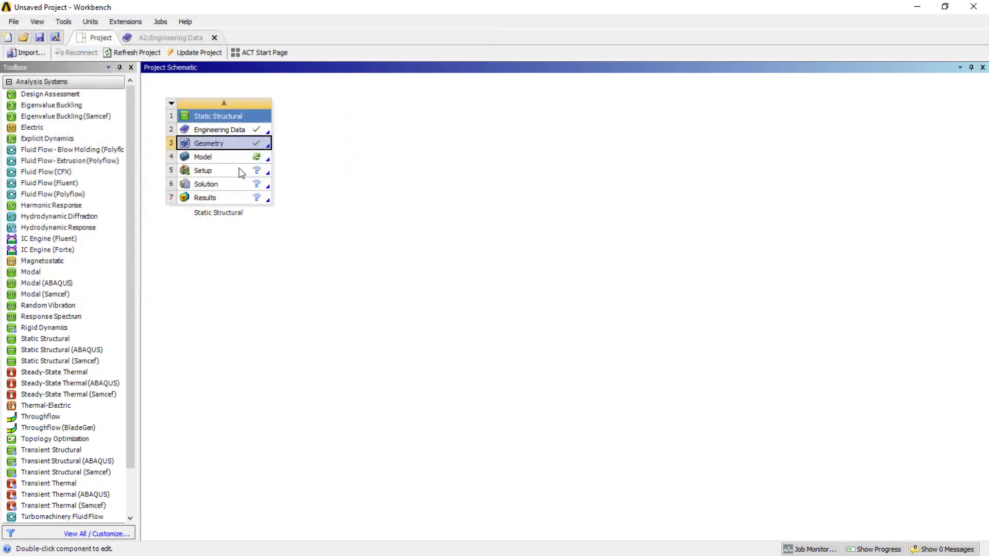
Open the system's model in Mechanical and check the material assignment of the Plate With hole body.
{"action": "right_click", "coordinate": [220, 161]}
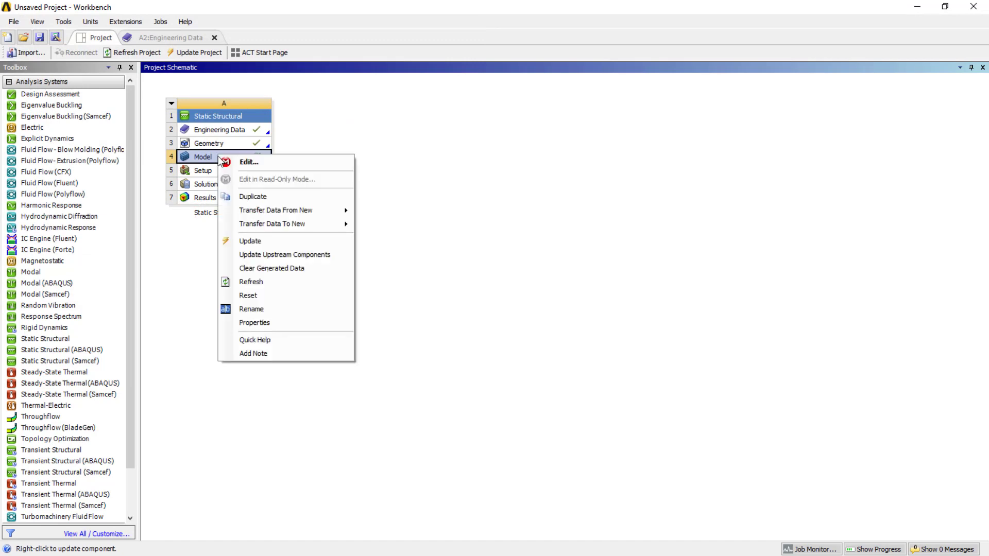
{"action": "left_click", "coordinate": [302, 162]}
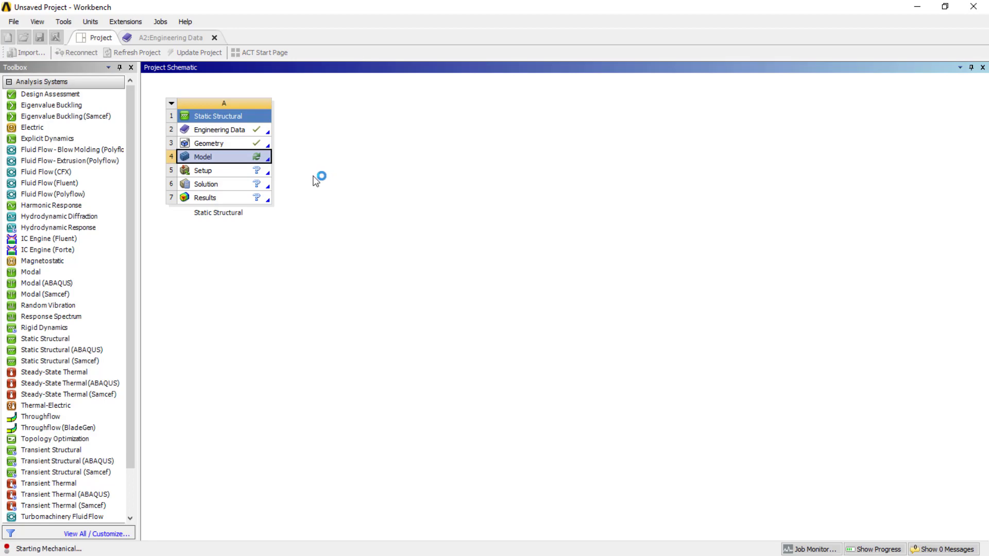
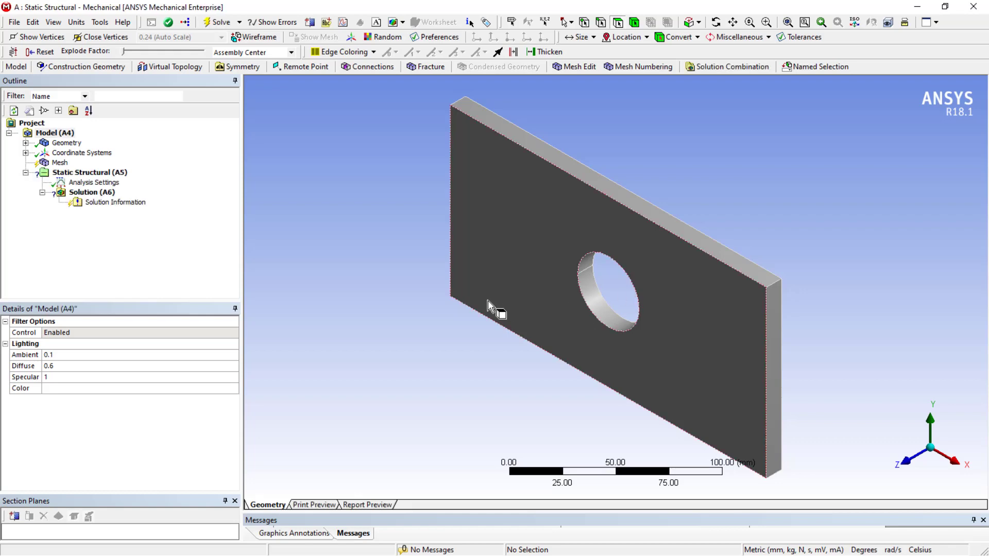
{"action": "left_click", "coordinate": [25, 142]}
{"action": "left_click", "coordinate": [75, 154]}
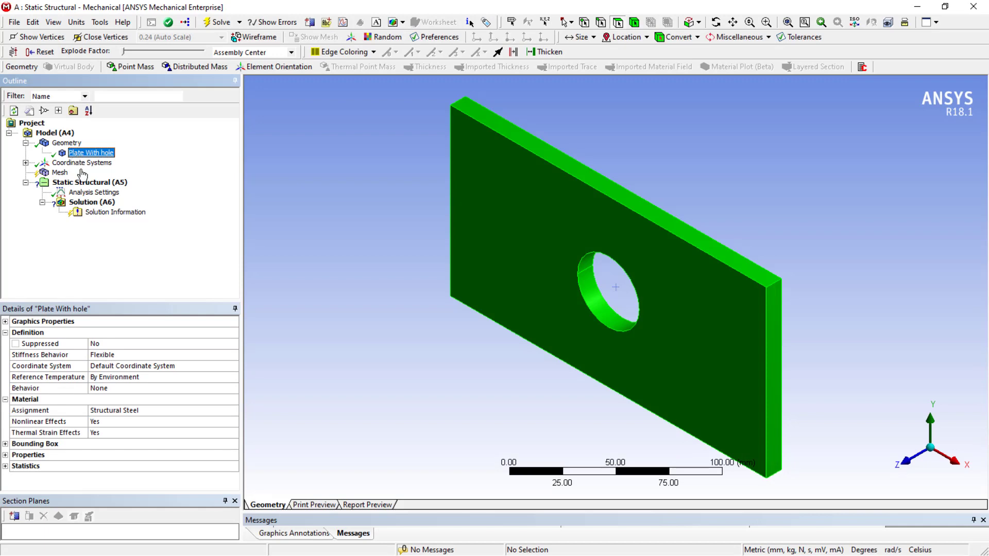
{"action": "left_click", "coordinate": [150, 412]}
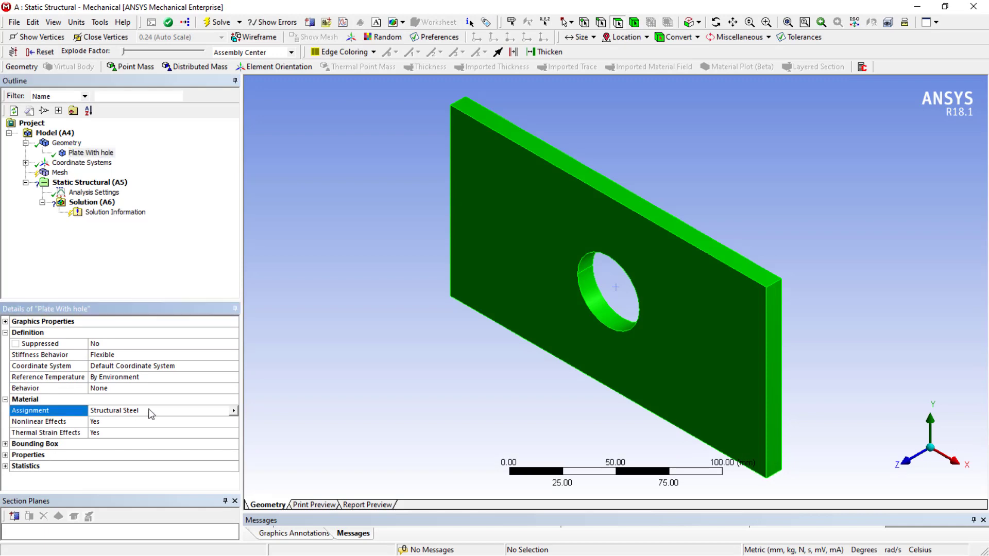
{"action": "left_click", "coordinate": [233, 411]}
{"action": "left_click", "coordinate": [309, 361]}
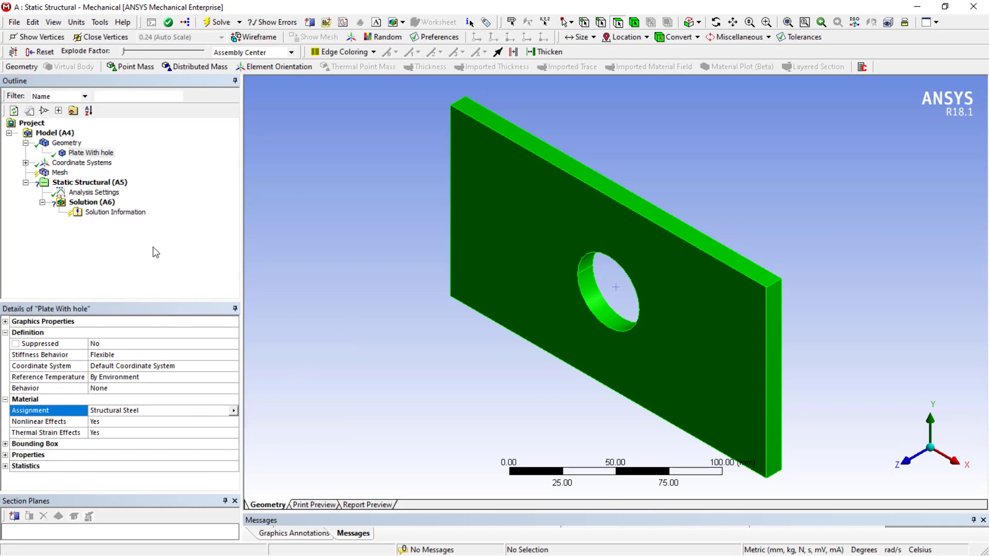
Set the Defeature Size in the mesh sizing settings to 3 mm.
{"action": "left_click", "coordinate": [59, 173]}
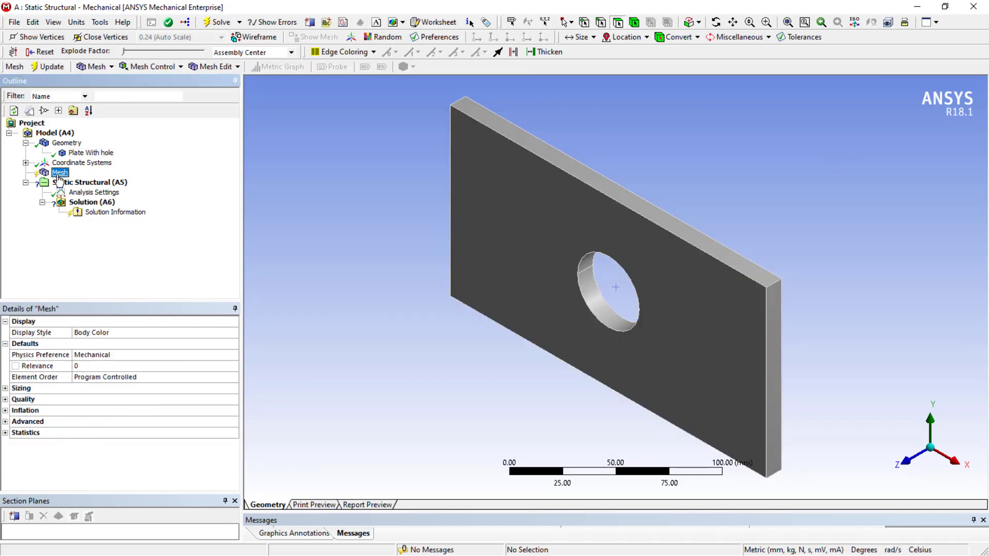
{"action": "left_click", "coordinate": [5, 389]}
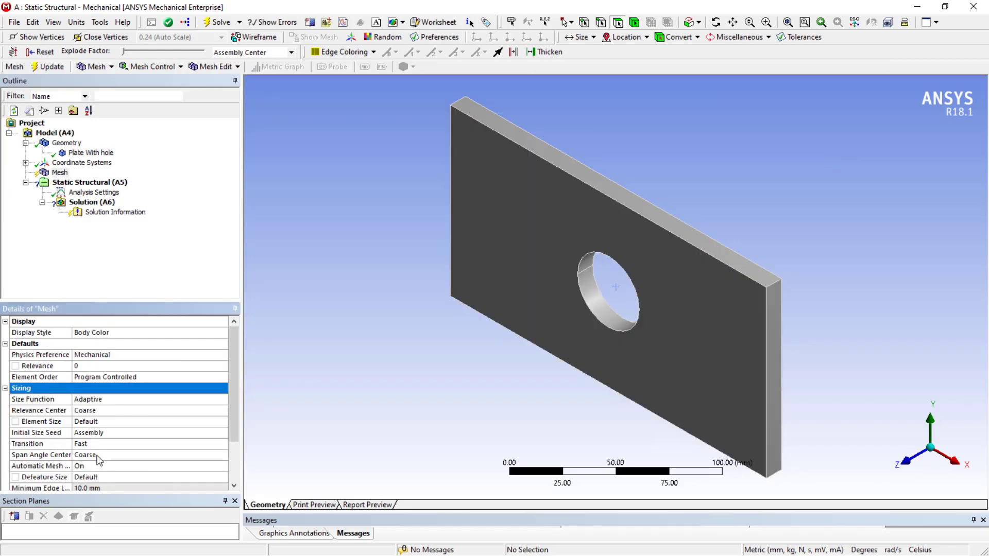
{"action": "scroll", "coordinate": [102, 457], "scroll_direction": "down", "scroll_amount": 3}
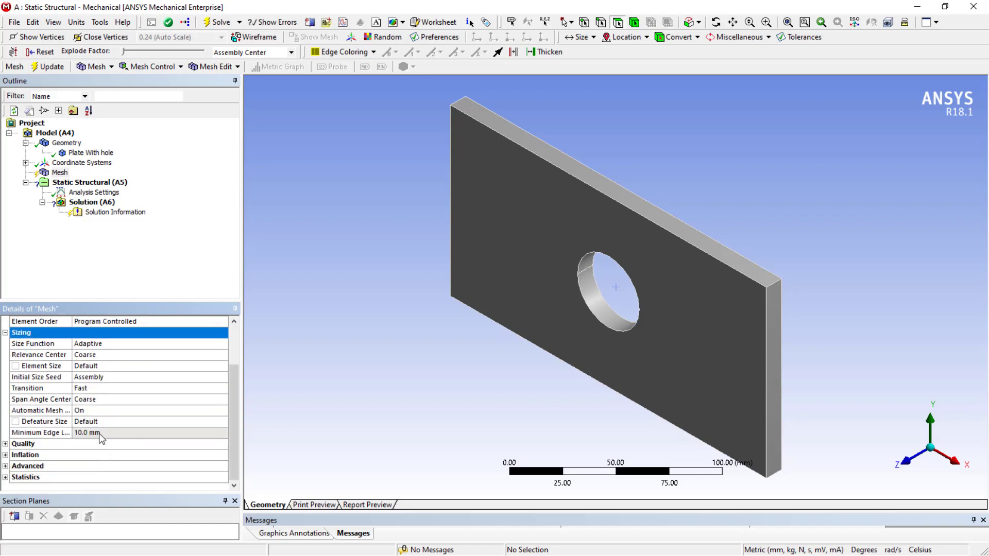
{"action": "left_click", "coordinate": [133, 422]}
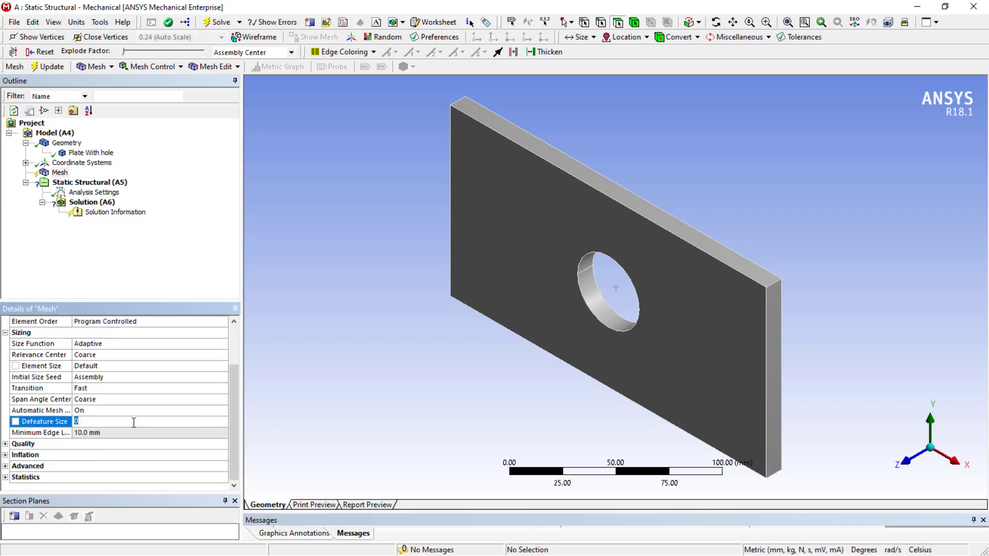
{"action": "type", "text": "3"}
{"action": "key", "text": "Return"}
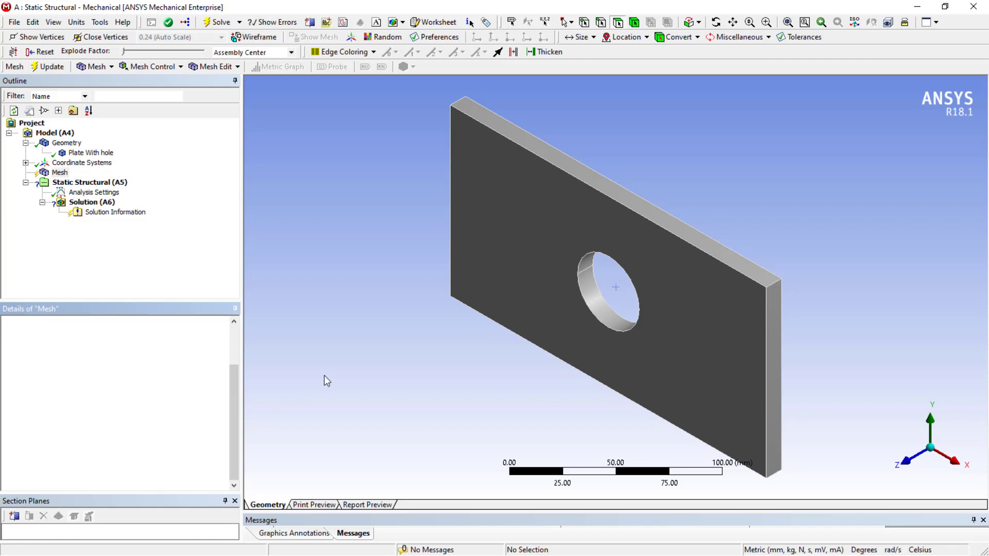
Generate the mesh for the plate.
{"action": "left_click", "coordinate": [67, 162]}
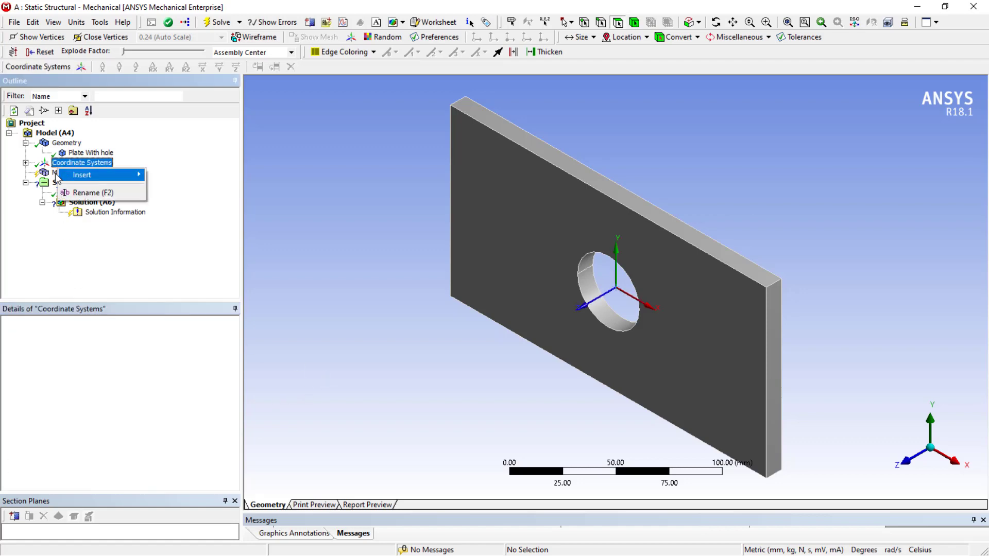
{"action": "left_click", "coordinate": [59, 173]}
{"action": "right_click", "coordinate": [59, 172]}
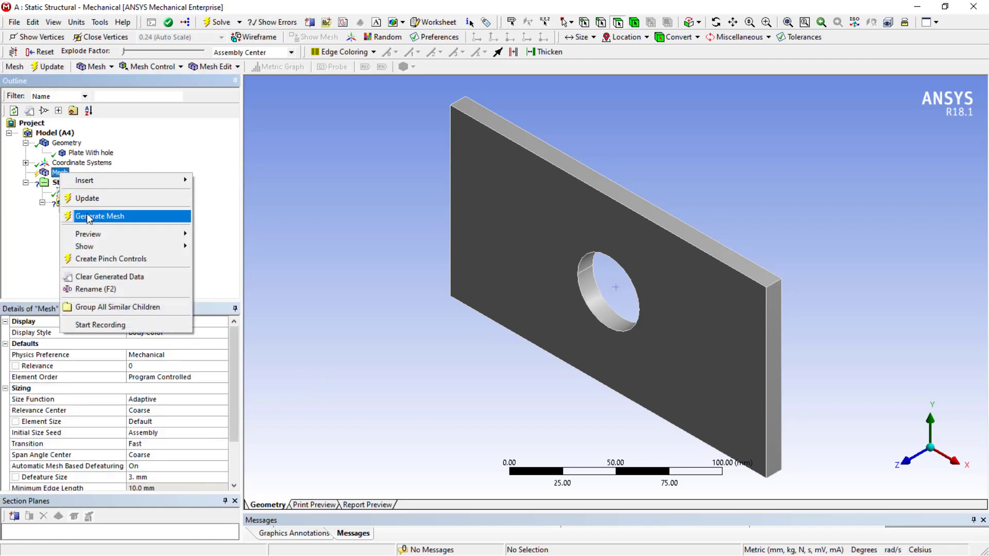
{"action": "left_click", "coordinate": [79, 216]}
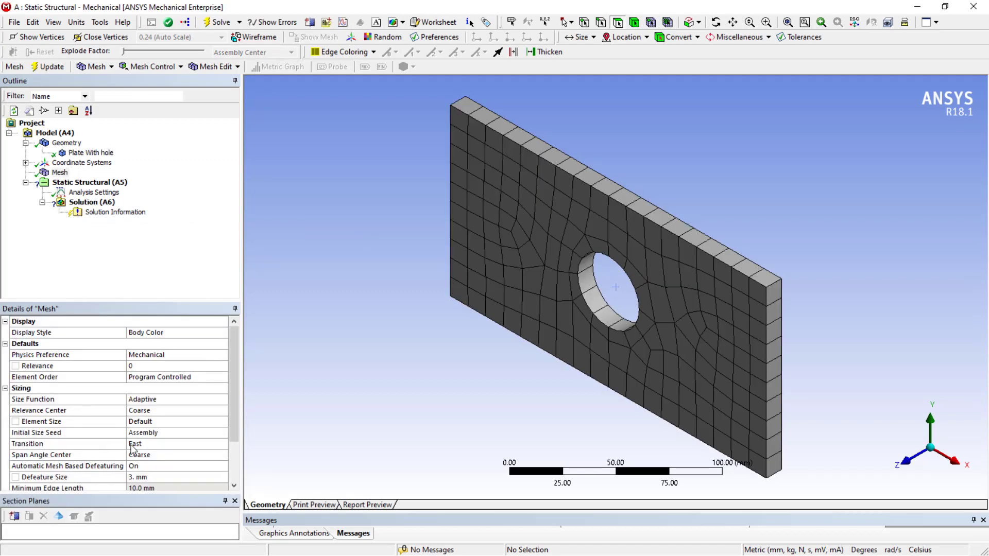
Set both the Relevance Center and the Span Angle Center of the mesh sizing to Fine.
{"action": "left_click", "coordinate": [151, 410]}
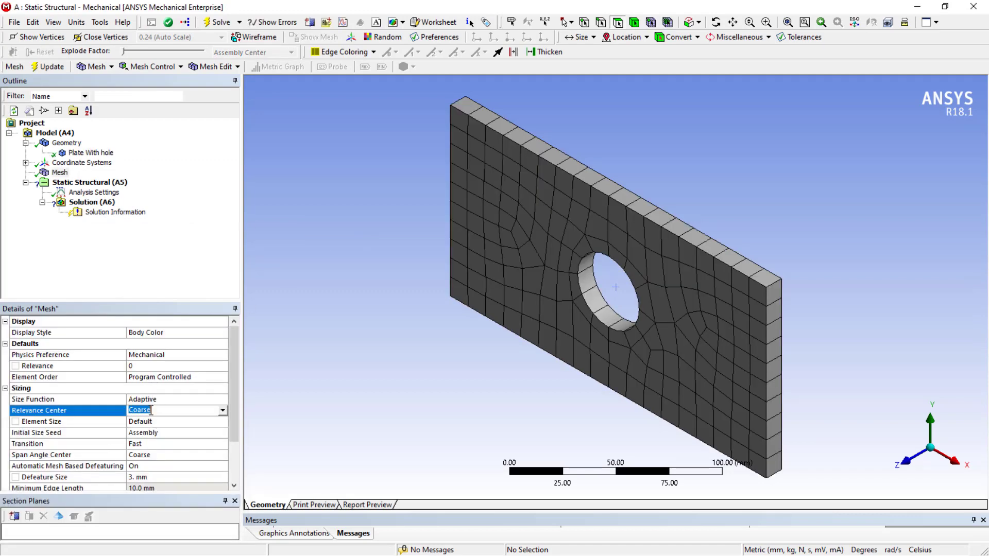
{"action": "left_click", "coordinate": [223, 410]}
{"action": "left_click", "coordinate": [180, 436]}
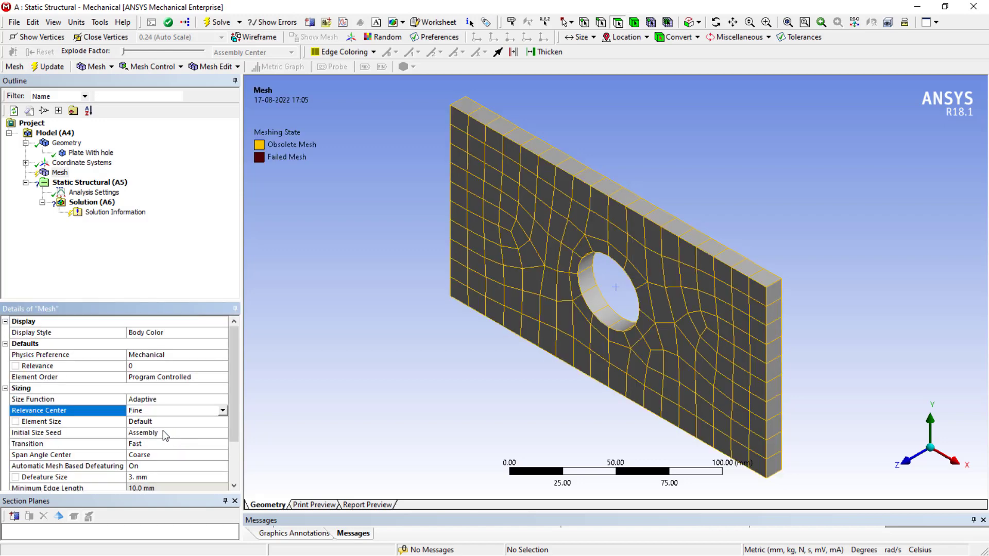
{"action": "left_click", "coordinate": [170, 454]}
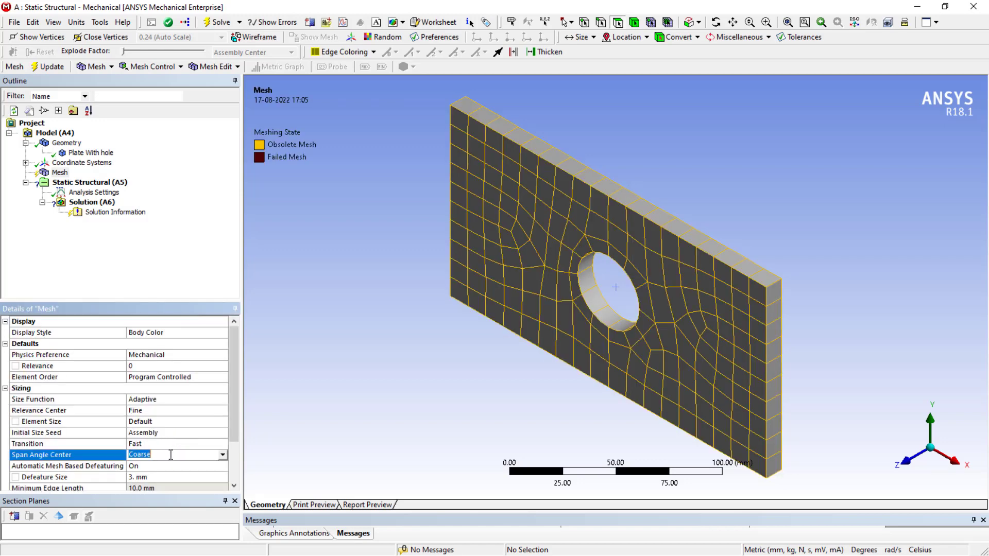
{"action": "left_click", "coordinate": [223, 456]}
{"action": "left_click", "coordinate": [188, 481]}
{"action": "scroll", "coordinate": [185, 475], "scroll_direction": "down", "scroll_amount": 2}
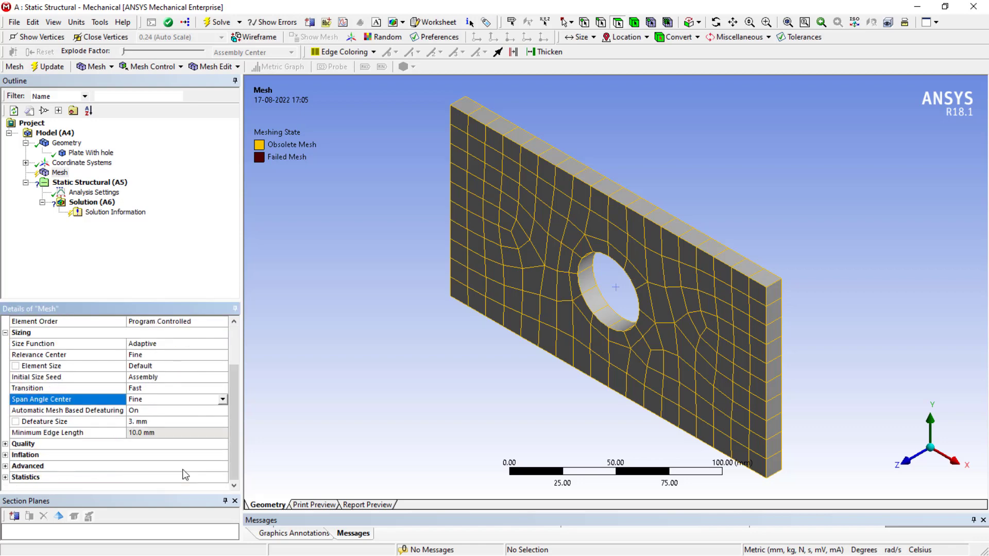
Regenerate the plate's mesh with the Fine sizing, Linear element order and Curvature size function.
{"action": "right_click", "coordinate": [58, 173]}
{"action": "left_click", "coordinate": [97, 215]}
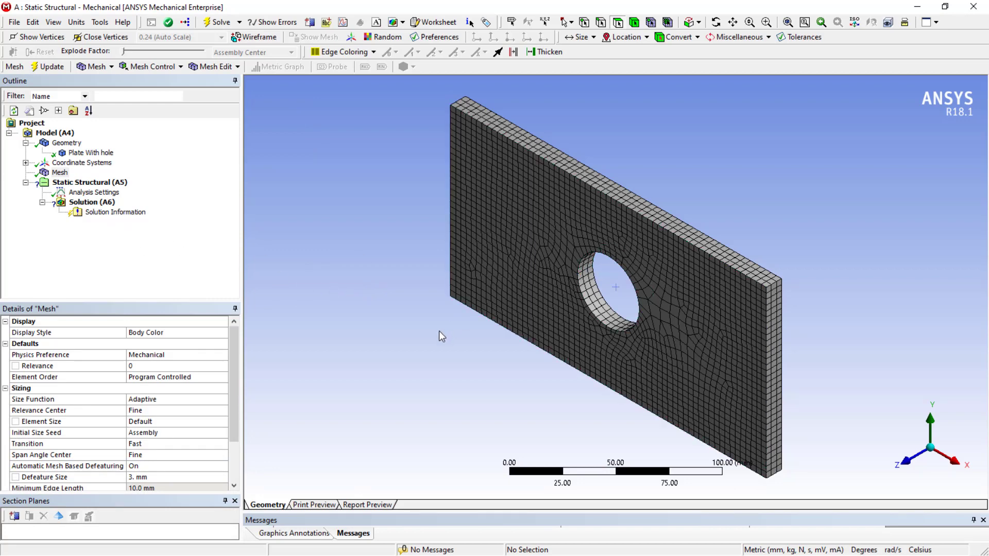
{"action": "left_click", "coordinate": [59, 173]}
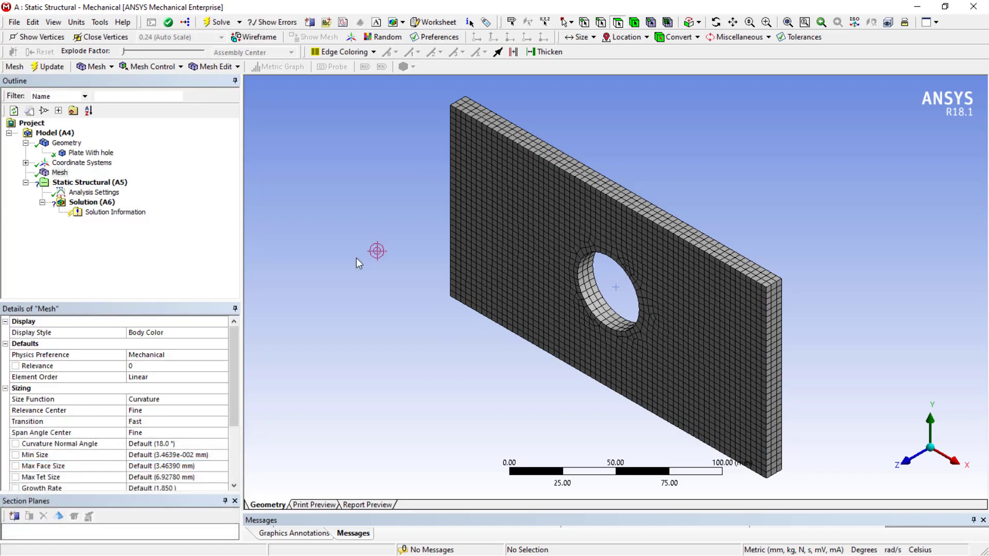
Add a mesh method control to the plate body and set its method to Tetrahedrons.
{"action": "left_click", "coordinate": [149, 68]}
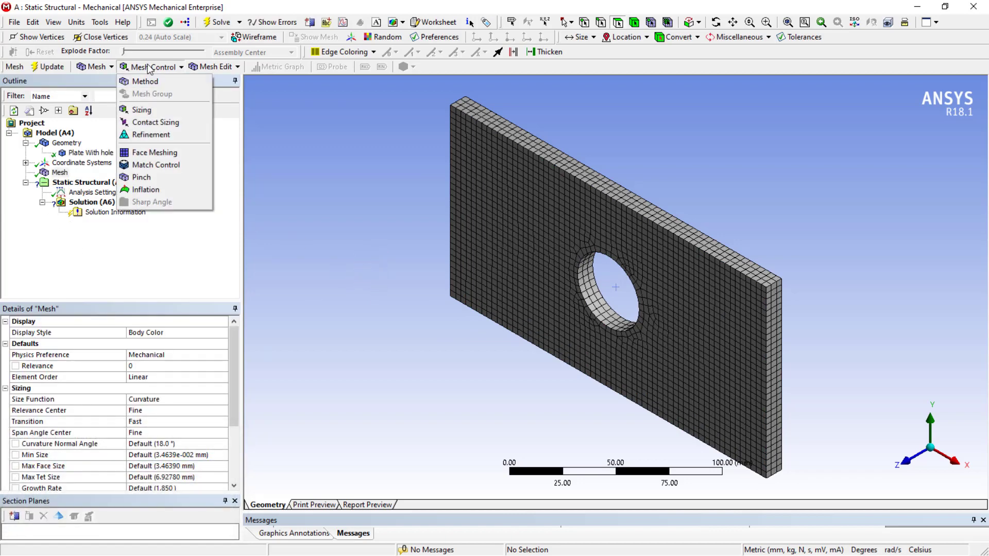
{"action": "left_click", "coordinate": [146, 81]}
{"action": "left_click", "coordinate": [146, 343]}
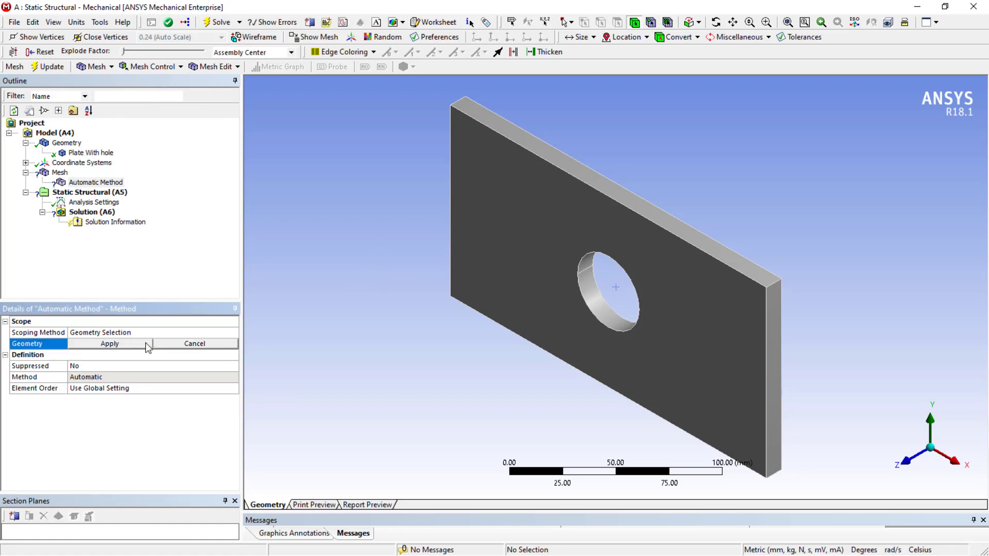
{"action": "left_click", "coordinate": [504, 225]}
{"action": "left_click", "coordinate": [141, 345]}
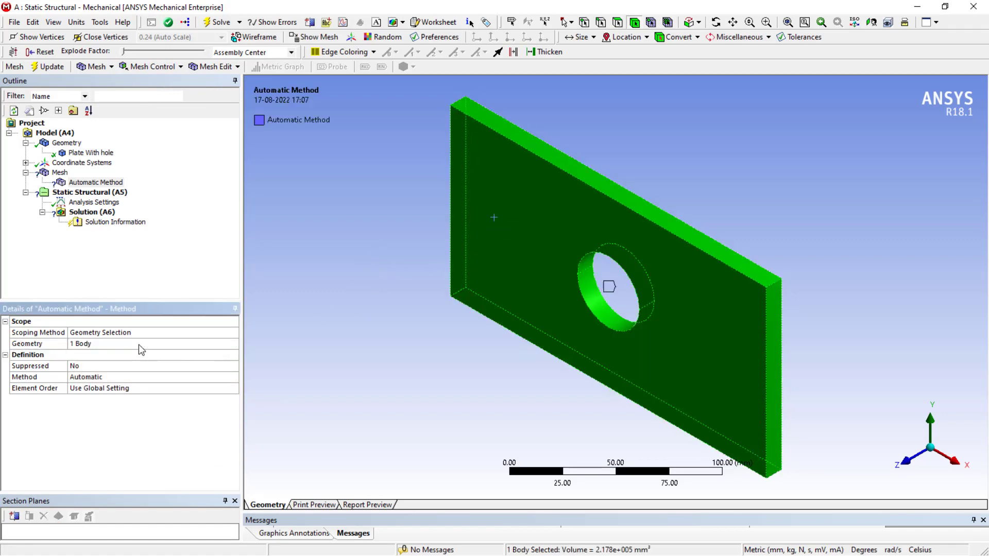
{"action": "left_click", "coordinate": [212, 376]}
{"action": "left_click", "coordinate": [233, 377]}
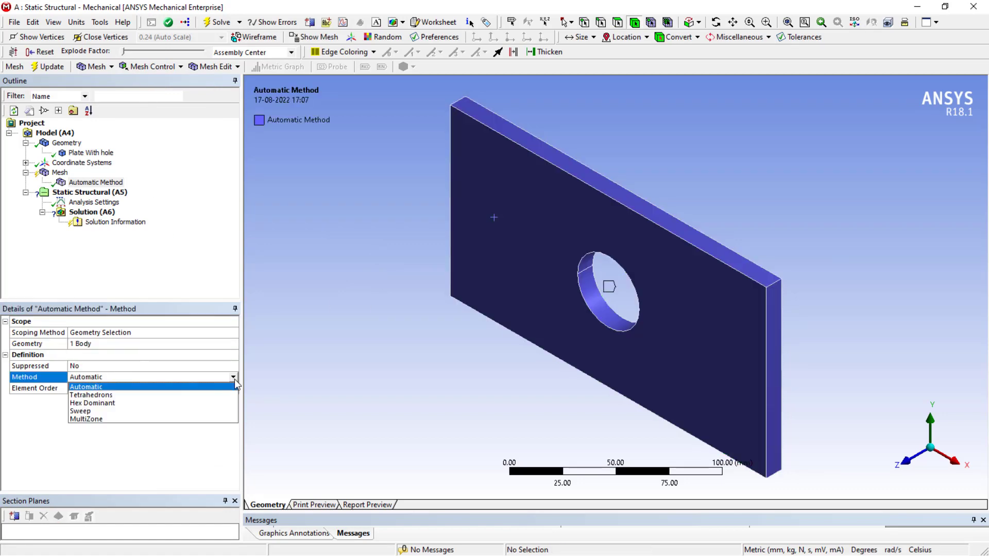
{"action": "left_click", "coordinate": [175, 395]}
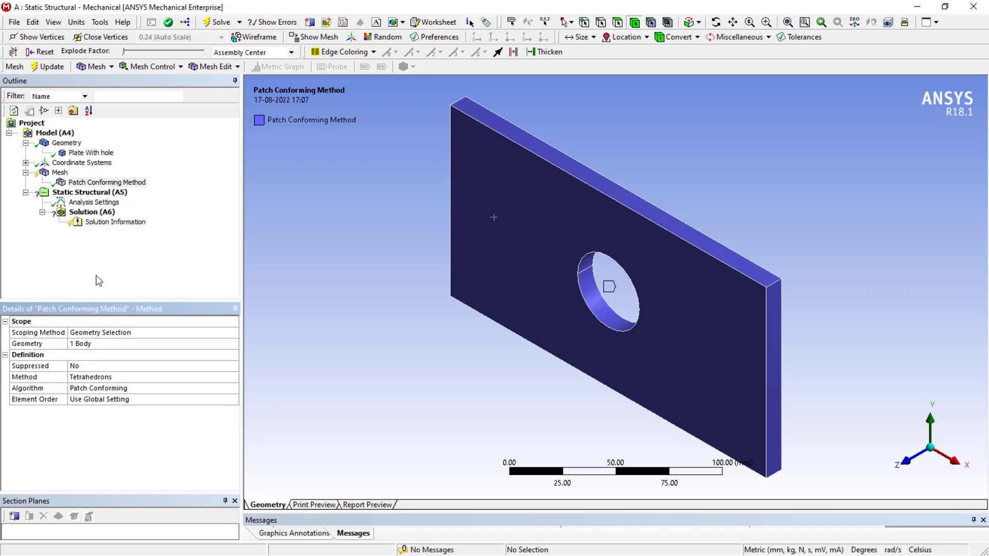
Generate the tetrahedral mesh of the plate and inspect it together with the mesh sizing details.
{"action": "left_click", "coordinate": [60, 172]}
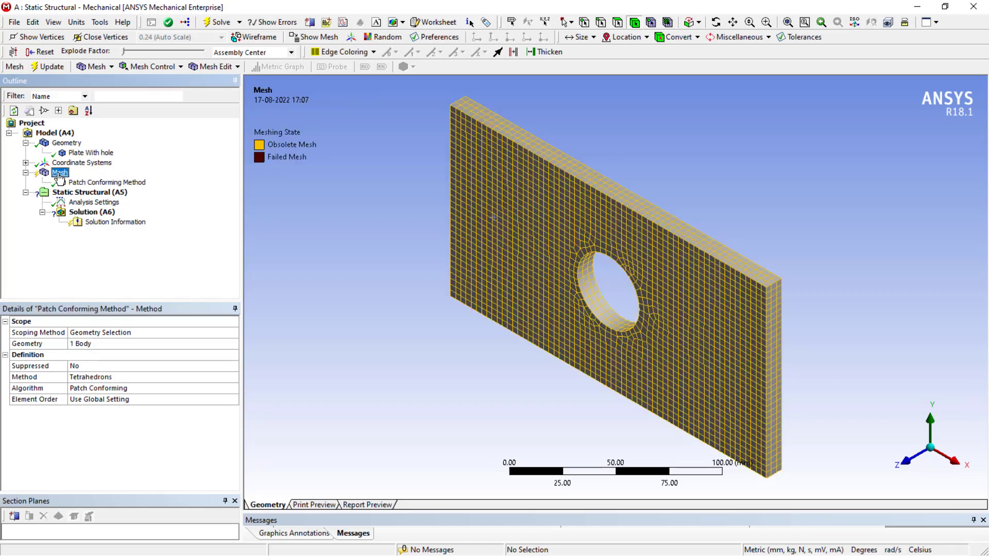
{"action": "right_click", "coordinate": [59, 173]}
{"action": "left_click", "coordinate": [88, 216]}
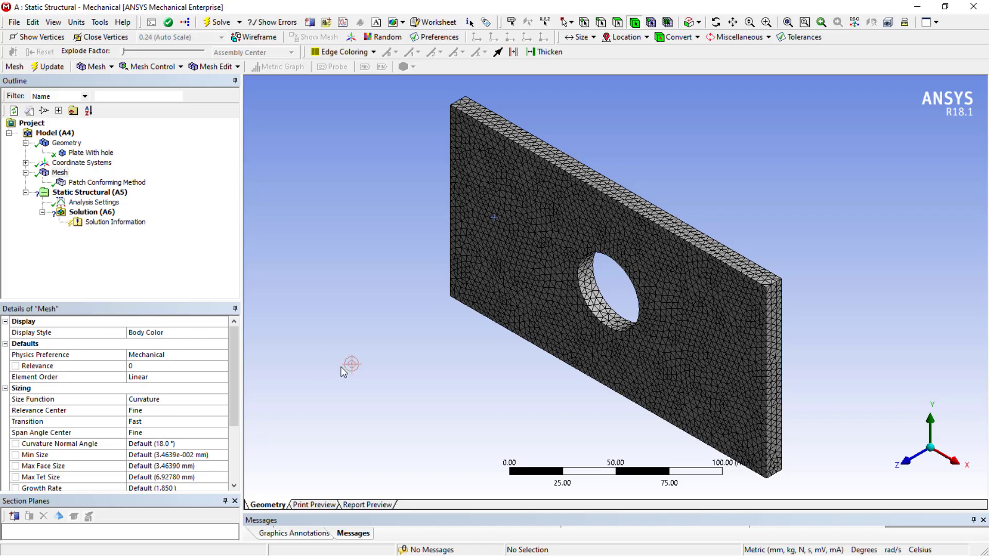
{"action": "left_click_drag", "start_coordinate": [230, 409], "coordinate": [308, 412]}
{"action": "scroll", "coordinate": [382, 382], "scroll_direction": "up", "scroll_amount": 1}
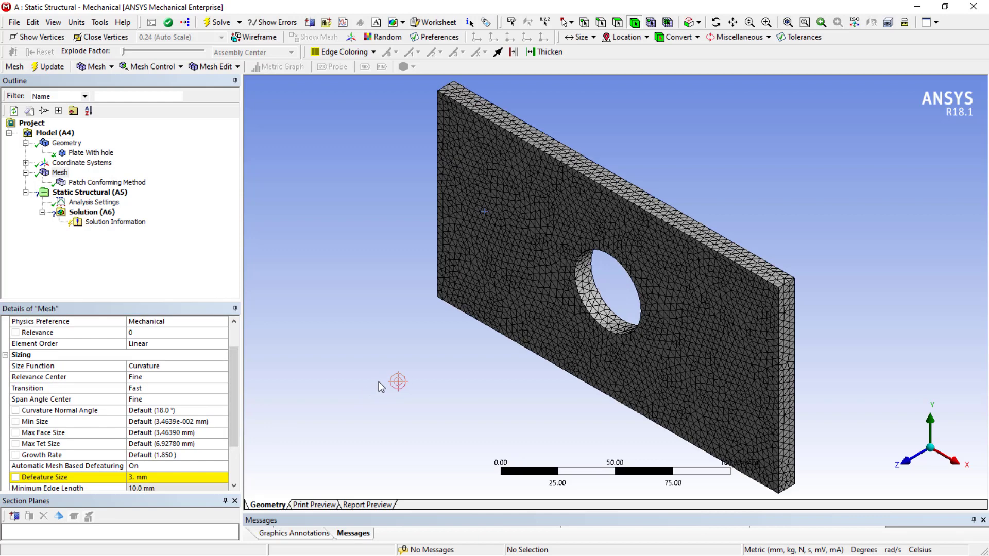
{"action": "scroll", "coordinate": [379, 382], "scroll_direction": "down", "scroll_amount": 2}
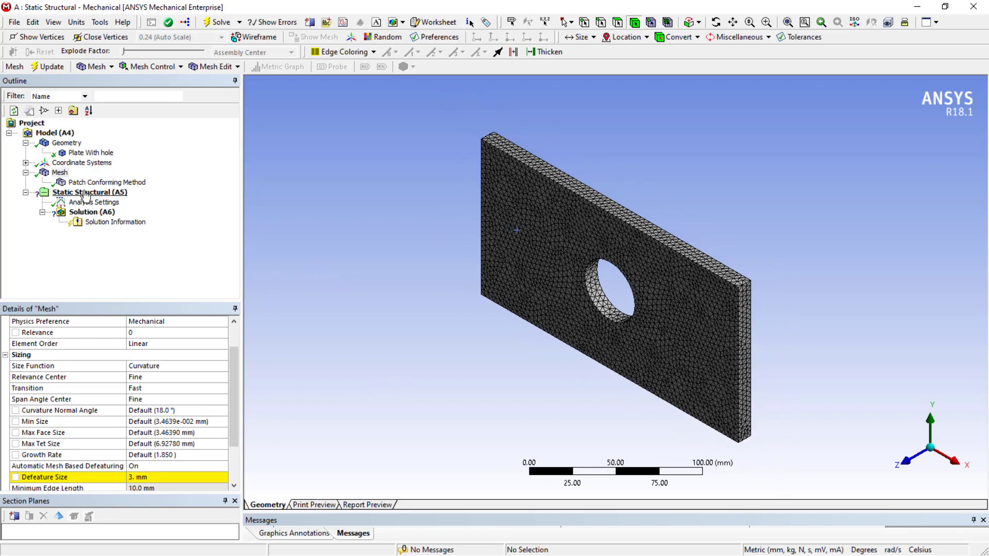
Add a 10000 N force to the Static Structural analysis, pulling outward on the plate's short end face on the +X side.
{"action": "left_click", "coordinate": [103, 182]}
{"action": "left_click", "coordinate": [105, 194]}
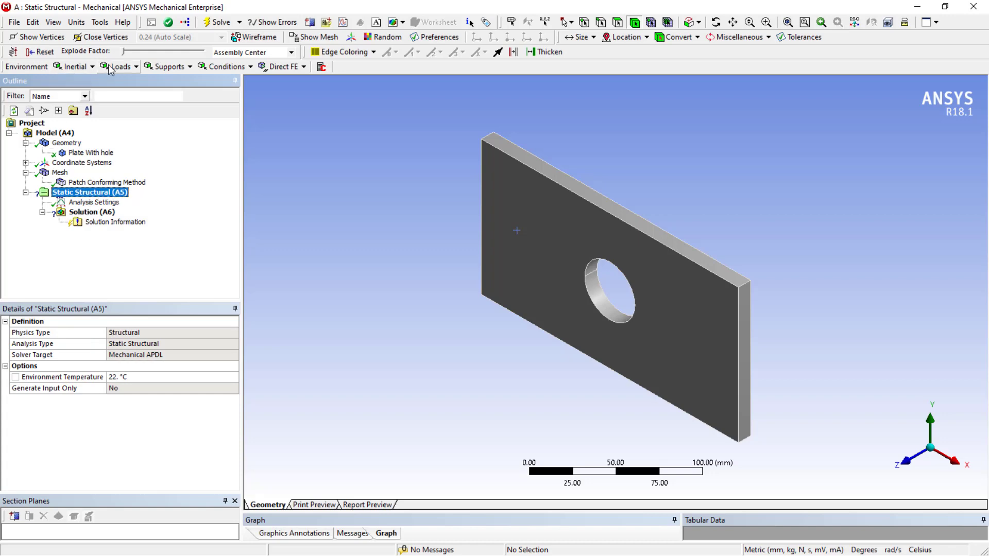
{"action": "right_click", "coordinate": [98, 195]}
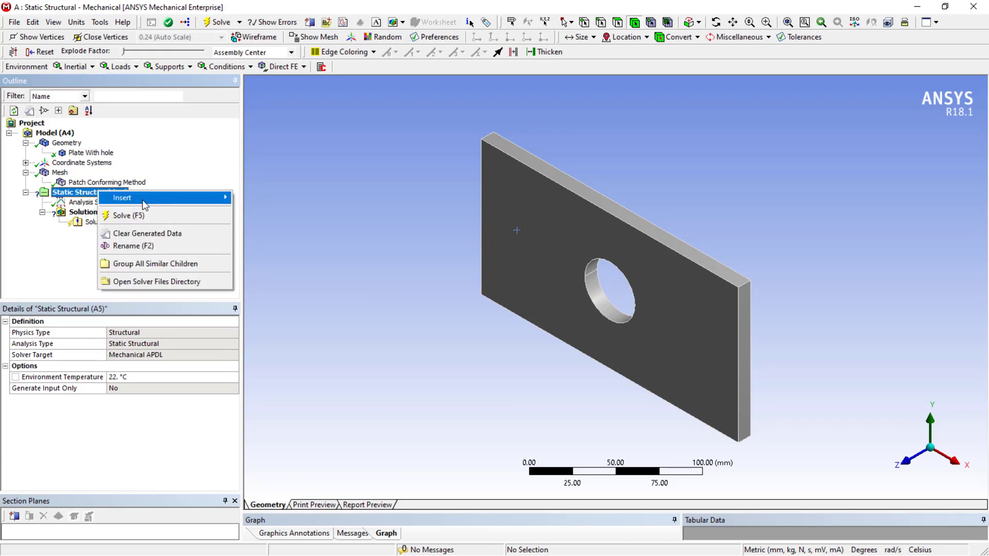
{"action": "mouse_move", "coordinate": [191, 200]}
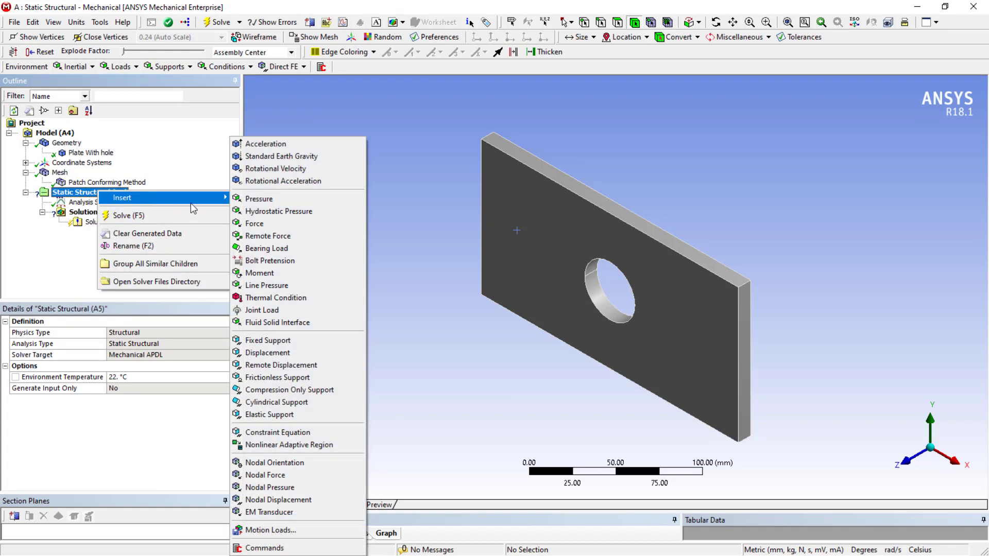
{"action": "left_click", "coordinate": [261, 224]}
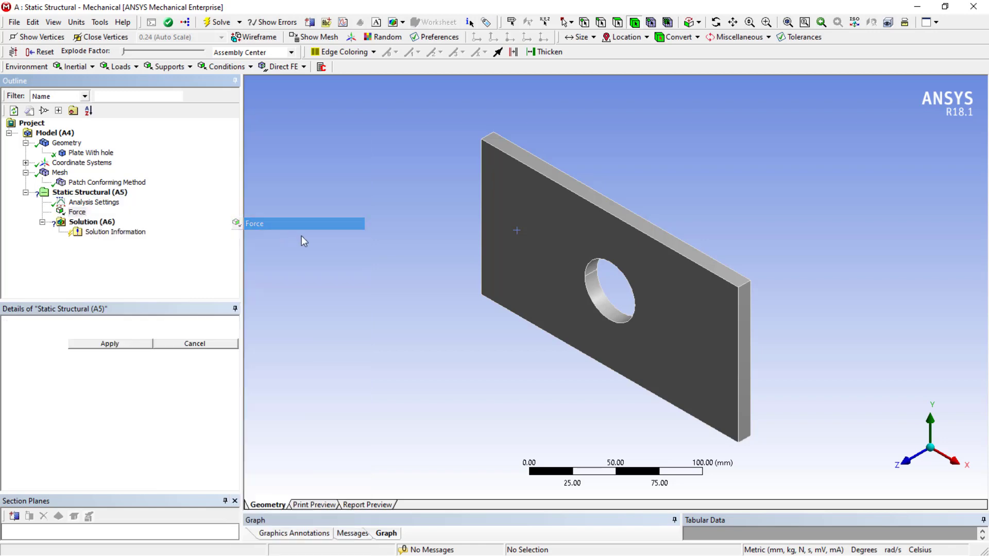
{"action": "left_click", "coordinate": [741, 352]}
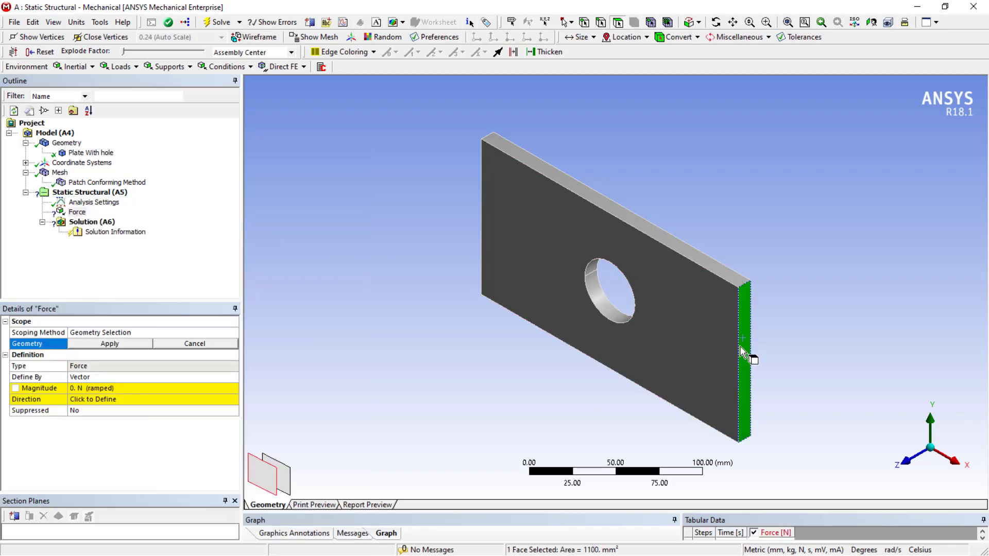
{"action": "left_click", "coordinate": [117, 349]}
{"action": "left_click", "coordinate": [107, 387]}
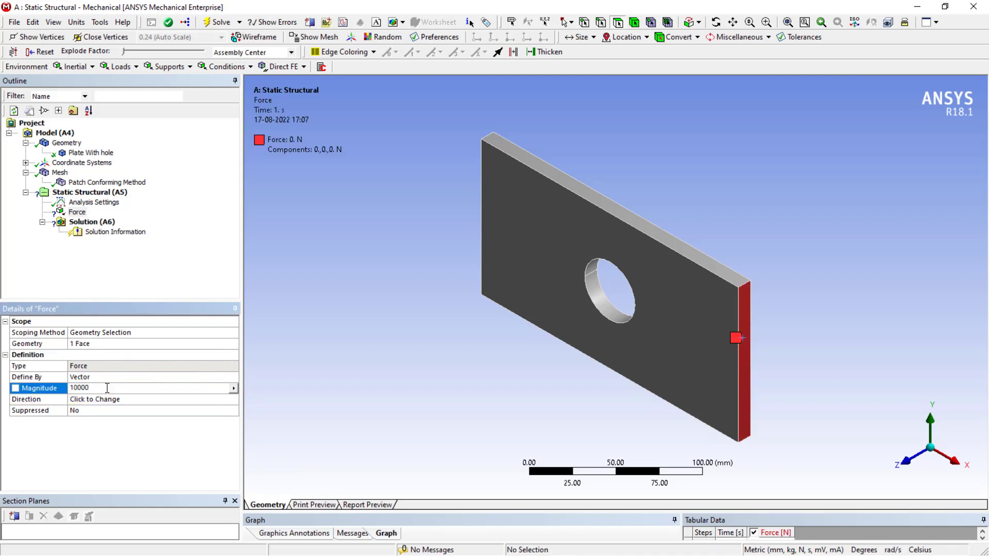
{"action": "key", "text": "Return"}
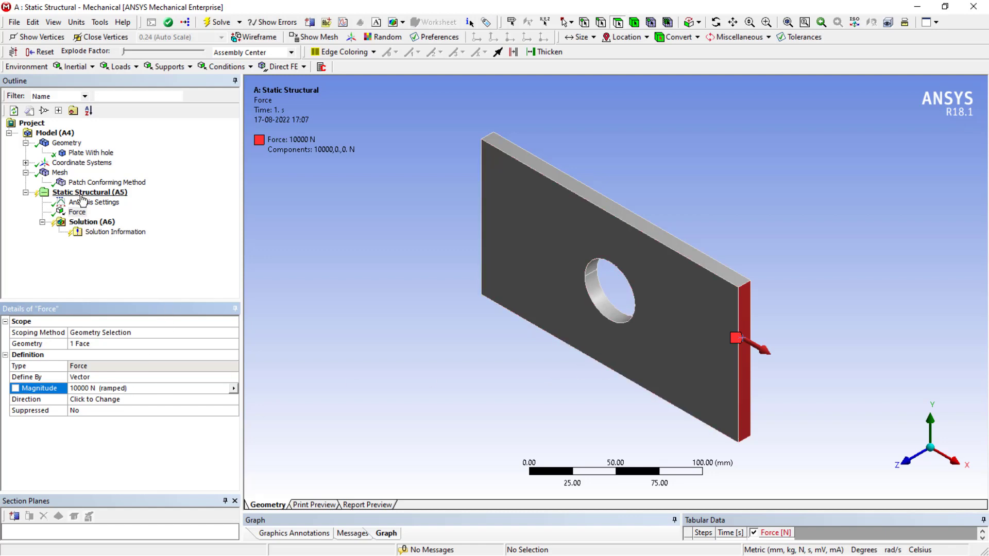
Apply a fixed support to the plate's short end face opposite the loaded one.
{"action": "left_click", "coordinate": [163, 66]}
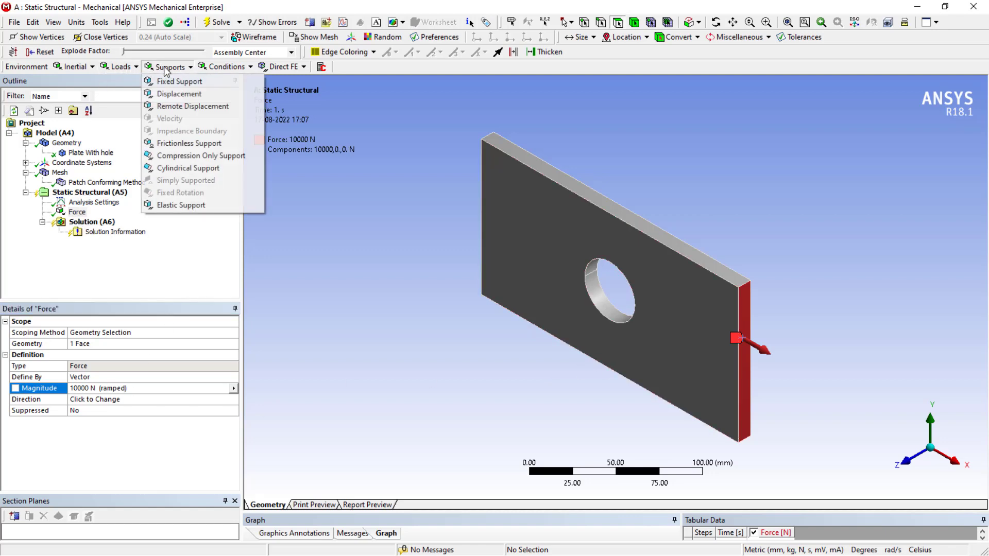
{"action": "left_click", "coordinate": [179, 81]}
{"action": "middle_click_drag", "start_coordinate": [439, 300], "coordinate": [523, 293]}
{"action": "left_click", "coordinate": [485, 278]}
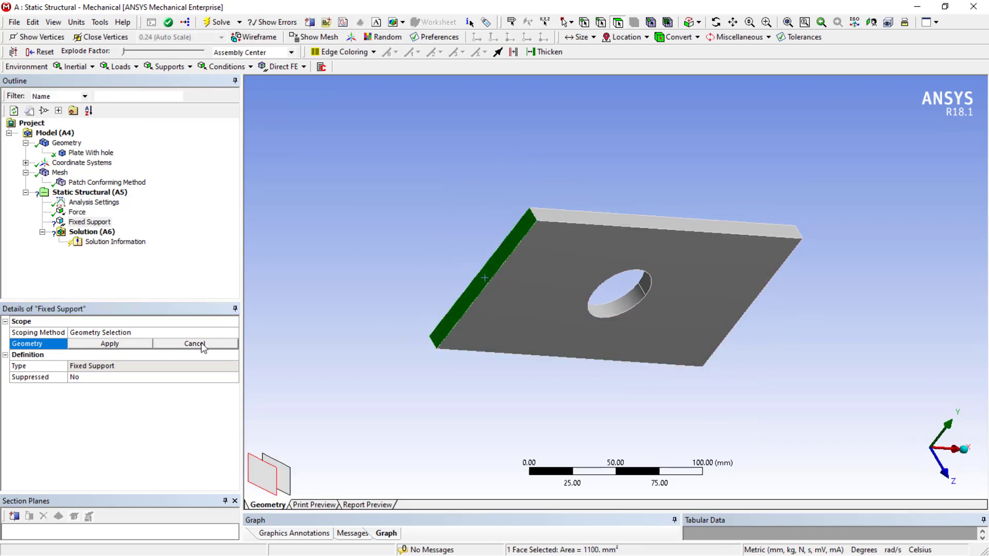
{"action": "left_click", "coordinate": [90, 345]}
{"action": "middle_click_drag", "start_coordinate": [338, 375], "coordinate": [379, 381]}
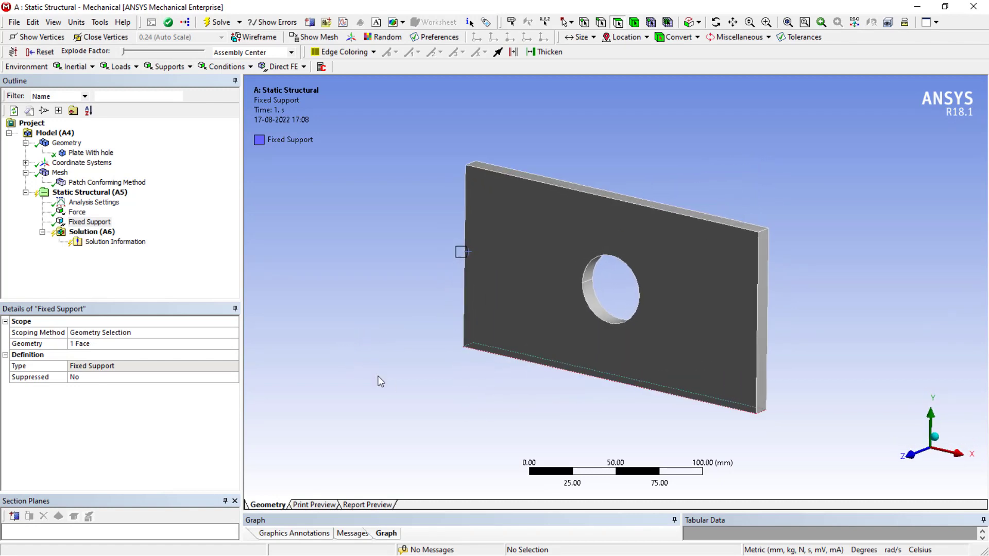
Add a Total Deformation result for all bodies to the solution.
{"action": "left_click", "coordinate": [92, 232]}
{"action": "right_click", "coordinate": [92, 234]}
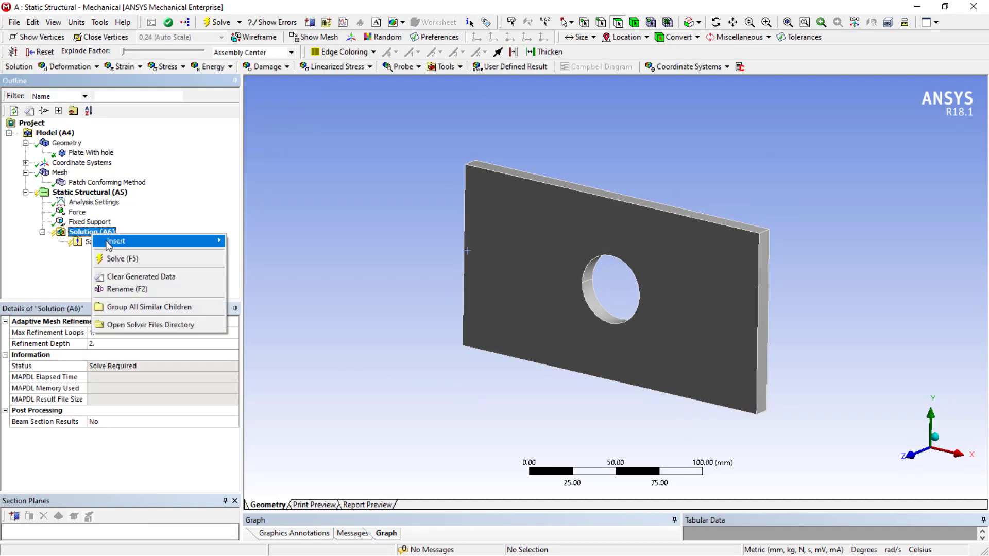
{"action": "mouse_move", "coordinate": [119, 241]}
{"action": "mouse_move", "coordinate": [263, 242]}
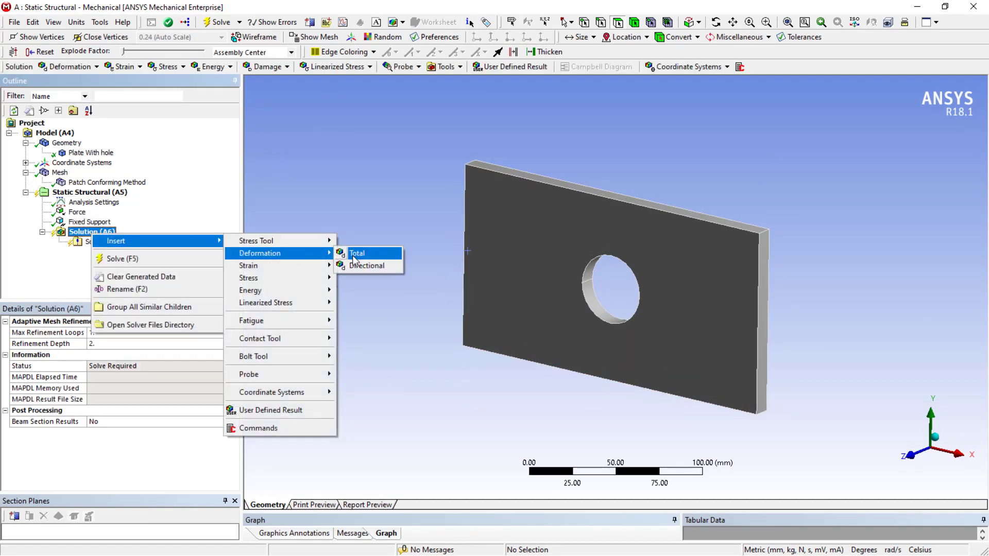
{"action": "left_click", "coordinate": [355, 254]}
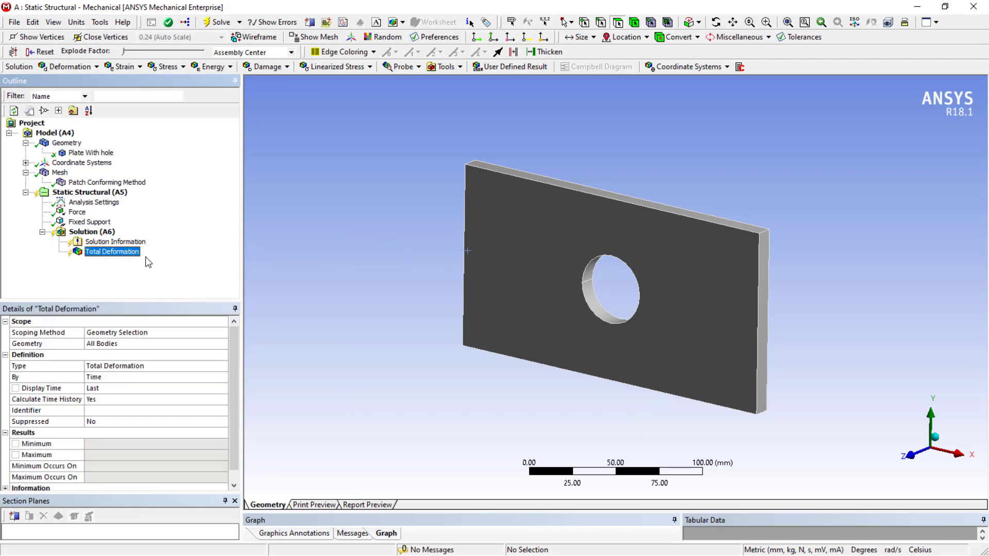
Add an Equivalent (von-Mises) Stress result for all bodies to the solution.
{"action": "left_click", "coordinate": [88, 232]}
{"action": "right_click", "coordinate": [83, 233]}
{"action": "mouse_move", "coordinate": [103, 240]}
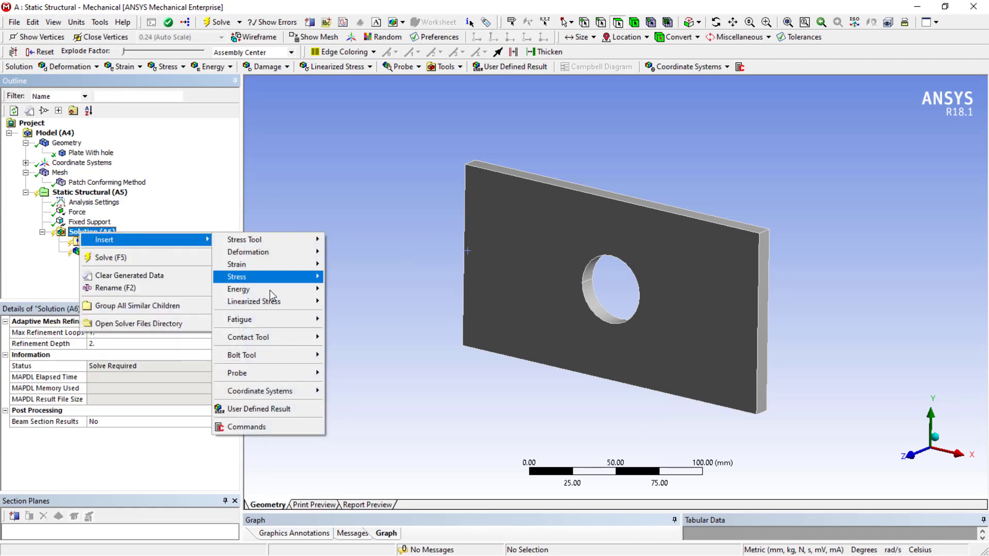
{"action": "mouse_move", "coordinate": [242, 273]}
{"action": "left_click", "coordinate": [355, 276]}
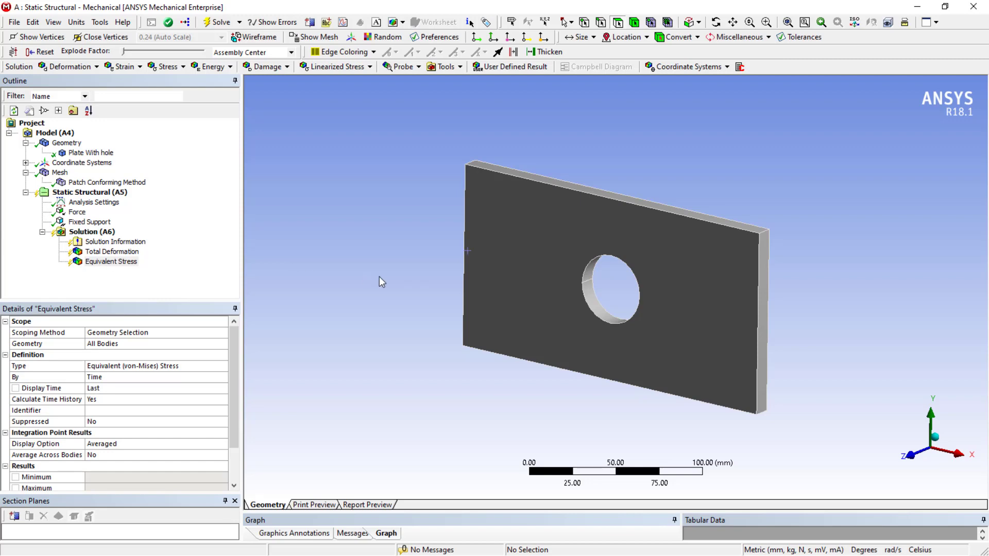
Solve the static structural analysis and display the equivalent stress contour on the plate.
{"action": "scroll", "coordinate": [380, 277], "scroll_direction": "up", "scroll_amount": 3}
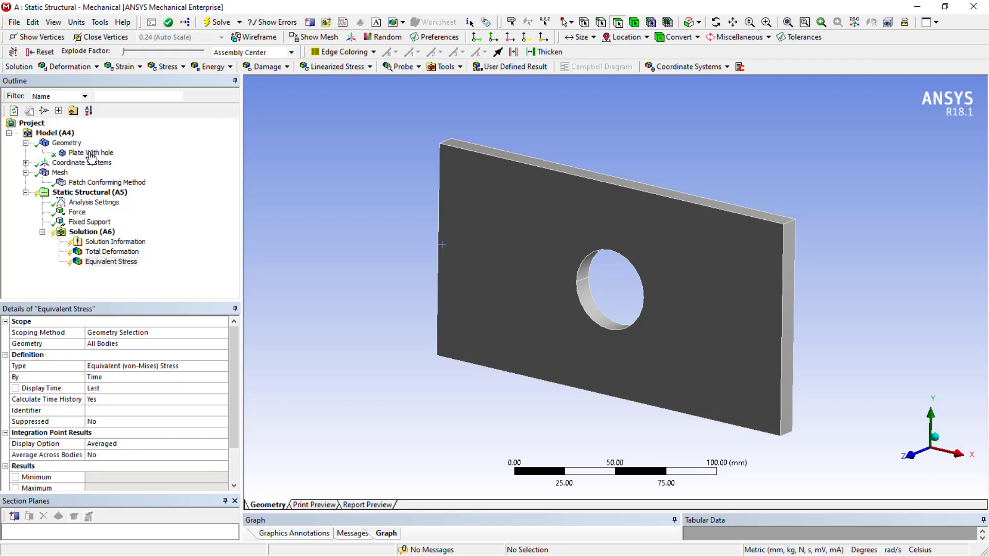
{"action": "left_click", "coordinate": [216, 22]}
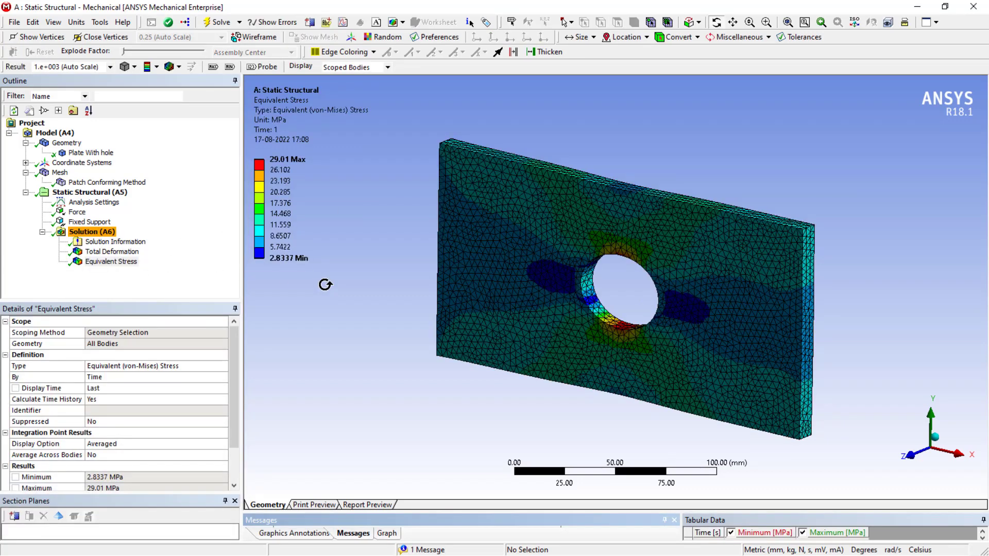
{"action": "left_click_drag", "start_coordinate": [322, 283], "coordinate": [325, 285]}
{"action": "scroll", "coordinate": [325, 284], "scroll_direction": "up", "scroll_amount": 2}
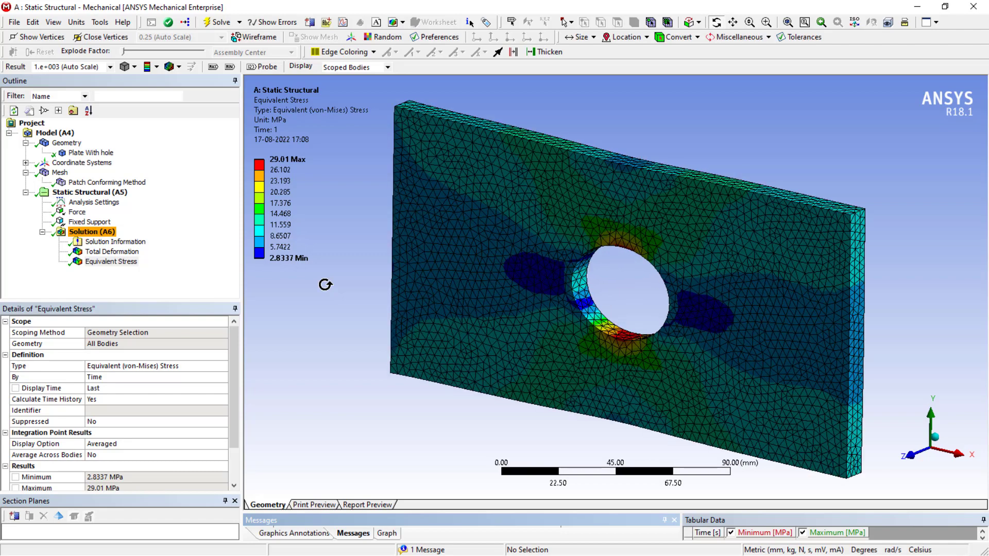
Review the plate's equivalent stress range and its total deformation contour.
{"action": "left_click", "coordinate": [114, 263]}
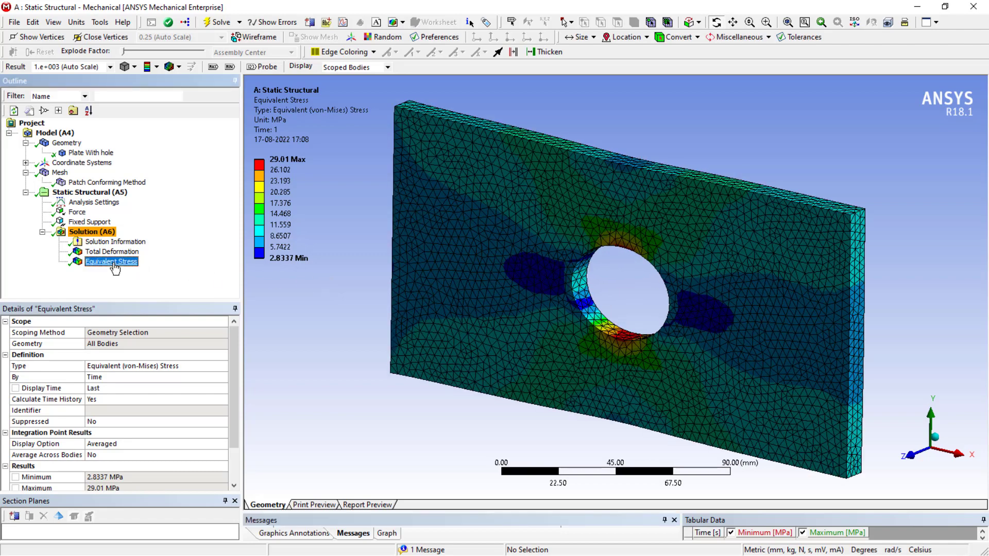
{"action": "left_click_drag", "start_coordinate": [350, 294], "coordinate": [268, 269]}
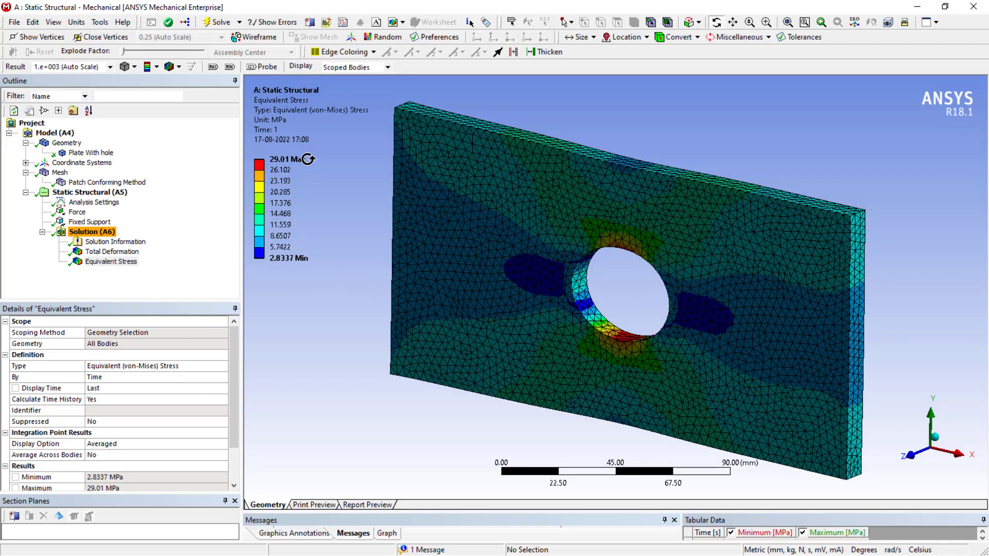
{"action": "left_click", "coordinate": [111, 252]}
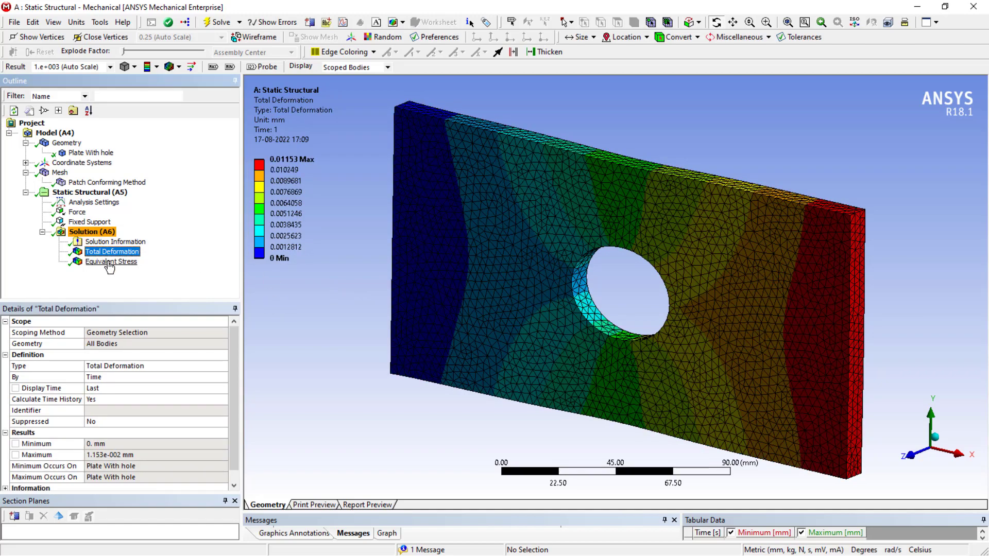
Insert a second Equivalent (von-Mises) Stress result into the solution.
{"action": "left_click", "coordinate": [110, 261]}
{"action": "right_click", "coordinate": [109, 265]}
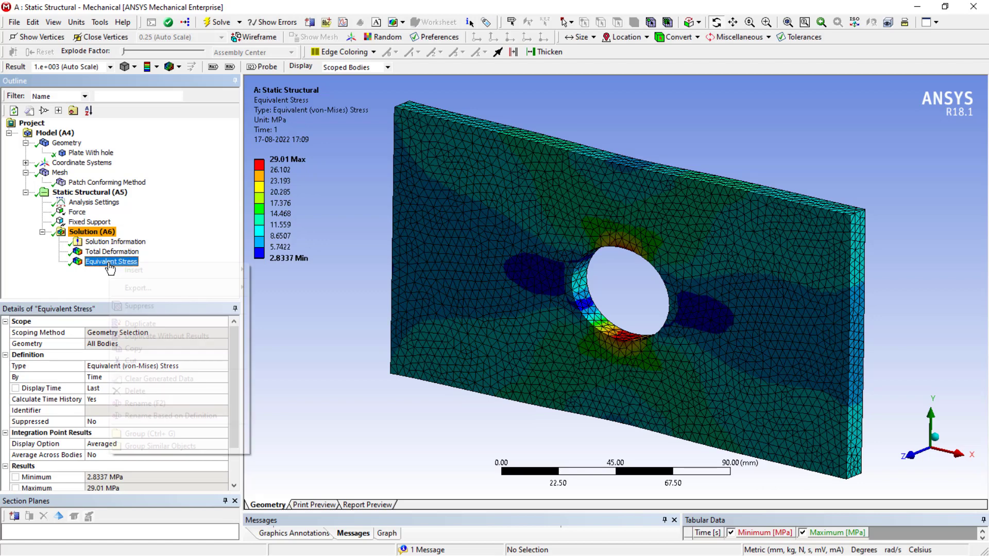
{"action": "mouse_move", "coordinate": [180, 271]}
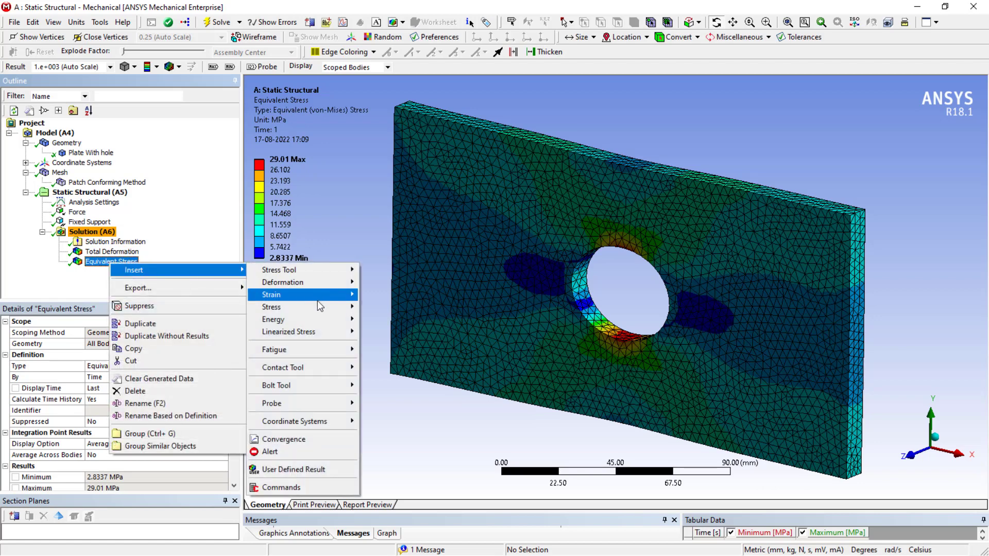
{"action": "mouse_move", "coordinate": [320, 308]}
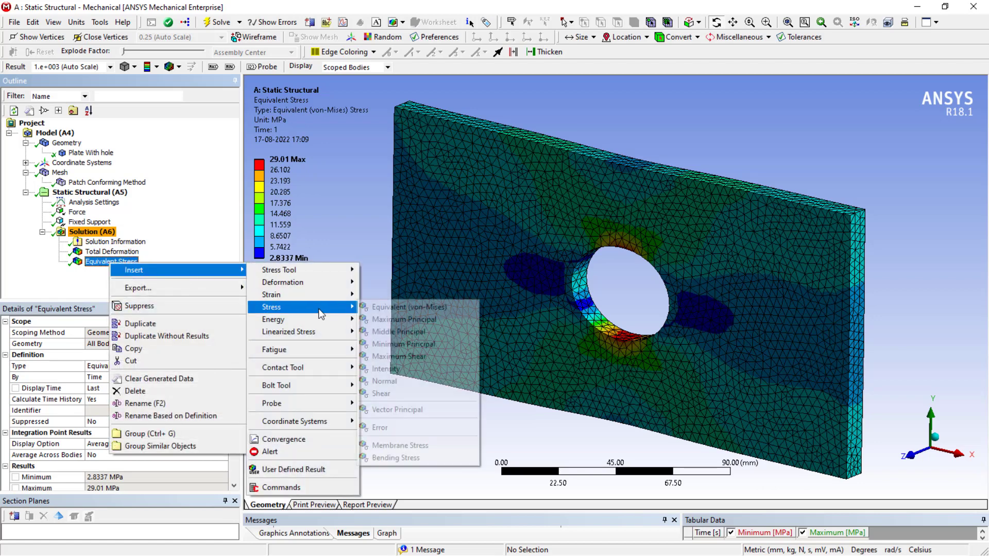
{"action": "left_click", "coordinate": [415, 308]}
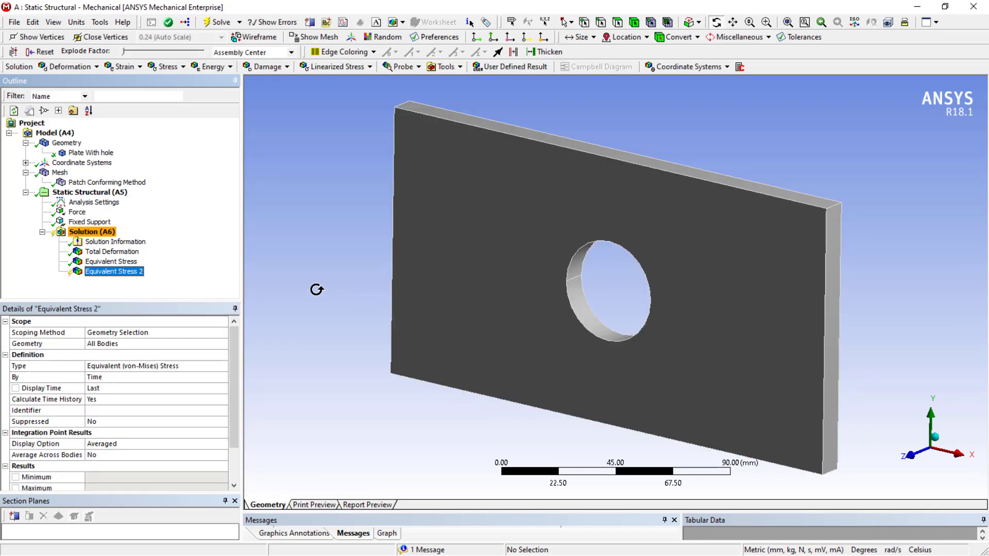
Compare the Equivalent Stress and Total Deformation contours of the plate, examining their maximum values.
{"action": "left_click", "coordinate": [96, 263]}
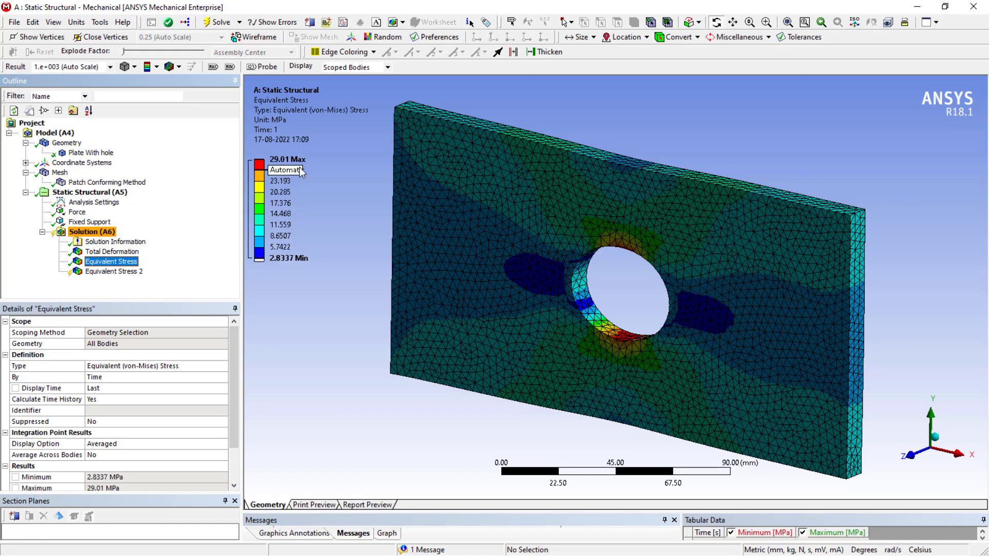
{"action": "left_click", "coordinate": [348, 351]}
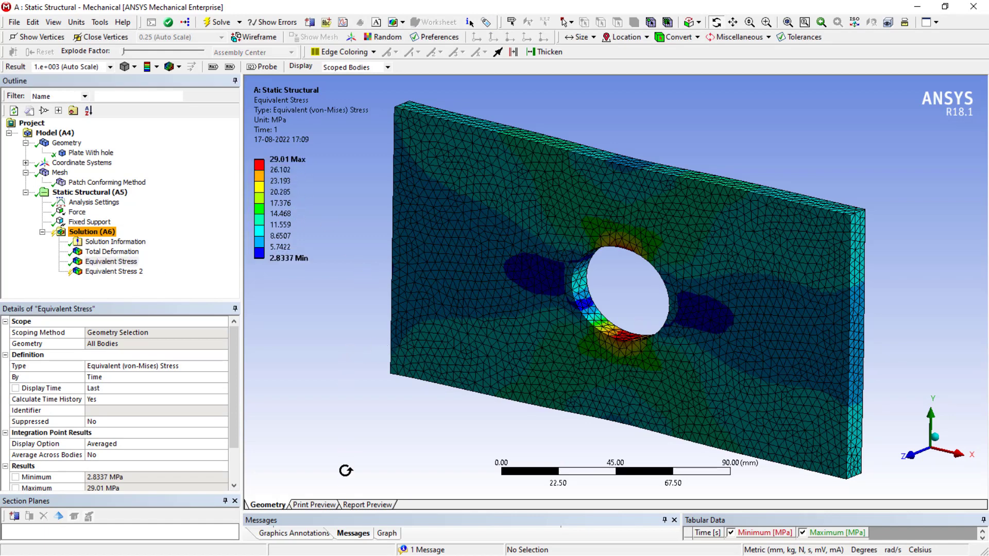
{"action": "left_click", "coordinate": [110, 252]}
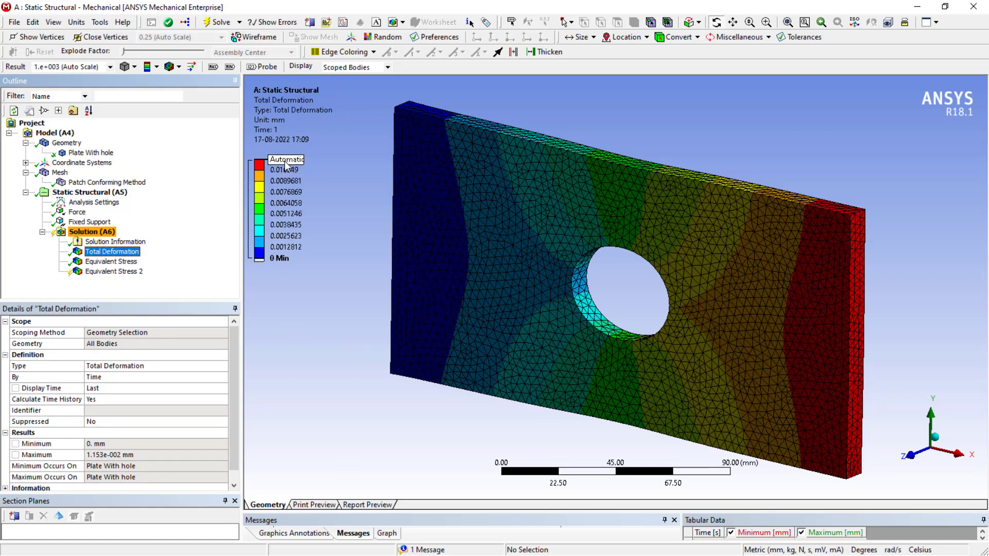
{"action": "left_click", "coordinate": [312, 320]}
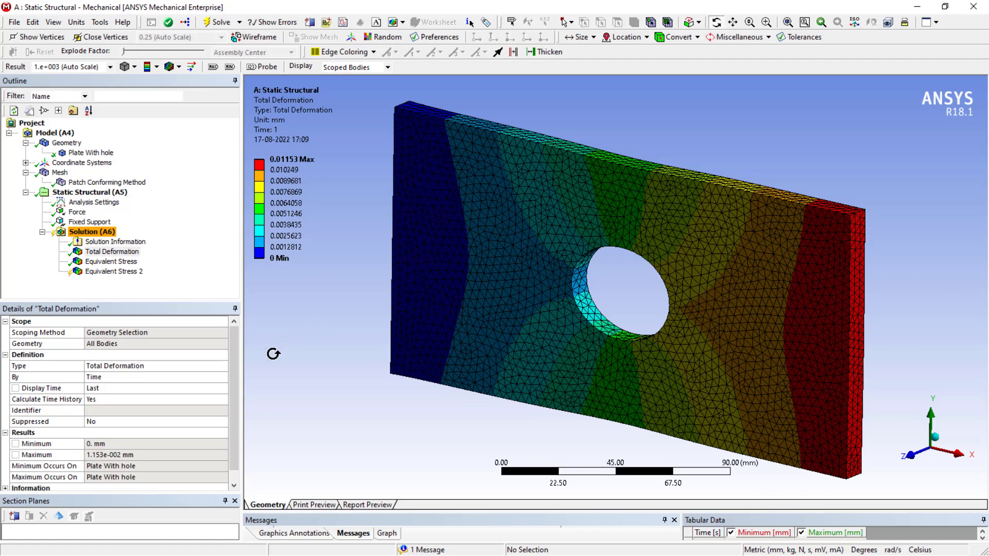
{"action": "left_click", "coordinate": [111, 262]}
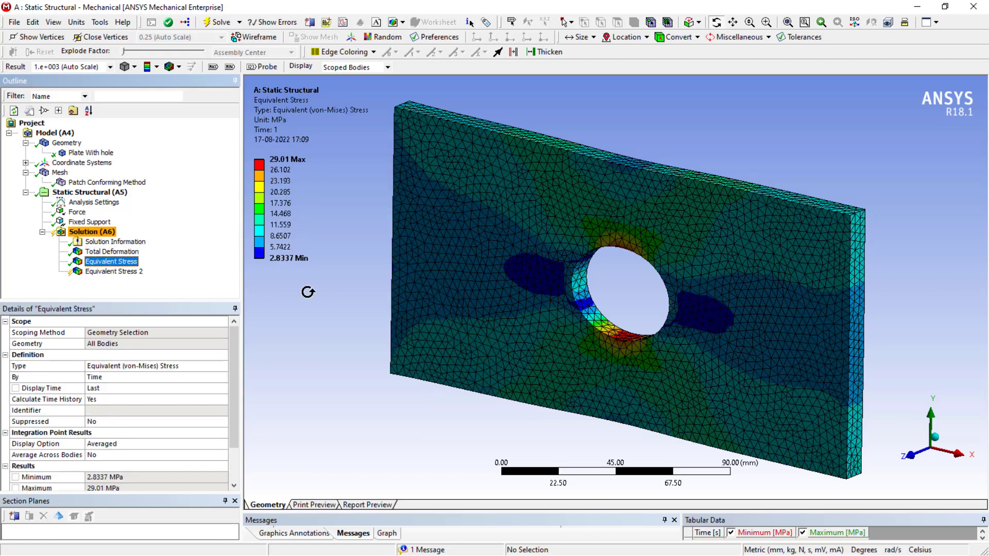
{"action": "left_click_drag", "start_coordinate": [328, 349], "coordinate": [377, 378]}
{"action": "scroll", "coordinate": [471, 438], "scroll_direction": "up", "scroll_amount": 1}
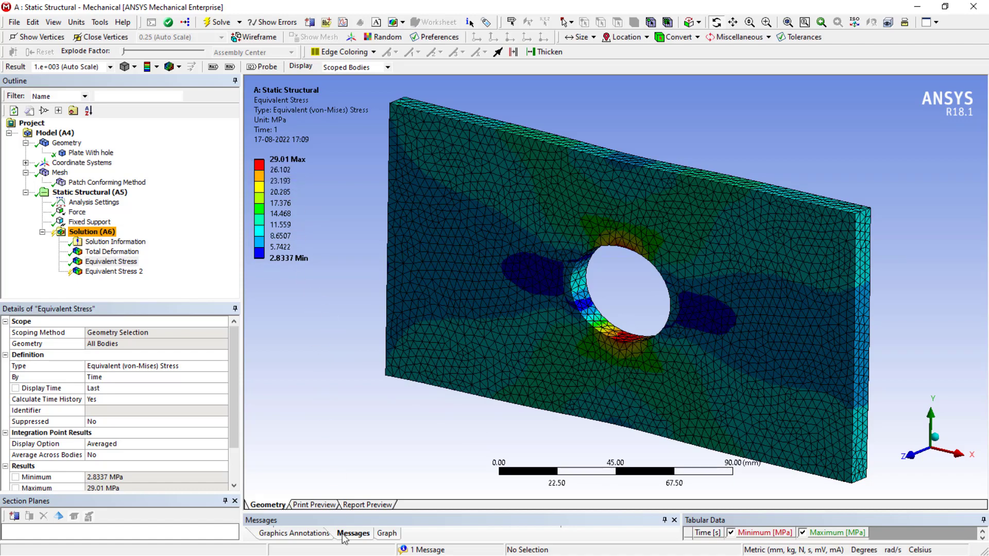
Switch to SOLIDWORKS and display the Stress1 (-vonMises-) plot of study Static 1 to examine the stress range.
{"action": "key", "text": "super"}
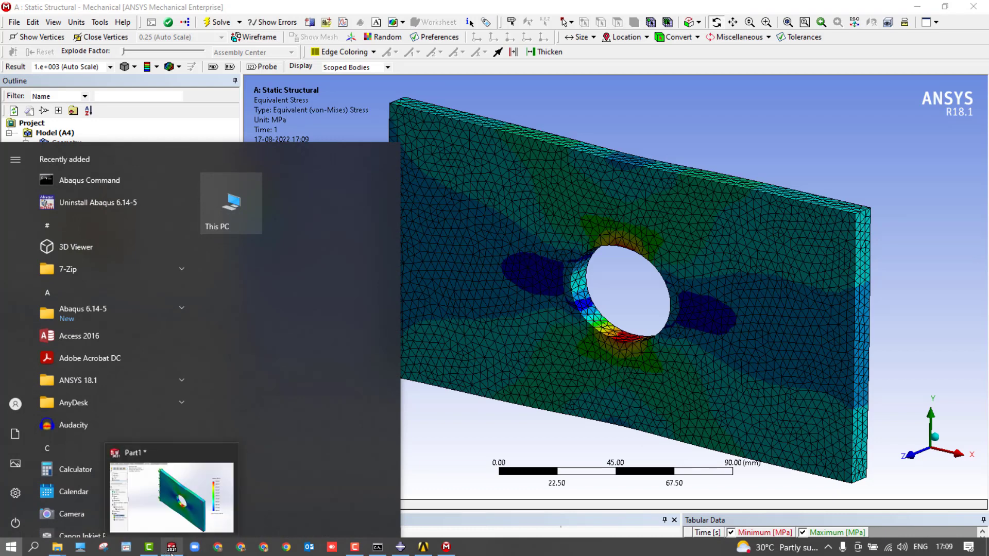
{"action": "left_click_drag", "start_coordinate": [171, 547], "coordinate": [453, 554]}
{"action": "left_click", "coordinate": [453, 553]}
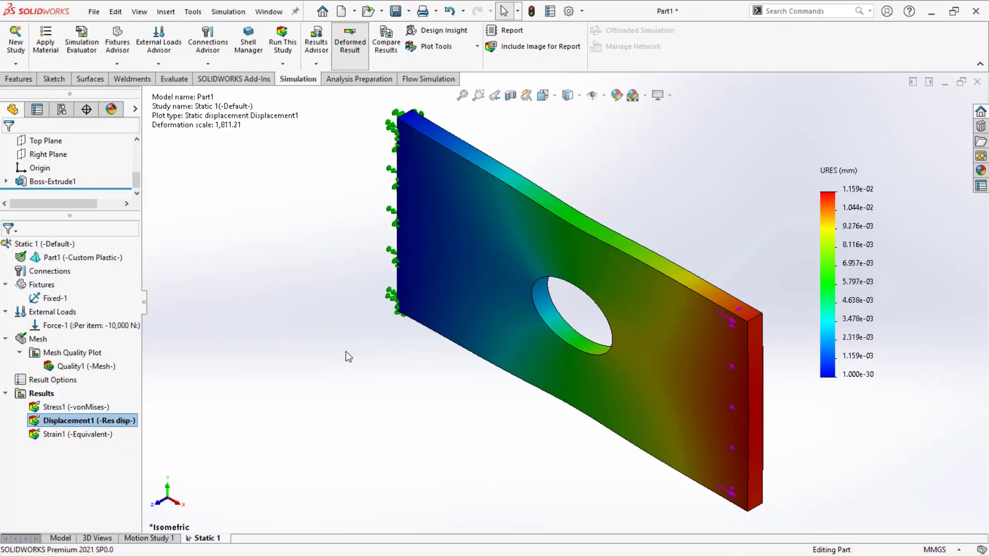
{"action": "left_click", "coordinate": [97, 406]}
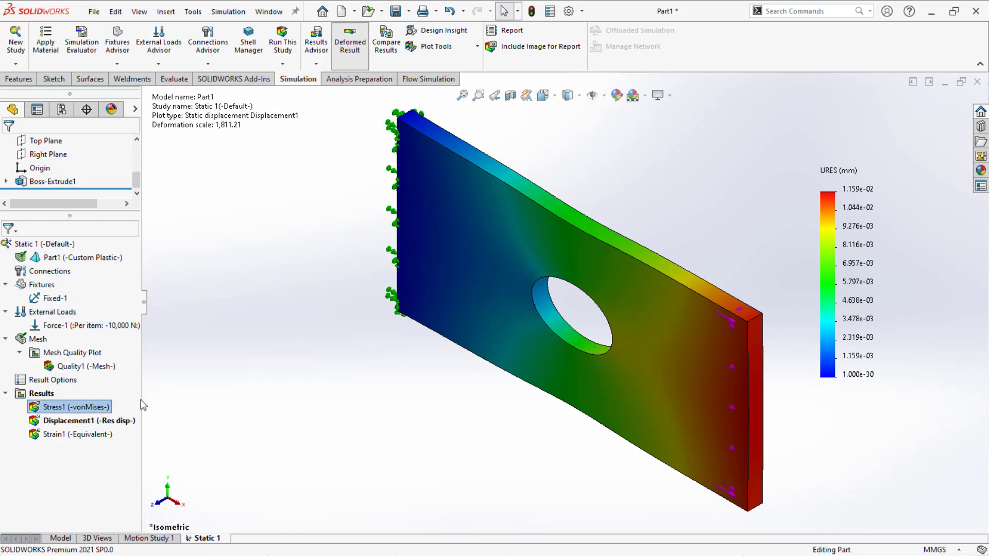
{"action": "double_click", "coordinate": [95, 407]}
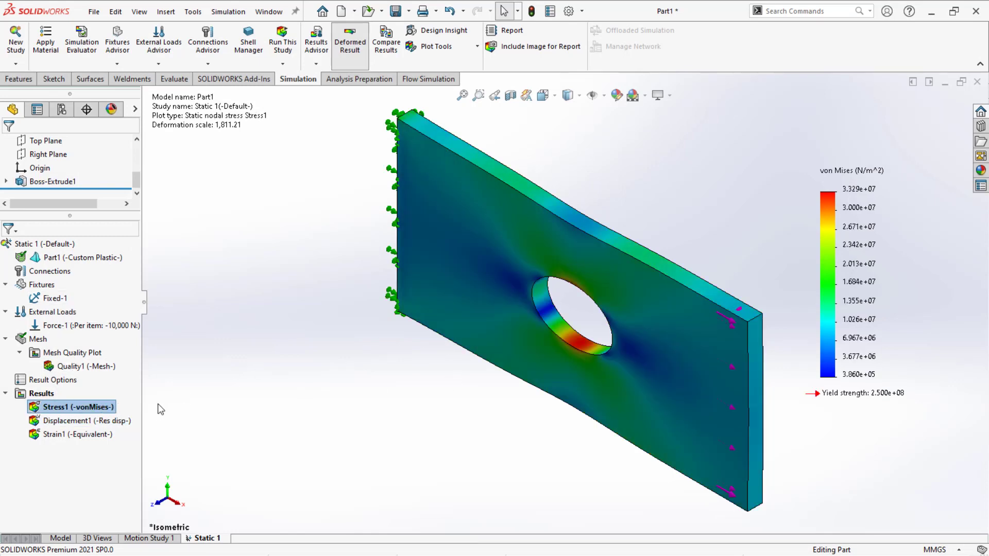
{"action": "middle_click_drag", "start_coordinate": [346, 399], "coordinate": [300, 375]}
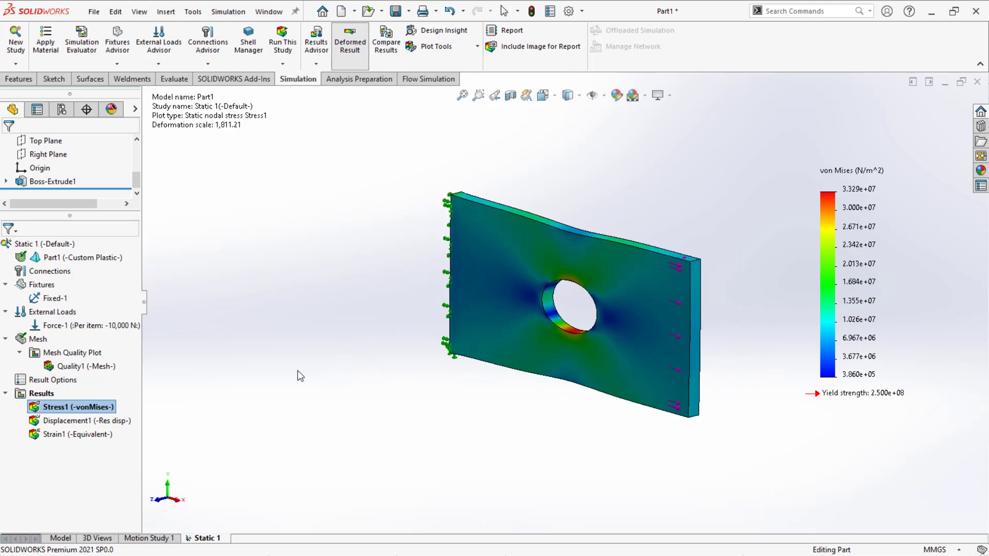
Show the Quality1 mesh plot of the plate and inspect its elements up close.
{"action": "left_click", "coordinate": [92, 365]}
{"action": "right_click", "coordinate": [92, 364]}
{"action": "left_click", "coordinate": [121, 374]}
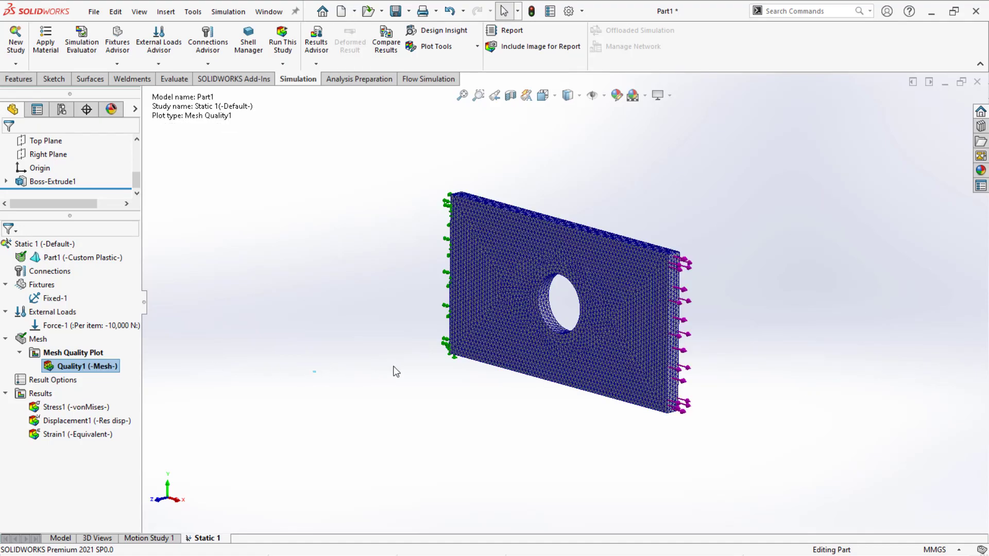
{"action": "middle_click_drag", "start_coordinate": [395, 371], "coordinate": [634, 267]}
{"action": "scroll", "coordinate": [633, 268], "scroll_direction": "down", "scroll_amount": 5}
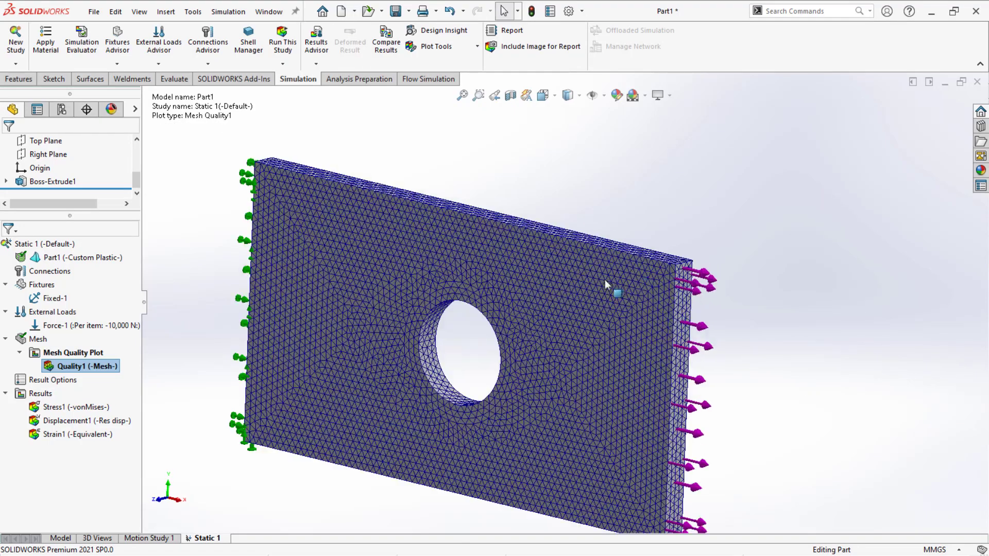
{"action": "scroll", "coordinate": [604, 280], "scroll_direction": "up", "scroll_amount": 3}
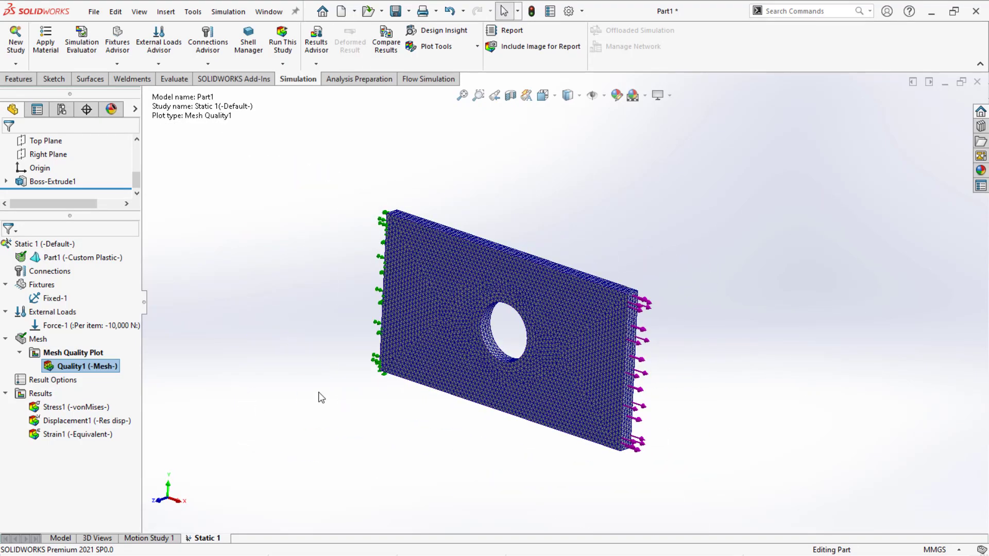
Switch to Abaqus/CAE and set the contoured output variable to S, Mises for the plate.
{"action": "key", "text": "super"}
{"action": "left_click", "coordinate": [468, 419]}
{"action": "key", "text": "super"}
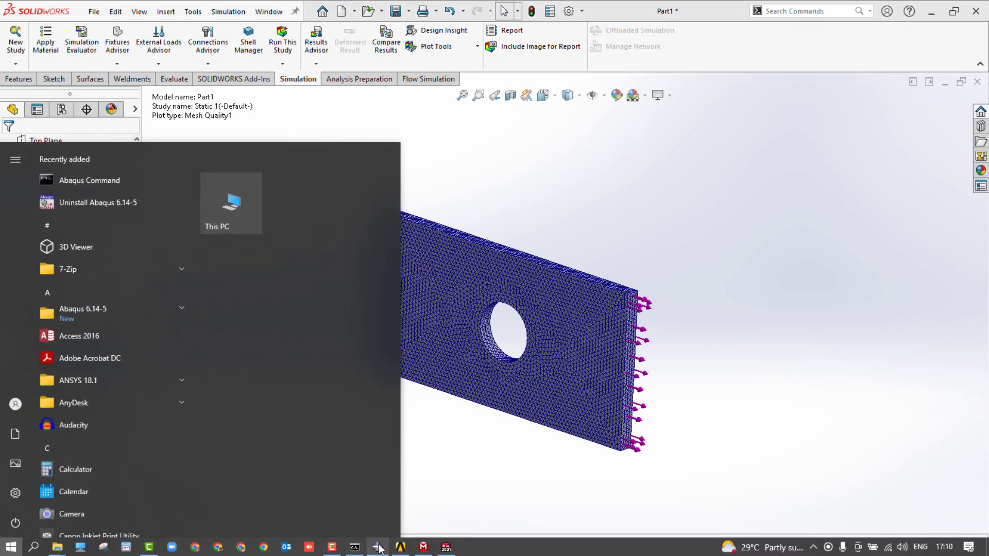
{"action": "left_click", "coordinate": [378, 548]}
{"action": "scroll", "coordinate": [434, 323], "scroll_direction": "up", "scroll_amount": 2}
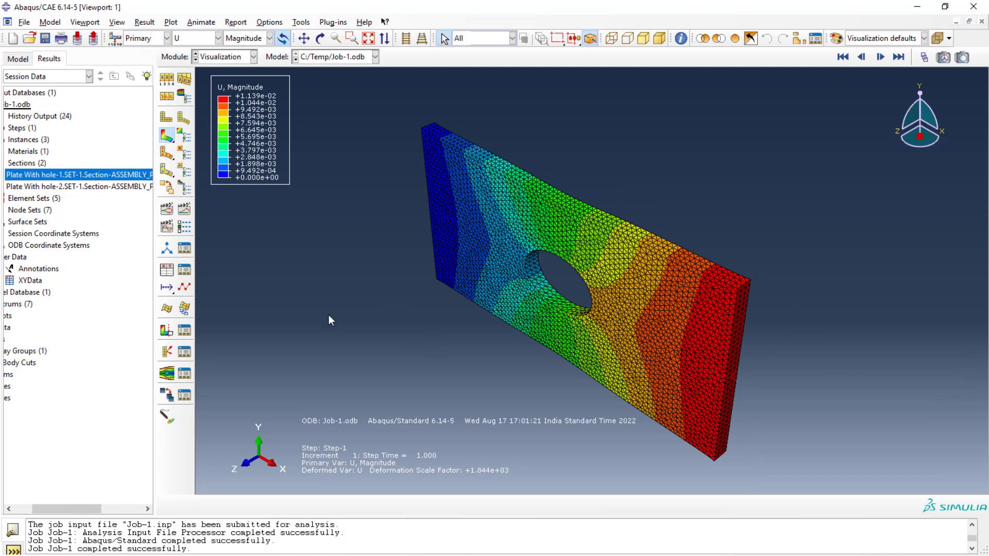
{"action": "left_click", "coordinate": [219, 38]}
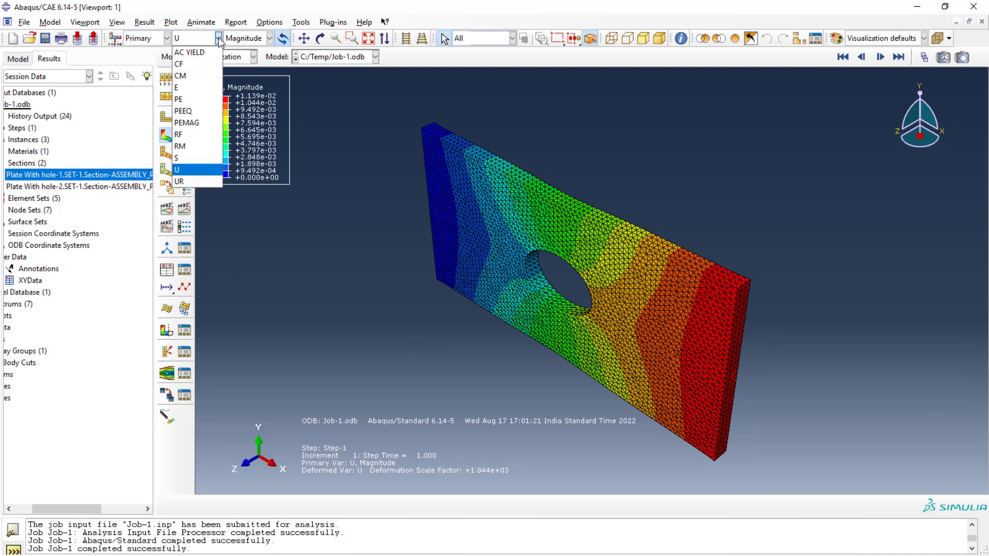
{"action": "left_click", "coordinate": [183, 158]}
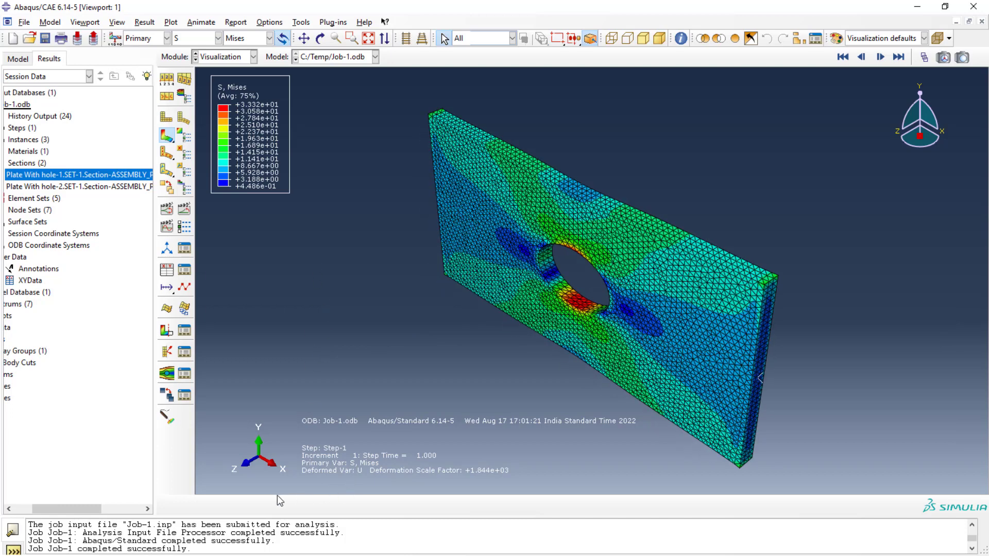
Return to SOLIDWORKS and examine the von Mises stress plot around the hole for comparison with Abaqus.
{"action": "key", "text": "super"}
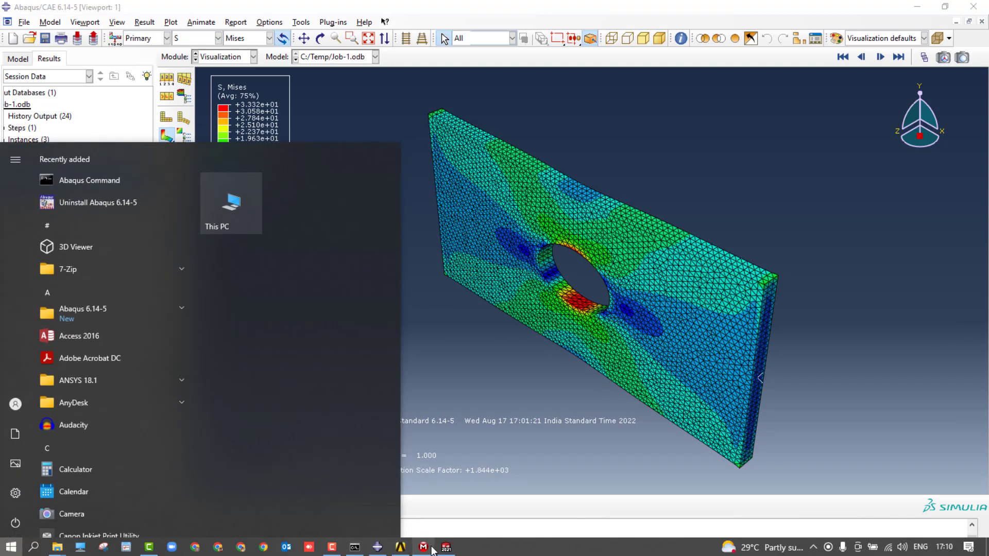
{"action": "left_click", "coordinate": [446, 548]}
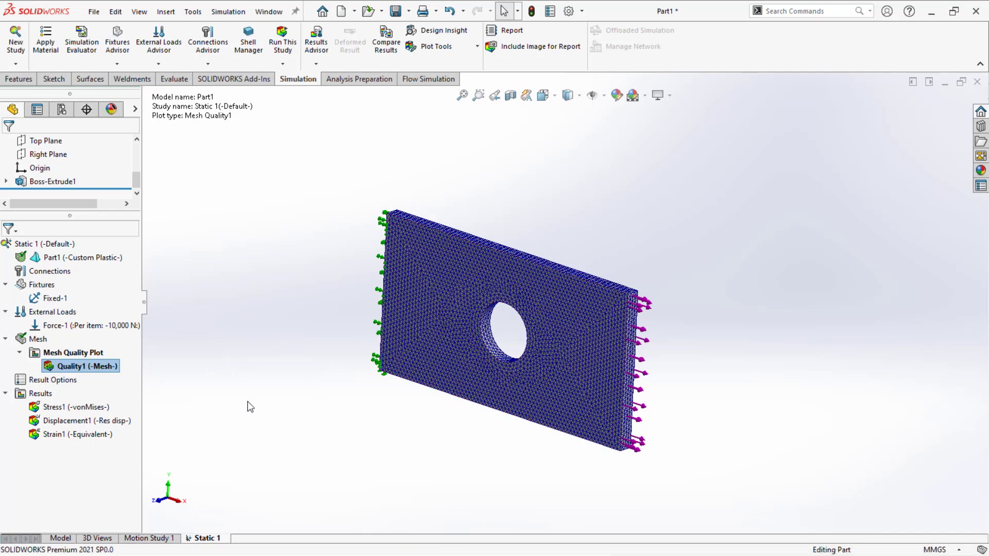
{"action": "left_click", "coordinate": [83, 408]}
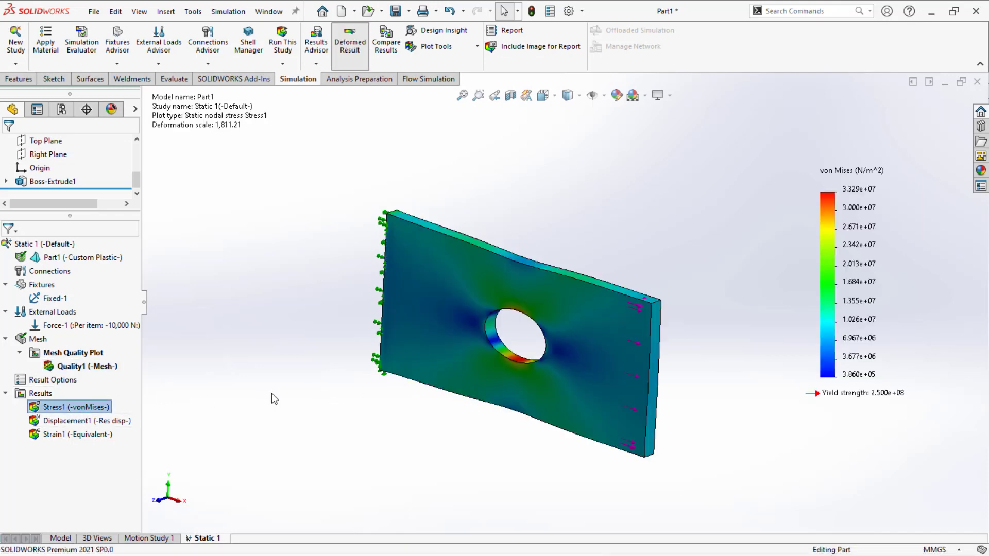
{"action": "scroll", "coordinate": [307, 403], "scroll_direction": "down", "scroll_amount": 1}
{"action": "scroll", "coordinate": [499, 254], "scroll_direction": "up", "scroll_amount": 2}
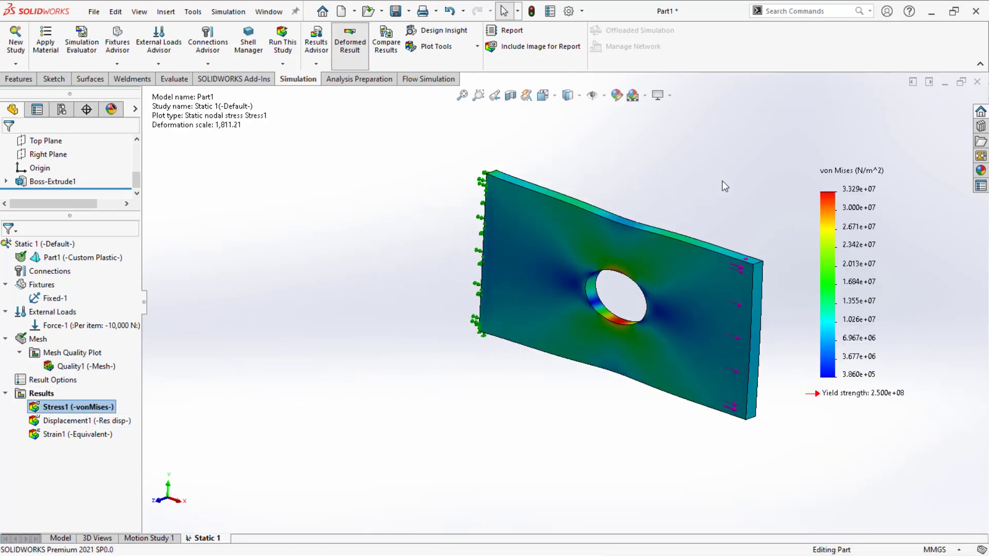
{"action": "scroll", "coordinate": [722, 181], "scroll_direction": "down", "scroll_amount": 2}
{"action": "scroll", "coordinate": [546, 393], "scroll_direction": "up", "scroll_amount": 2}
{"action": "scroll", "coordinate": [545, 399], "scroll_direction": "down", "scroll_amount": 2}
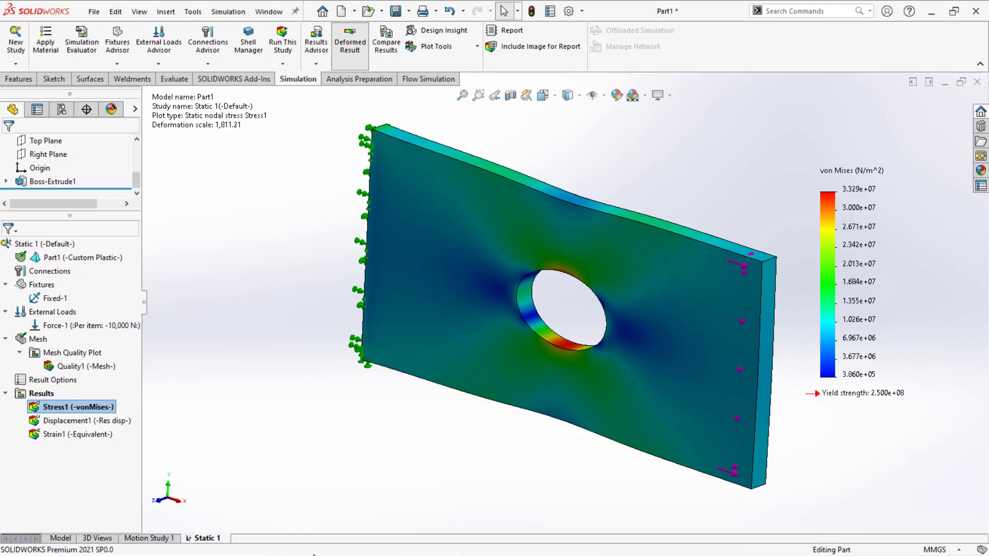
Check the Mises stress contour in Abaqus/CAE, and switch to ANSYS Mechanical to review its equivalent stress and mesh.
{"action": "key", "text": "super"}
{"action": "left_click", "coordinate": [378, 547]}
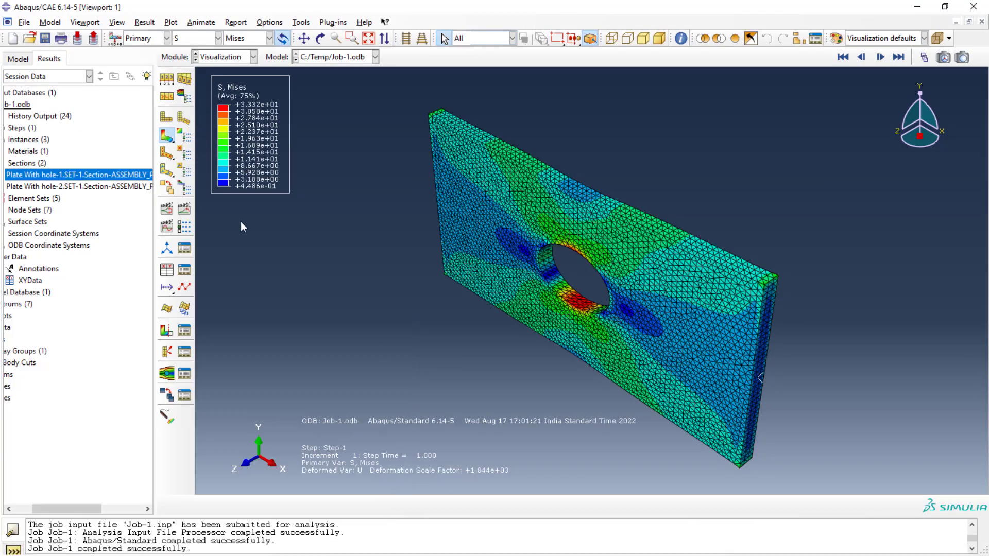
{"action": "key", "text": "super"}
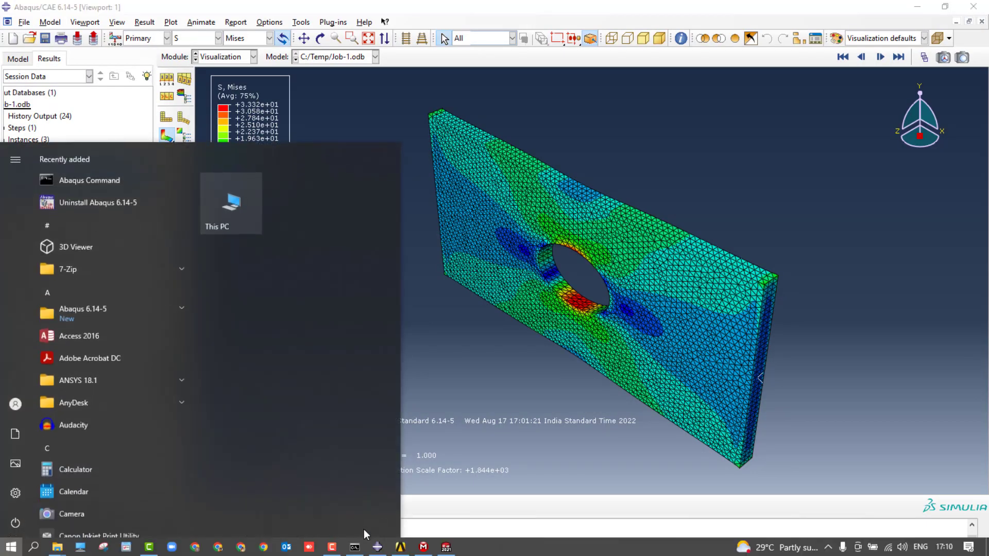
{"action": "left_click", "coordinate": [401, 551]}
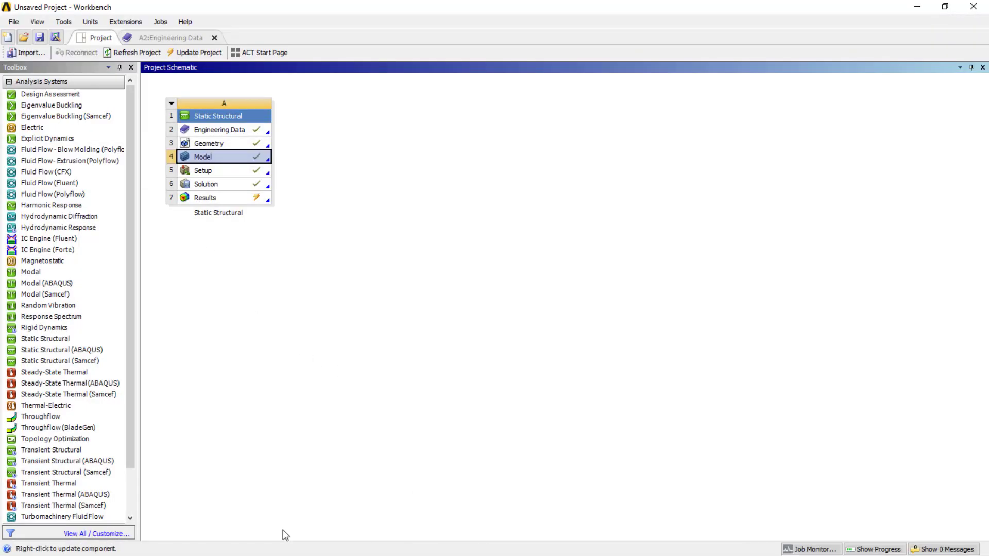
{"action": "key", "text": "super"}
{"action": "left_click", "coordinate": [423, 547]}
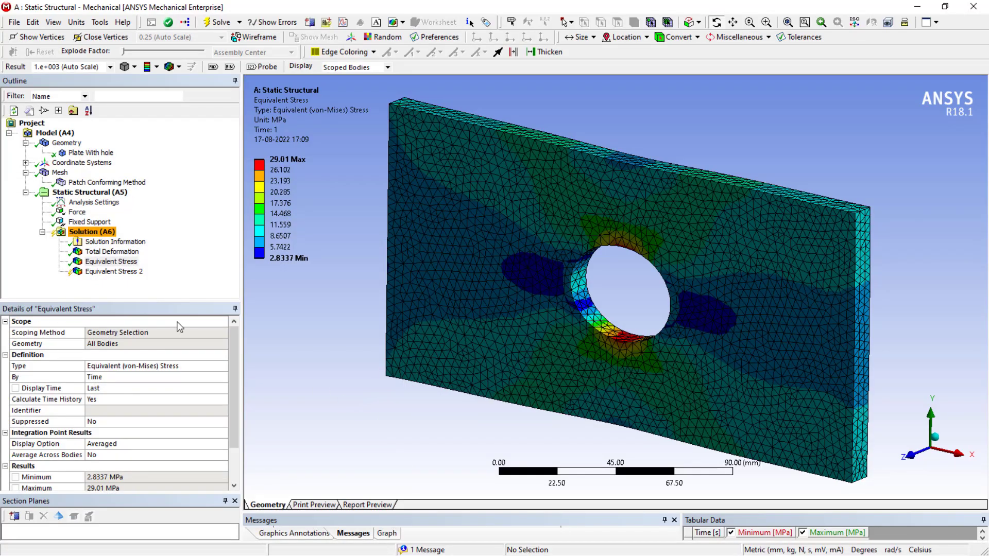
{"action": "left_click", "coordinate": [64, 173]}
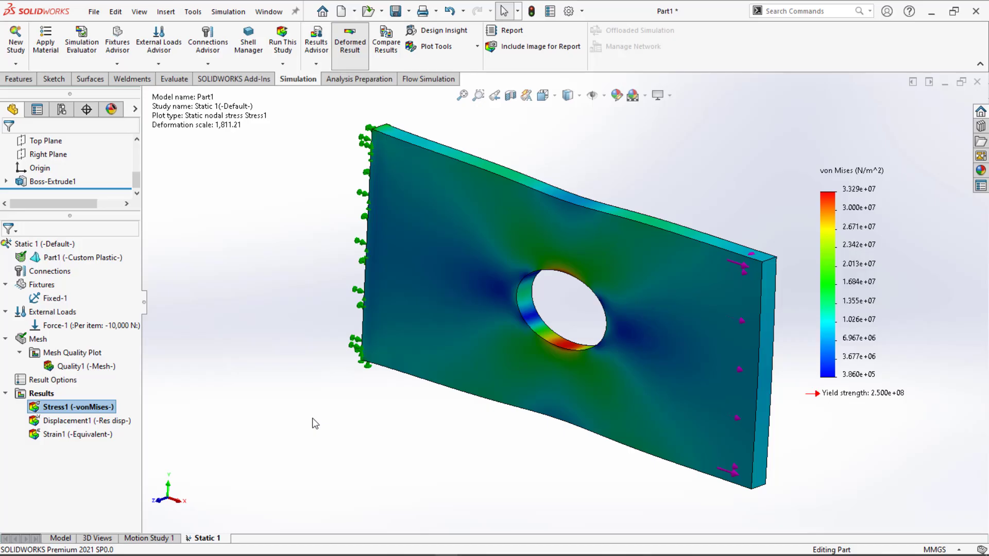
Display the Displacement1 (-Res disp-) plot in SOLIDWORKS and dismiss the unsaved document notification.
{"action": "left_click", "coordinate": [65, 420]}
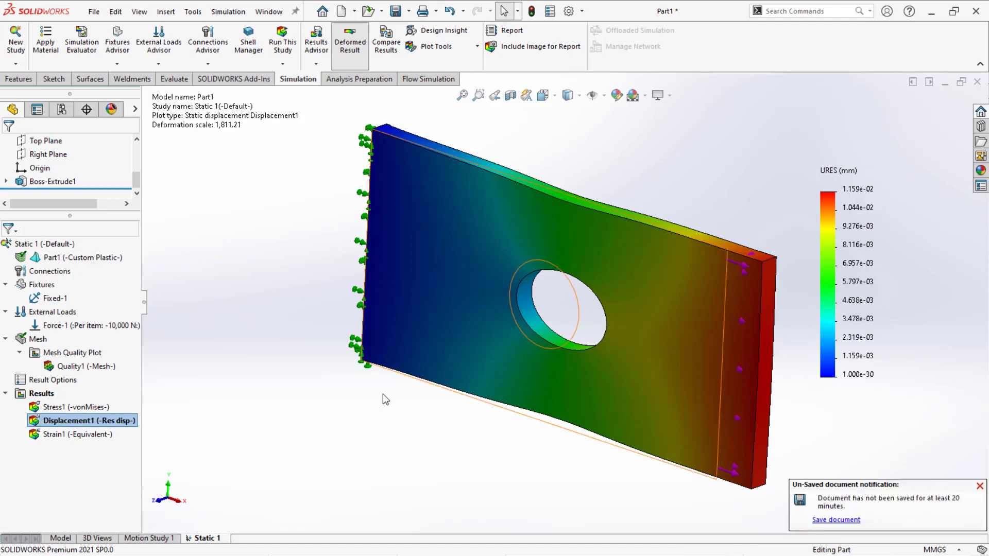
{"action": "left_click", "coordinate": [979, 487]}
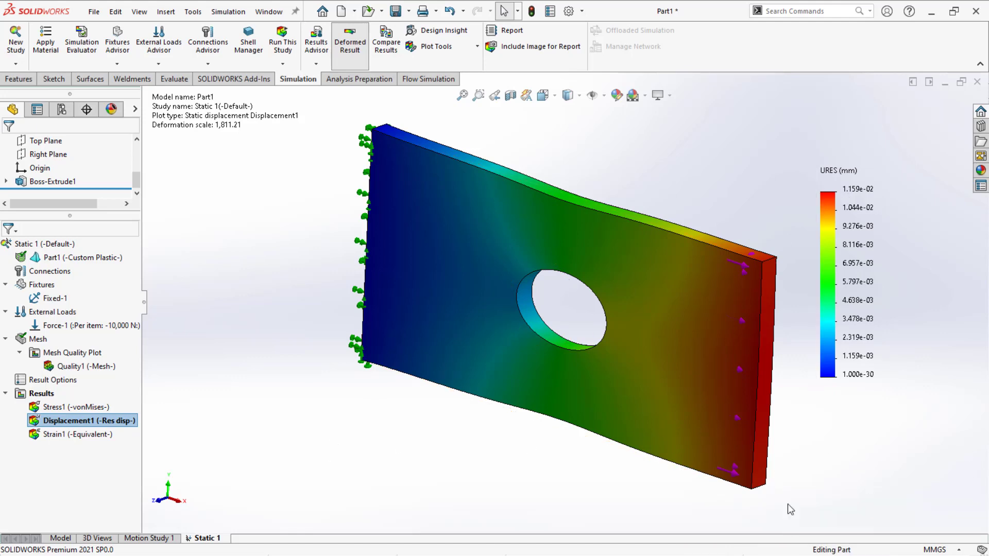
Switch from SOLIDWORKS to Abaqus/CAE to compare the plate's displacement results.
{"action": "key", "text": "super"}
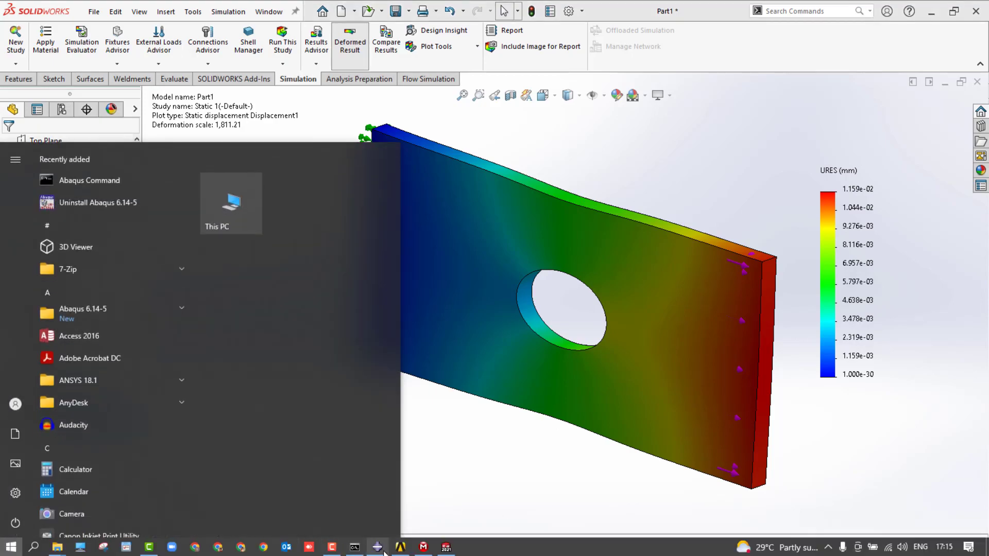
{"action": "left_click", "coordinate": [376, 546]}
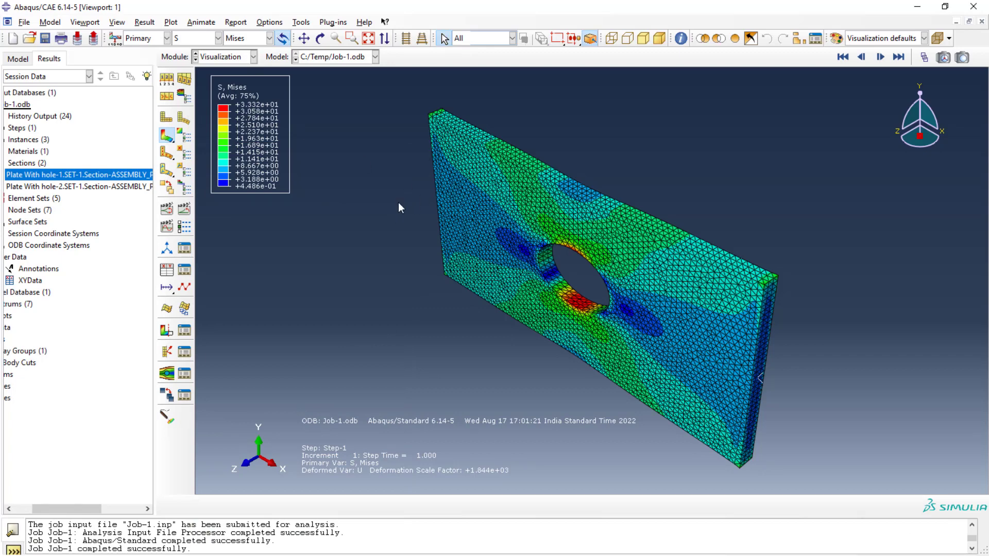
{"action": "left_click", "coordinate": [252, 56]}
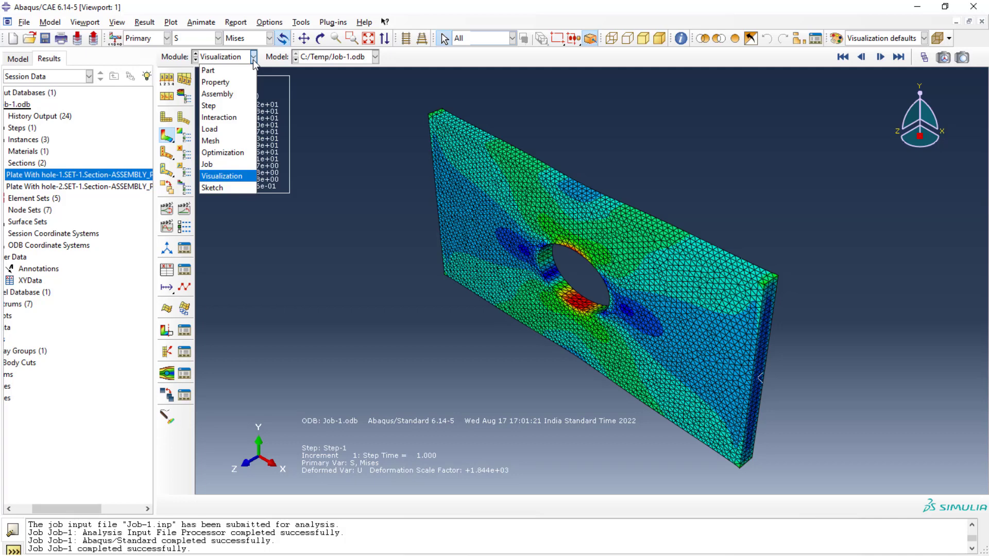
{"action": "left_click", "coordinate": [315, 230]}
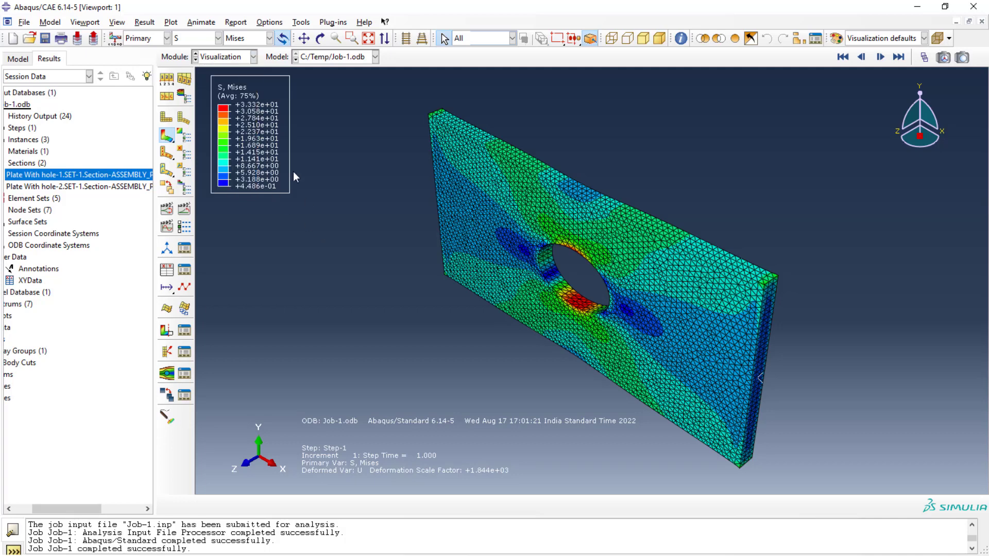
{"action": "left_click", "coordinate": [253, 57]}
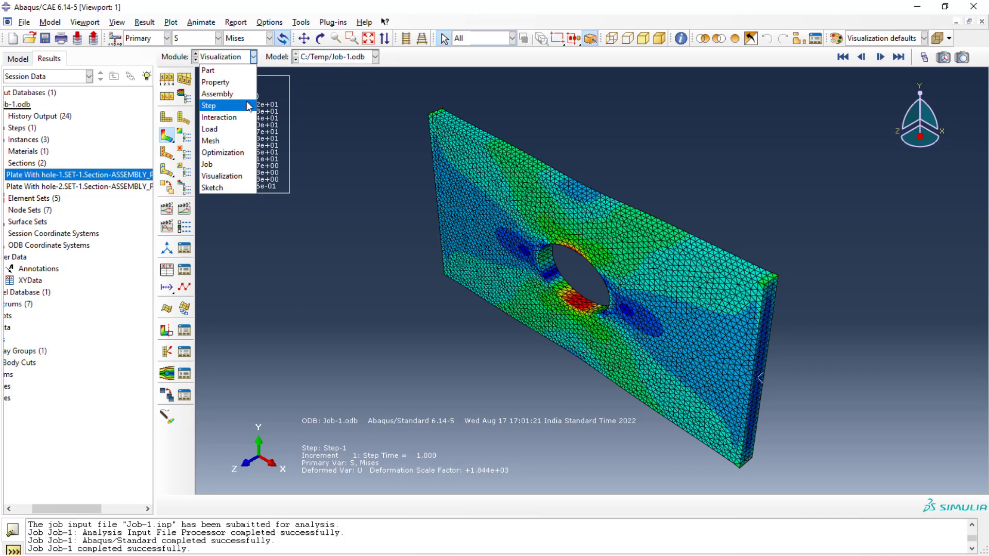
{"action": "left_click", "coordinate": [347, 131]}
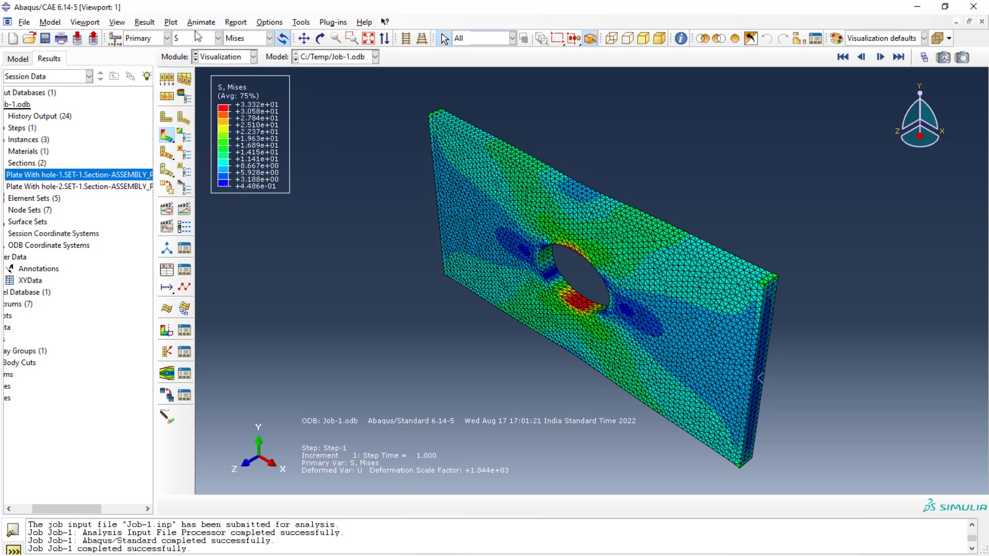
Set the contoured primary output variable to U, Magnitude for the plate.
{"action": "left_click", "coordinate": [220, 42]}
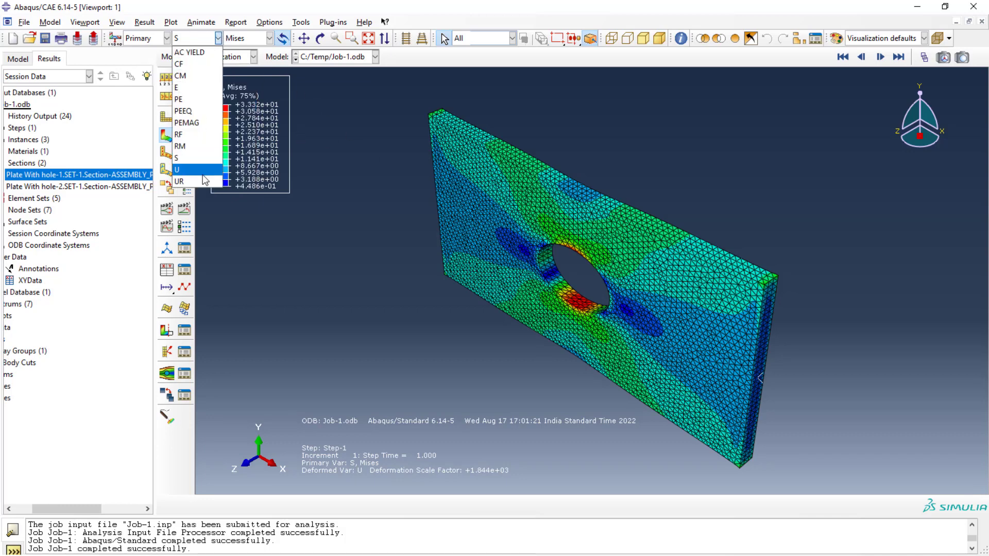
{"action": "left_click", "coordinate": [200, 163]}
{"action": "left_click", "coordinate": [219, 38]}
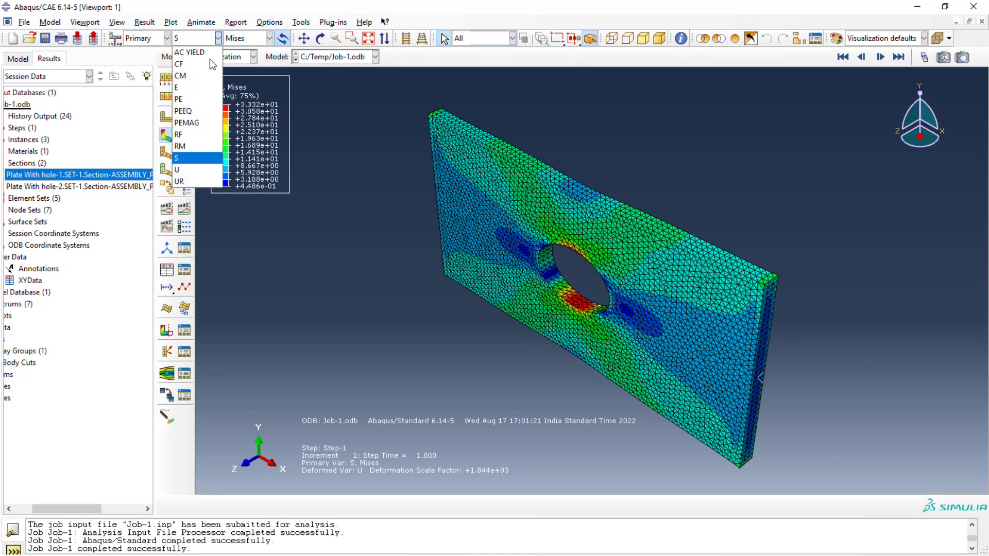
{"action": "left_click", "coordinate": [196, 170]}
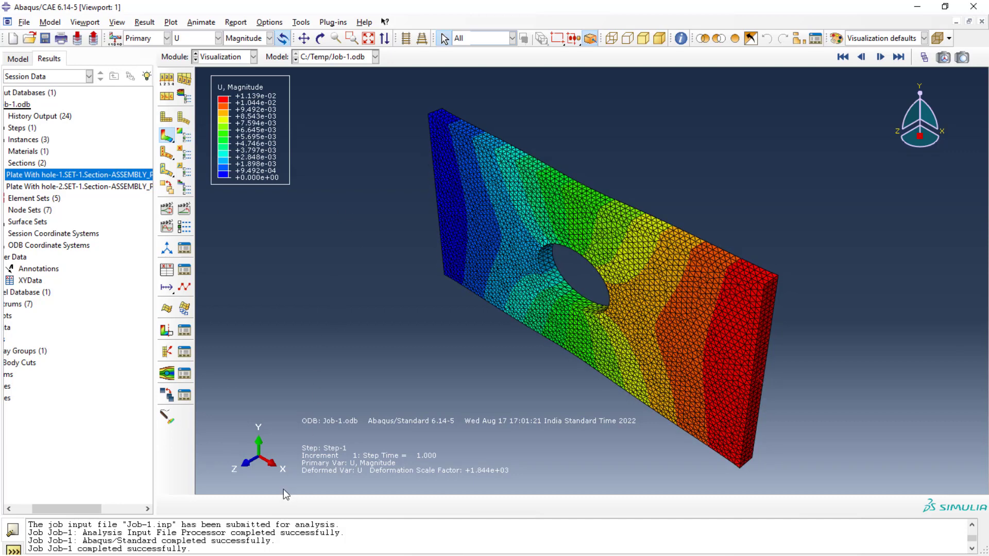
{"action": "key", "text": "super"}
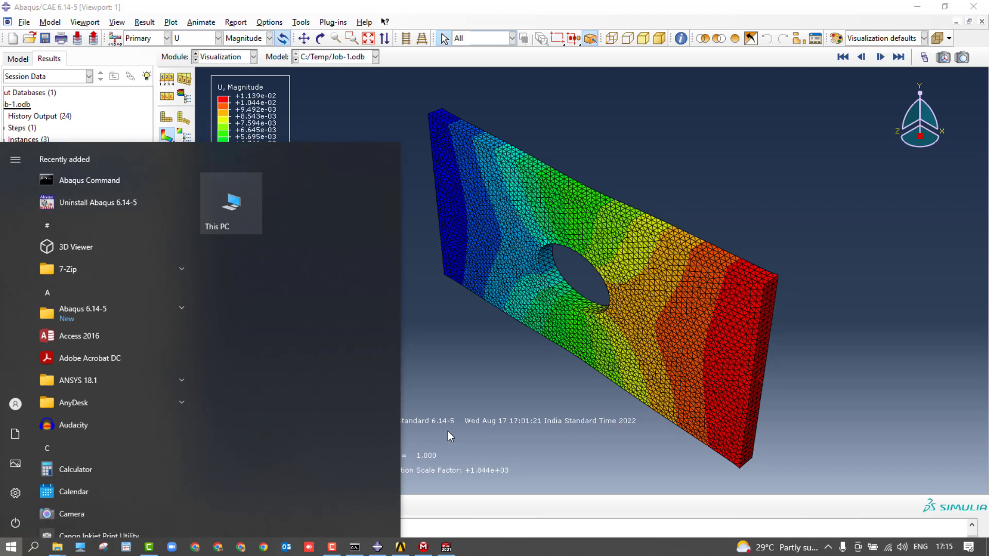
{"action": "left_click", "coordinate": [474, 382]}
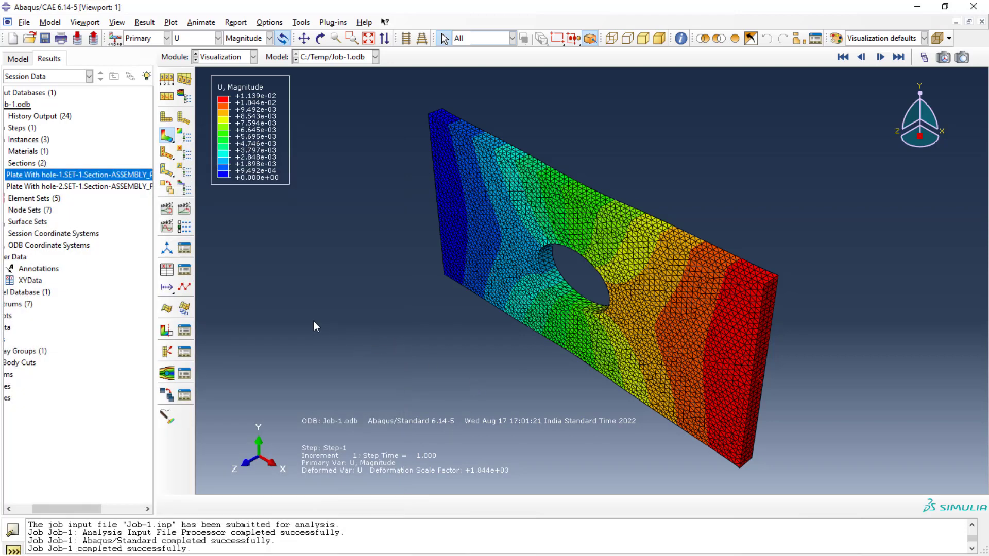
{"action": "scroll", "coordinate": [276, 279], "scroll_direction": "up", "scroll_amount": 1}
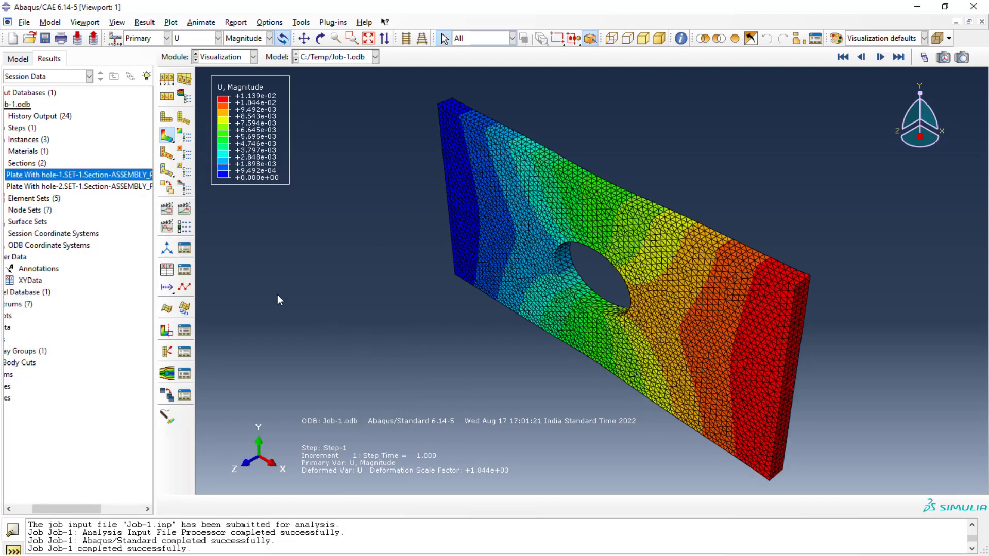